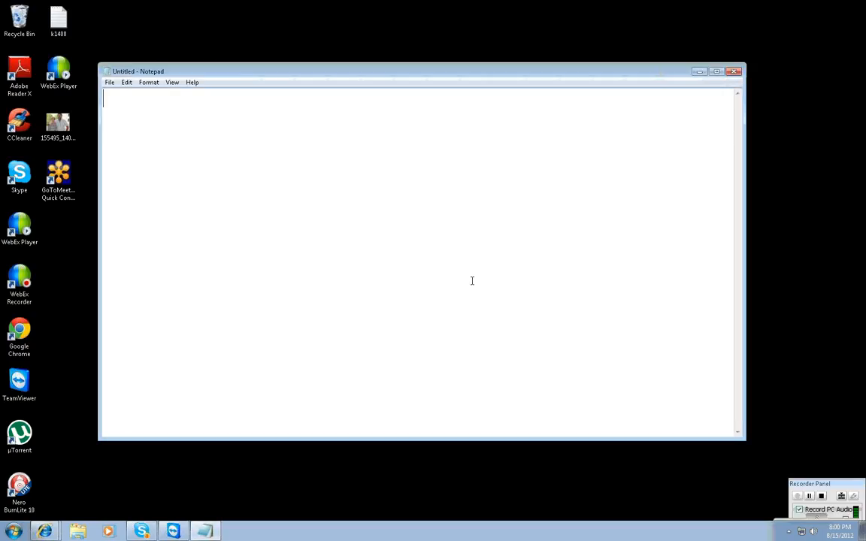
Write the heading "conditional objects" with the indented subheading "dynamic condition:" beneath it.
type("conditional objects")
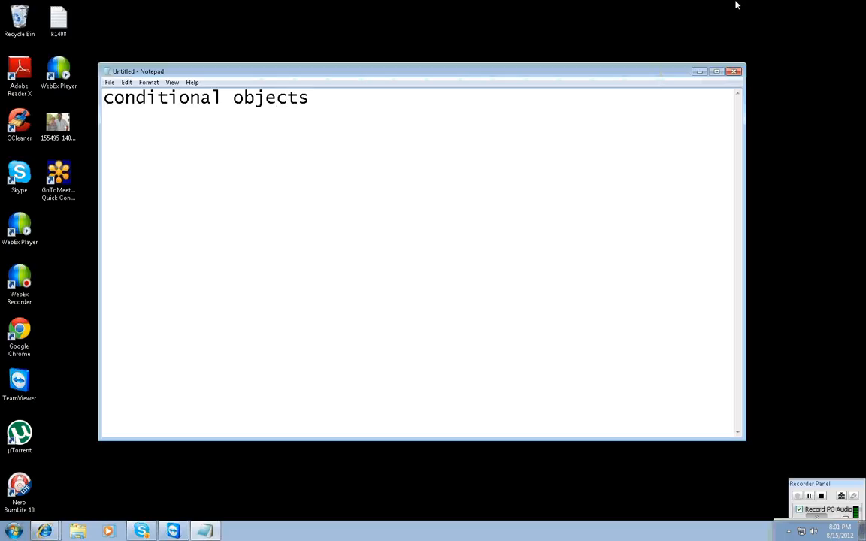
key("Return")
type("dynamic condit")
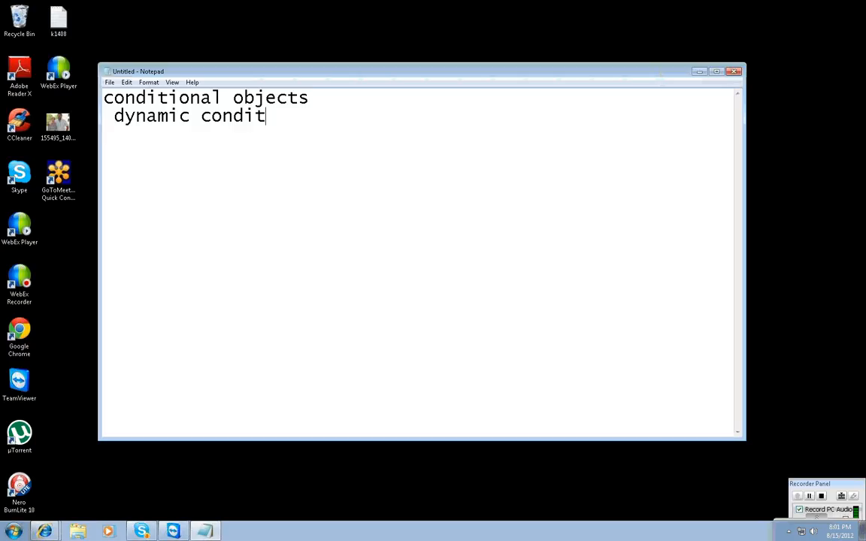
type("ion:")
Below a blank line, add the tab-separated column headings "field", "operator" and "operand".
key("Return")
key("Return")
type("o")
key("BackSpace")
type("field")
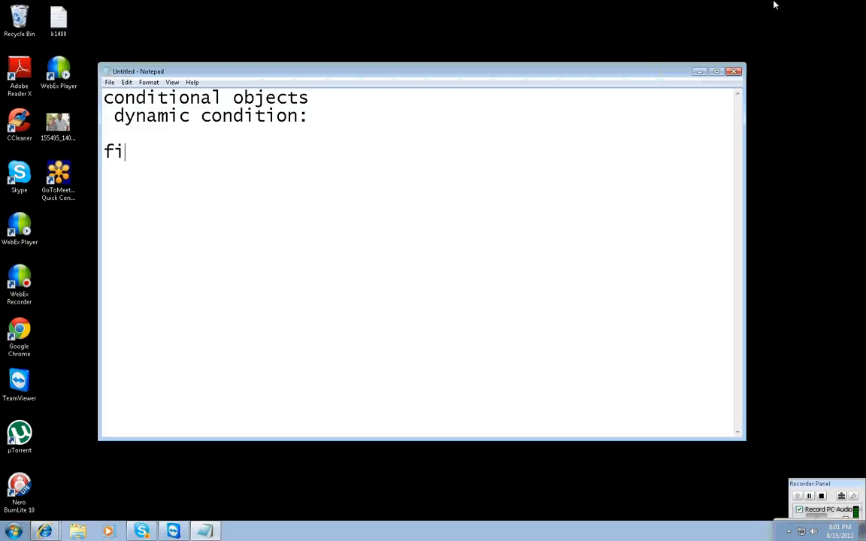
key("Tab")
type("operator")
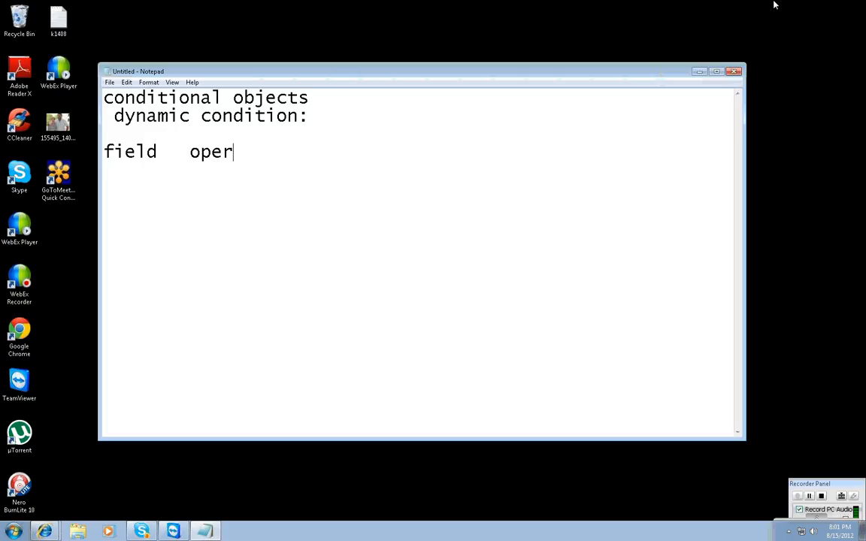
key("Tab")
type("operand")
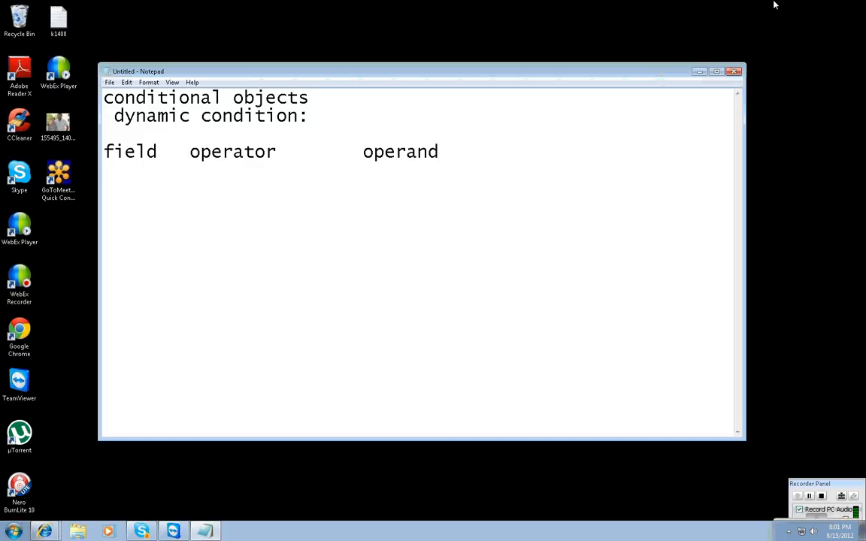
key("Return")
key("Return")
type("year")
key("Tab")
type("=")
key("Tab")
key("Tab")
type("@prompt")
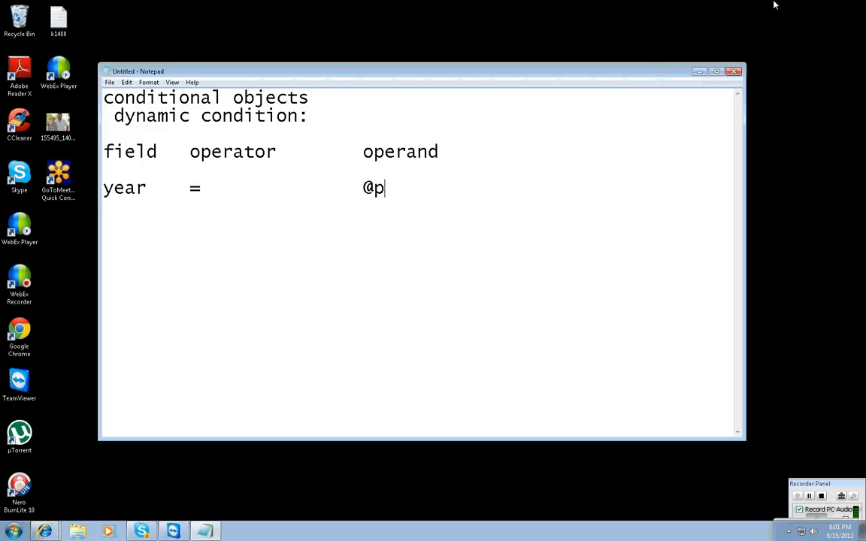
type("()")
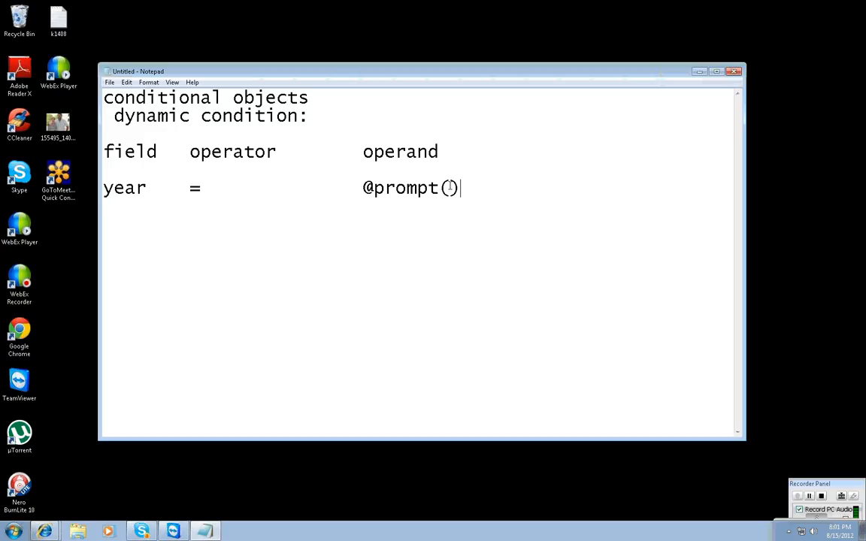
key("Left")
type("5 parameters")
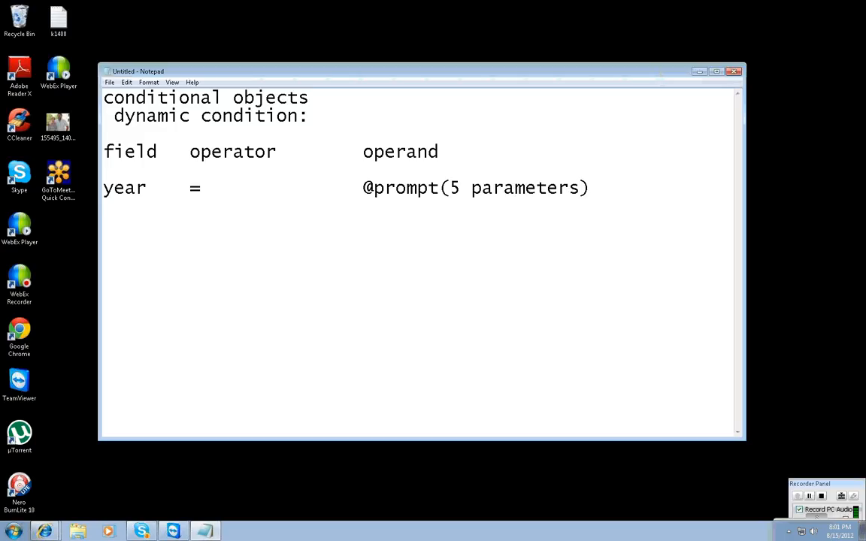
Note the first parameter as "1) prompt text message:" with the indented example "ex :enter the year value".
key("Return")
key("Return")
type("1) prompt t")
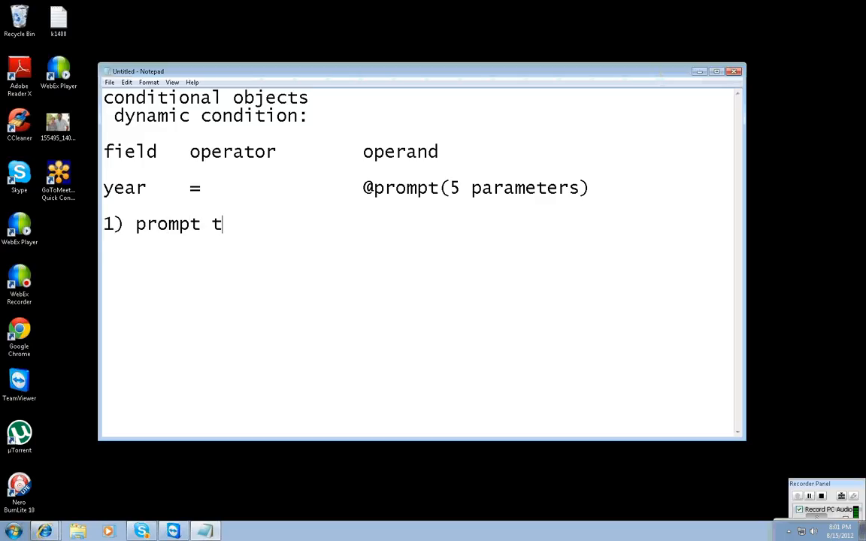
type("ext message:")
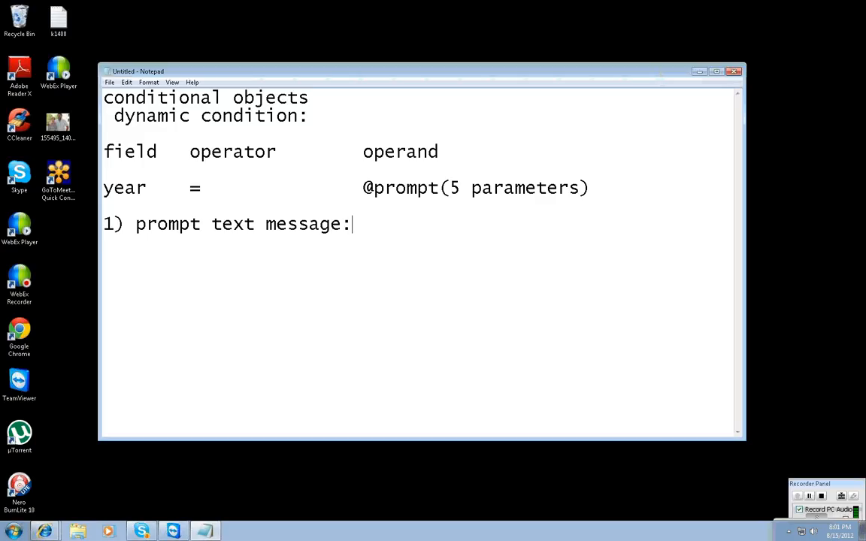
key("Return")
key("Tab")
type("ex ")
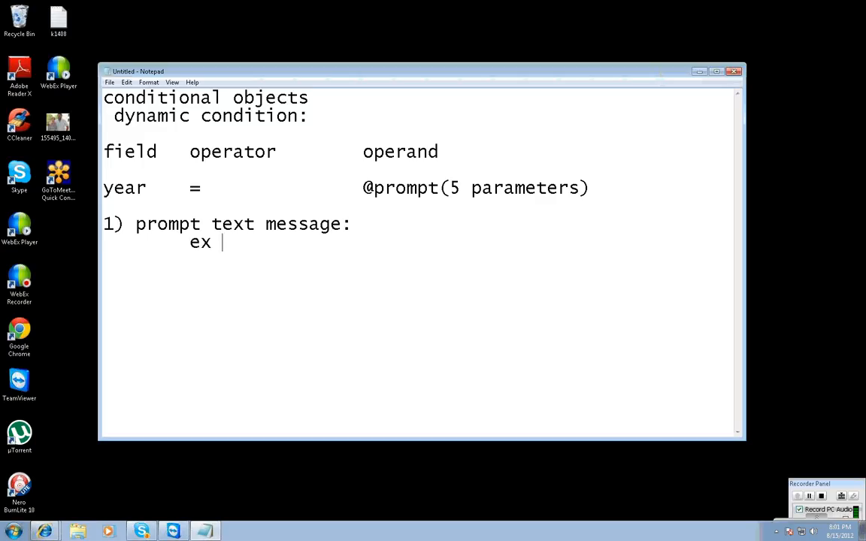
type(":enter the")
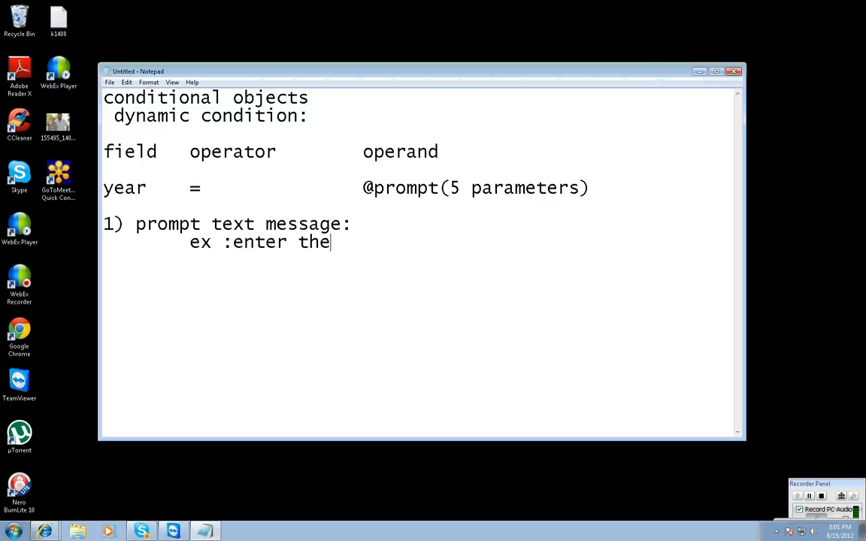
type(" year value")
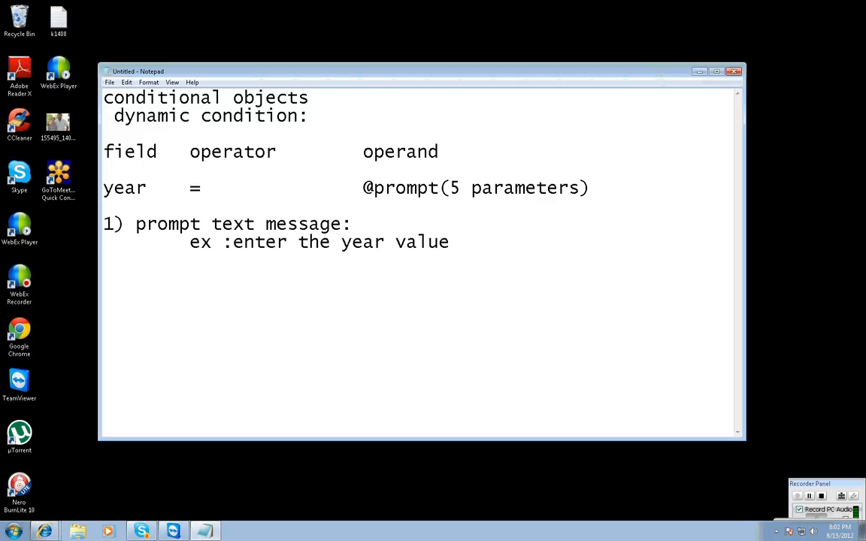
Add the second parameter heading "2) data type:" and highlight the year field in the example row for reference.
key("Return")
key("Return")
type("2) data type:")
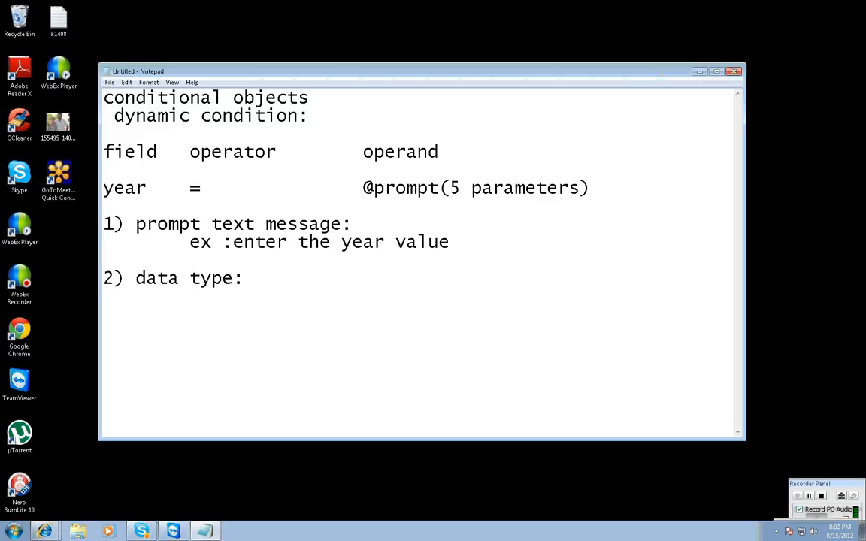
left_click_drag(148, 188, 71, 187)
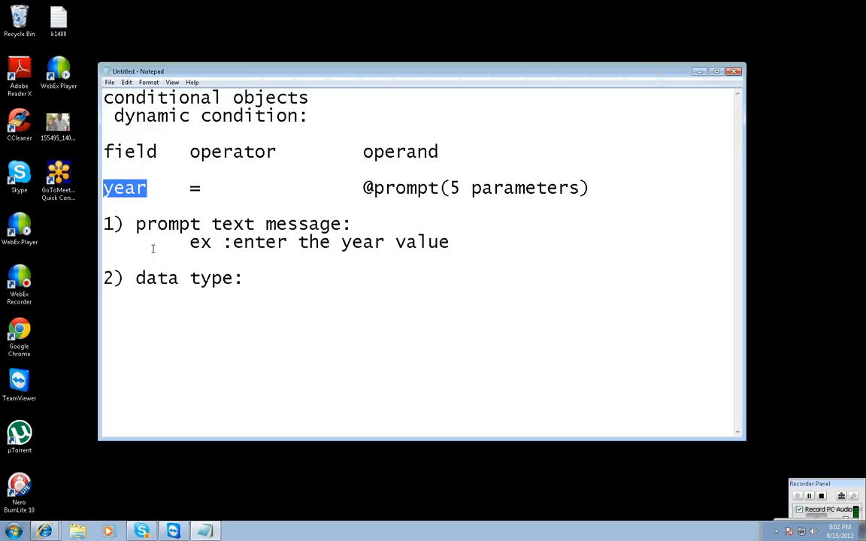
left_click(250, 280)
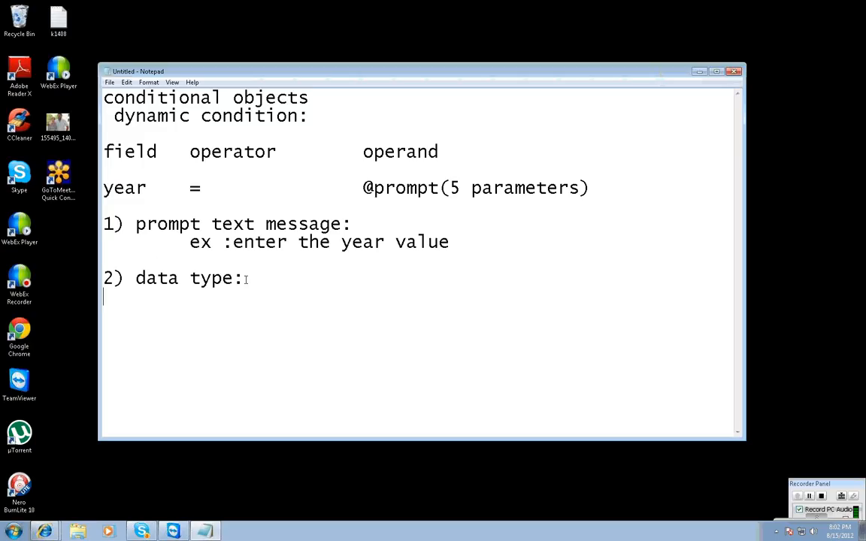
List the data type codes indented under the second parameter: a for alpha numerics, n for numerics and d for dates.
key("Return")
key("Tab")
type("a : alpha numerics")
key("Return")
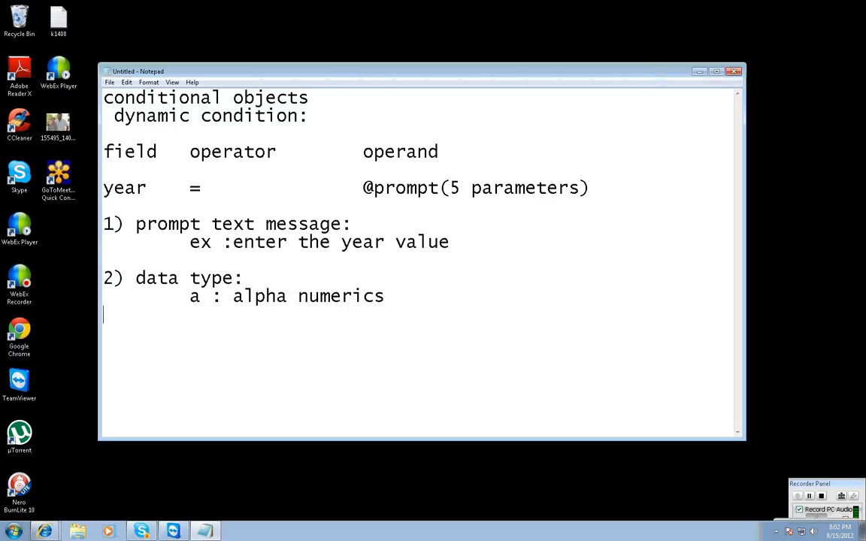
key("Tab")
type("n  : nume")
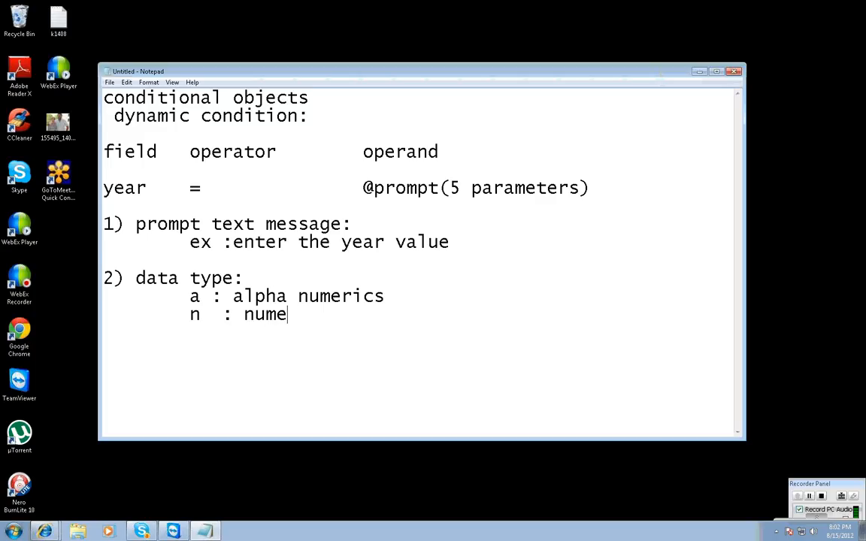
type("rics")
key("Return")
key("Tab")
type("d  :")
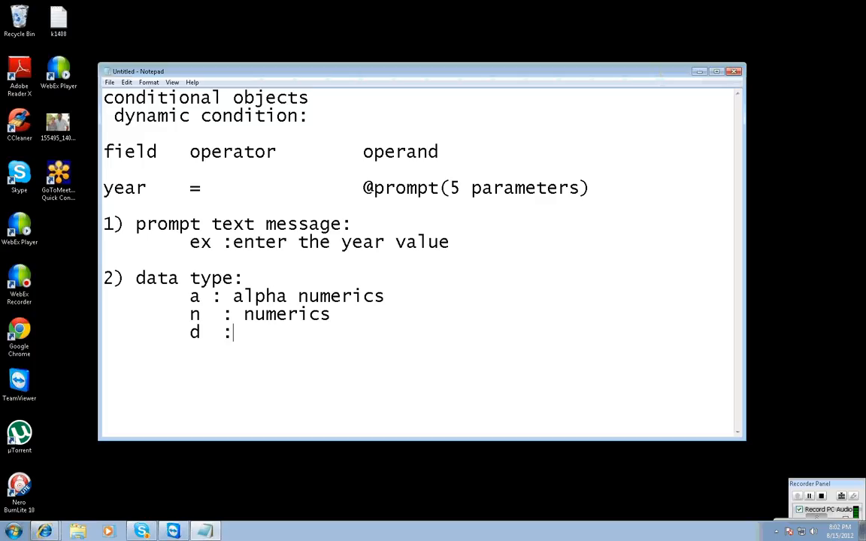
type(" dates")
key("Return")
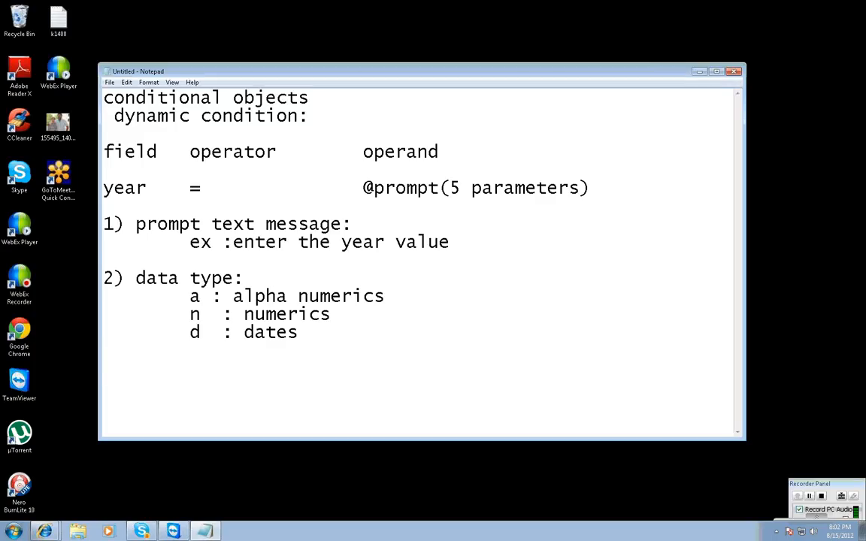
Add the third parameter line "3) lov:list of values--" below the data types.
key("Return")
type("3) lov:list of value")
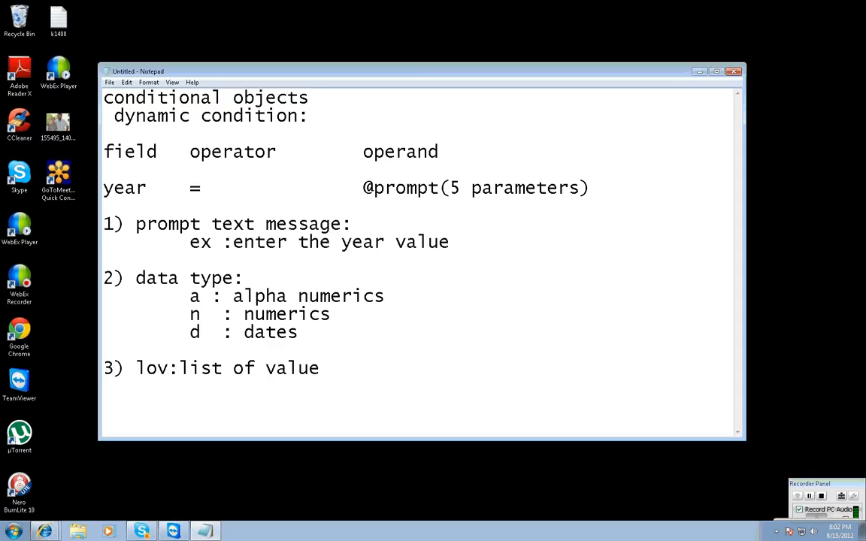
type("s--")
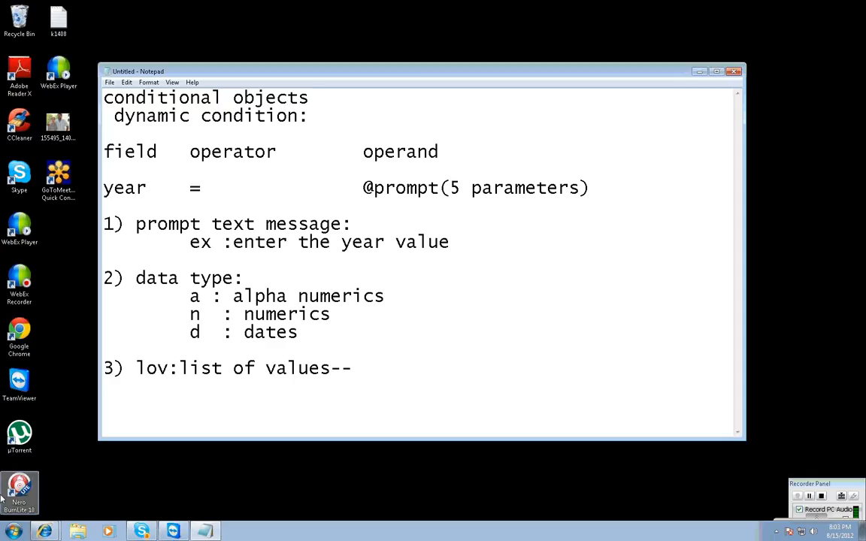
Open Remote Desktop Connection and connect to the preset computer.
left_click(13, 531)
left_click(64, 285)
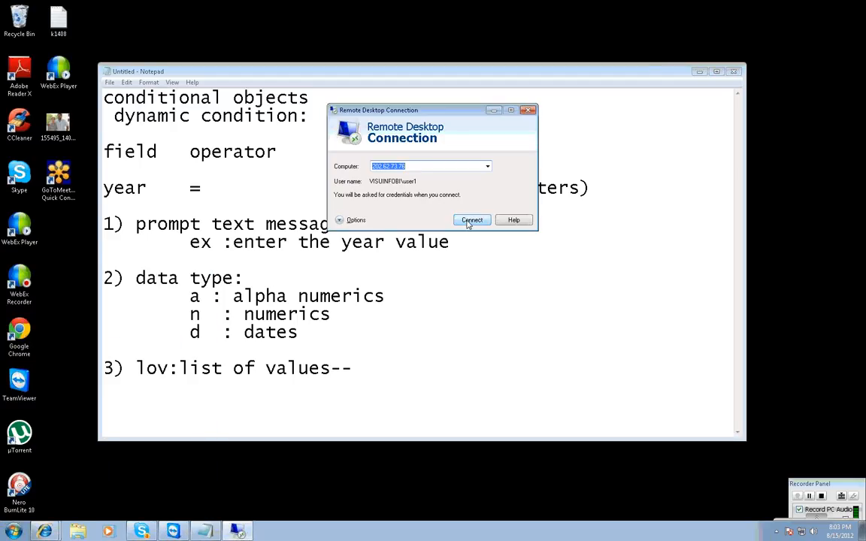
left_click(471, 219)
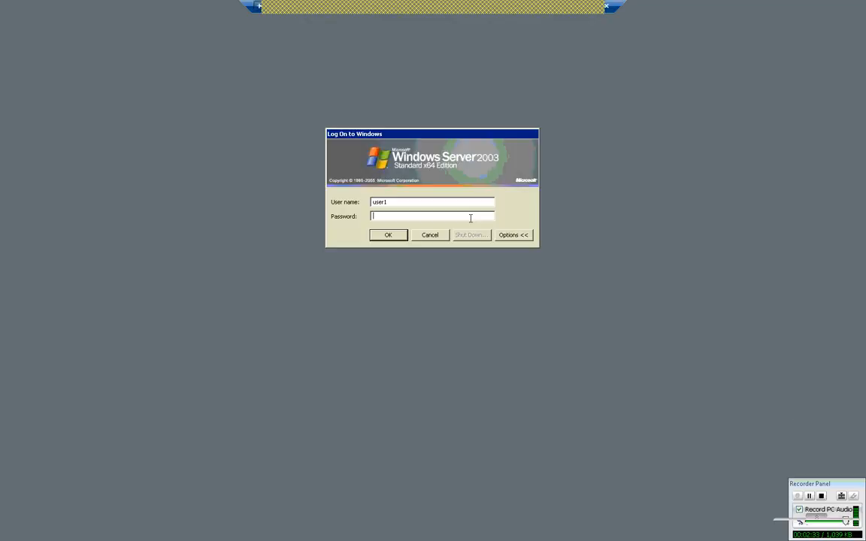
Try to log on to the remote Windows Server with the account password and dismiss the logon message.
type("*****")
key("Return")
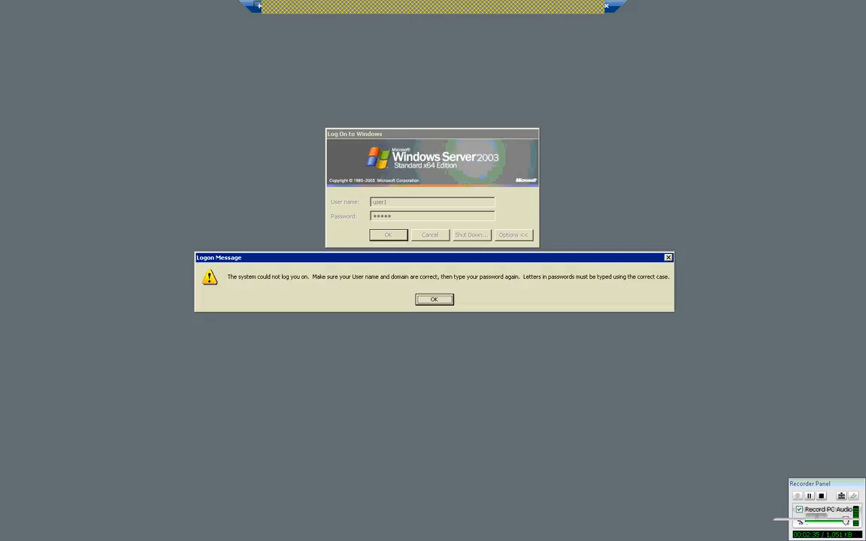
left_click(446, 302)
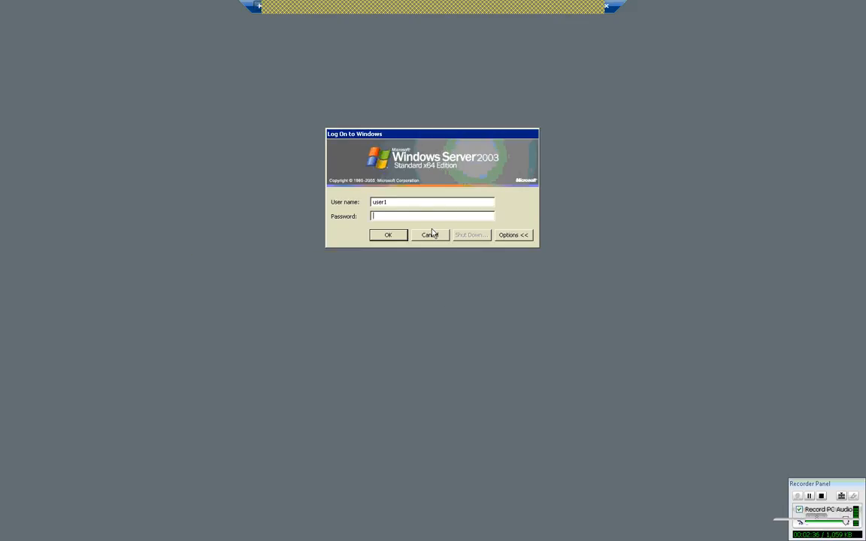
Enter the account password again and log on to the remote Windows Server.
type("*******")
key("Return")
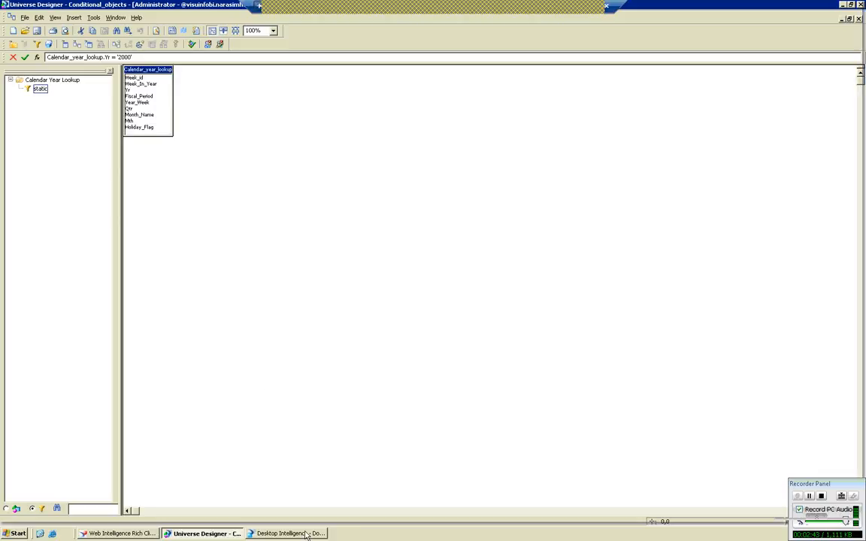
In Desktop Intelligence, remove the static condition from the report's query and run the query.
left_click(306, 533)
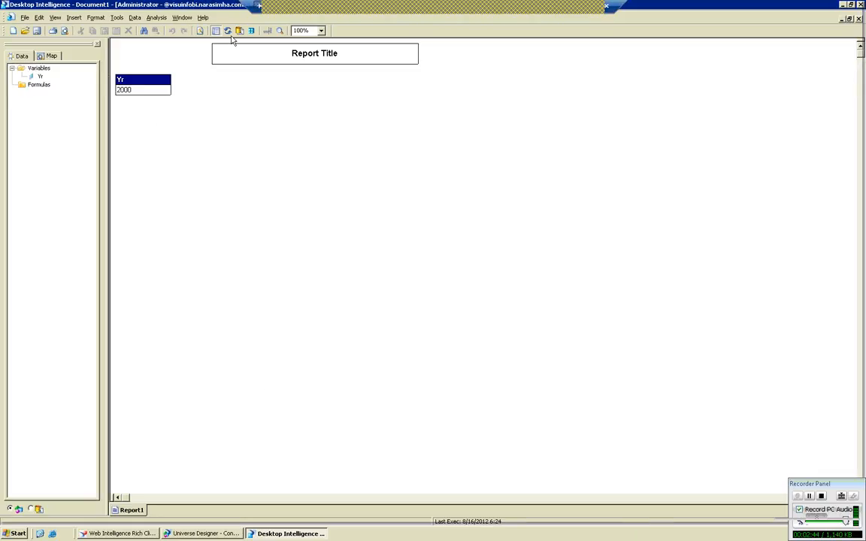
left_click(215, 30)
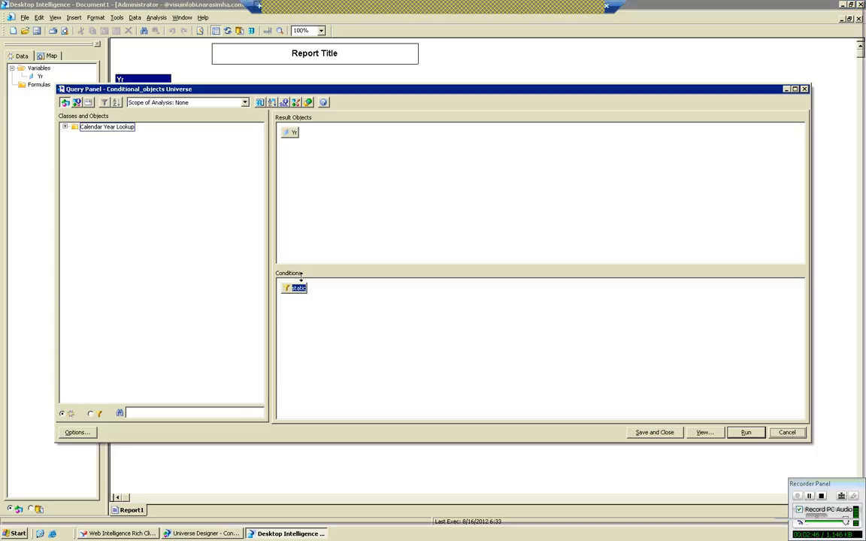
left_click_drag(297, 288, 197, 288)
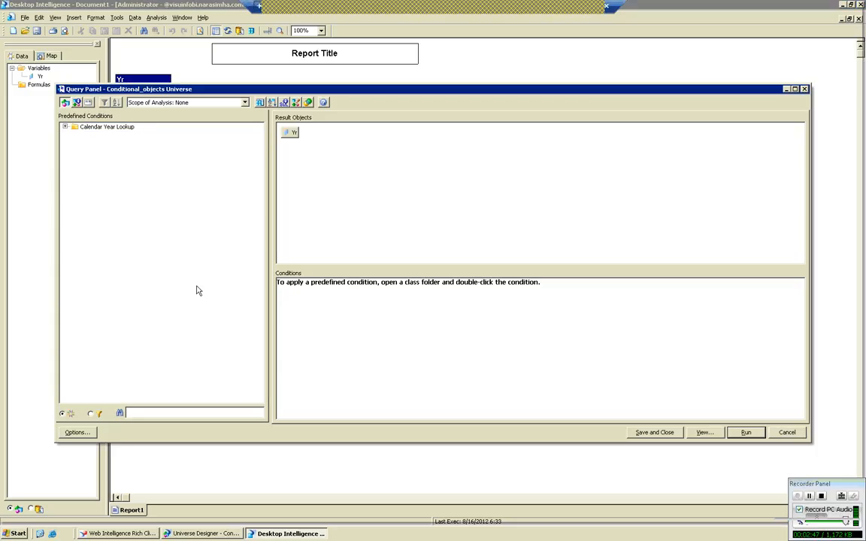
left_click(744, 433)
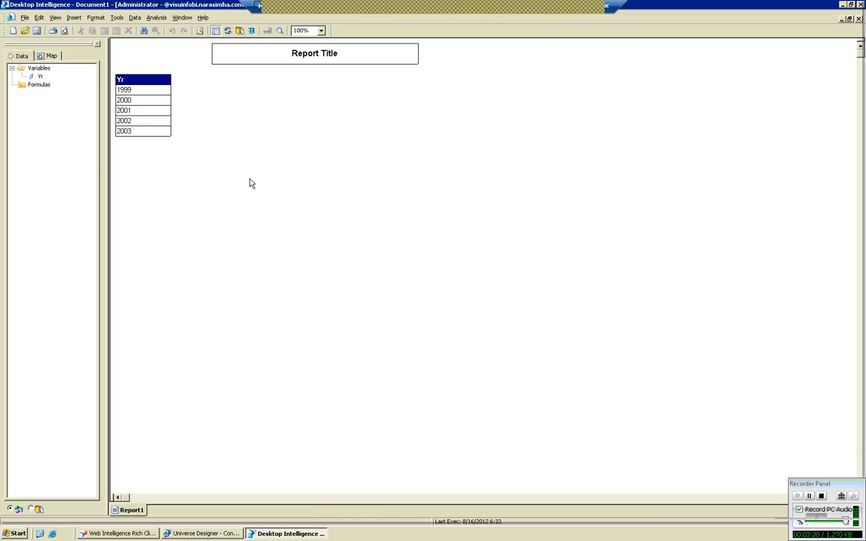
Switch to the Notepad notes and complete the lov entry with "is a file which containes the disticnt values of that column in the database".
left_click(584, 6)
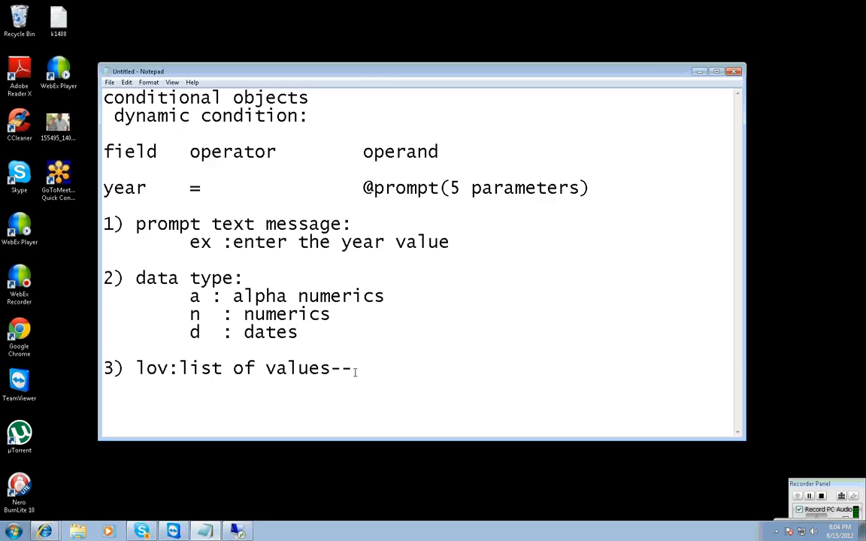
type("is a file which containes")
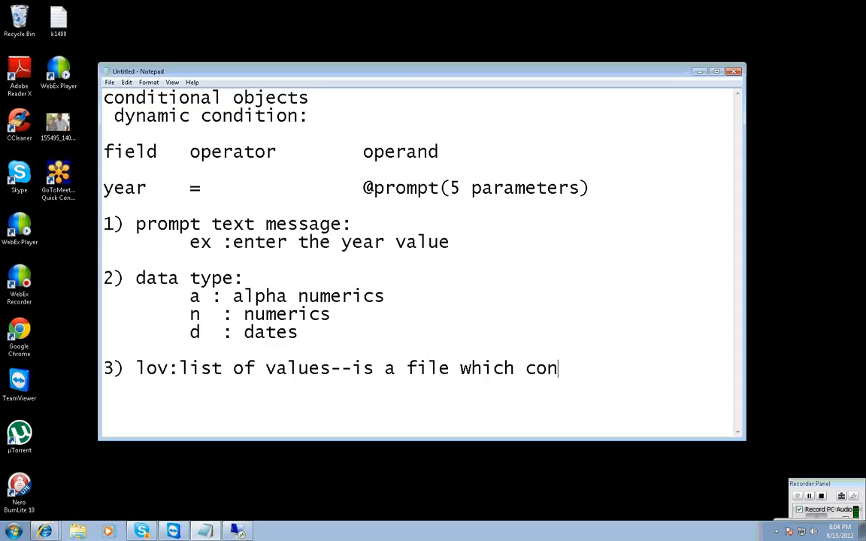
type("dist")
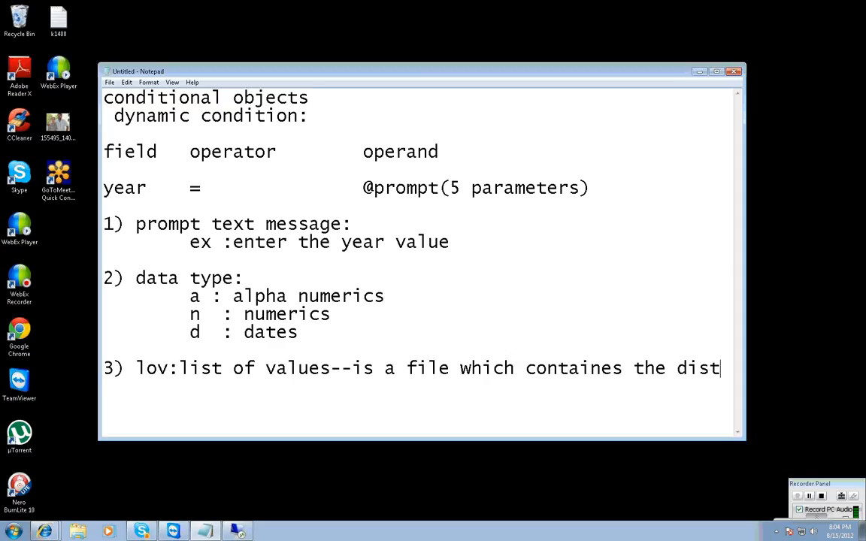
type("icnt value")
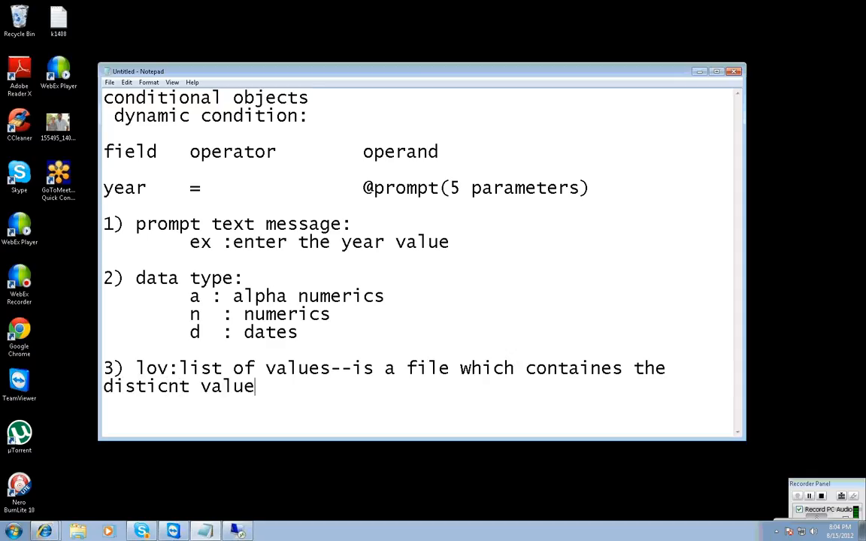
type("s of that colum")
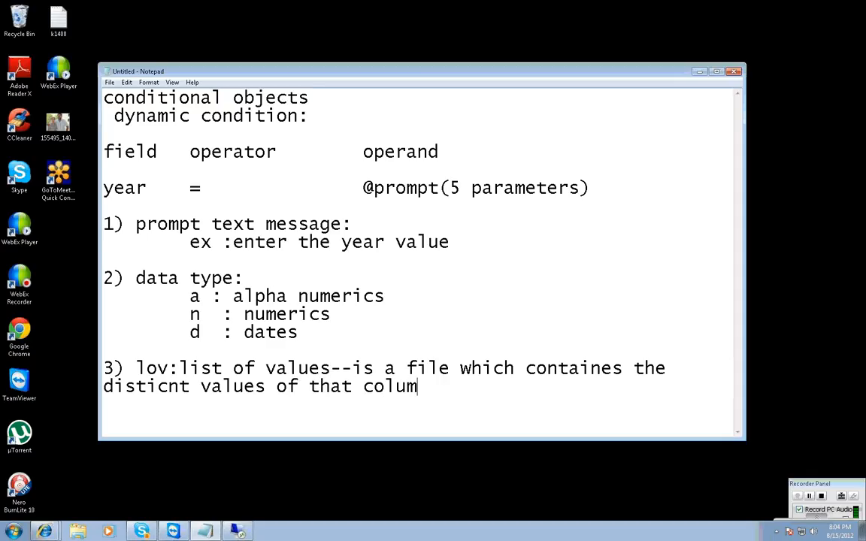
type("n in the database")
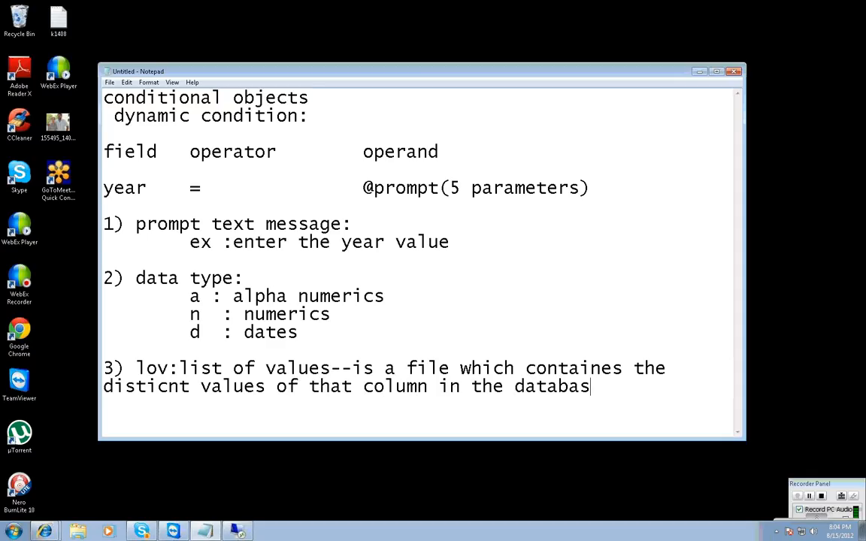
Add an indented sub-item "a) classes/object-----(assoicate that file)" beneath the list of values definition.
key("Return")
key("Tab")
type("a) classes")
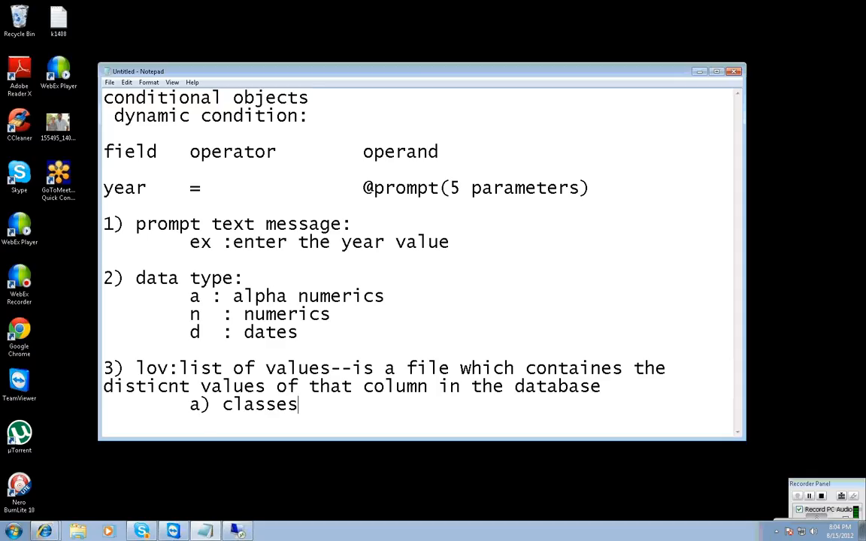
type("/object")
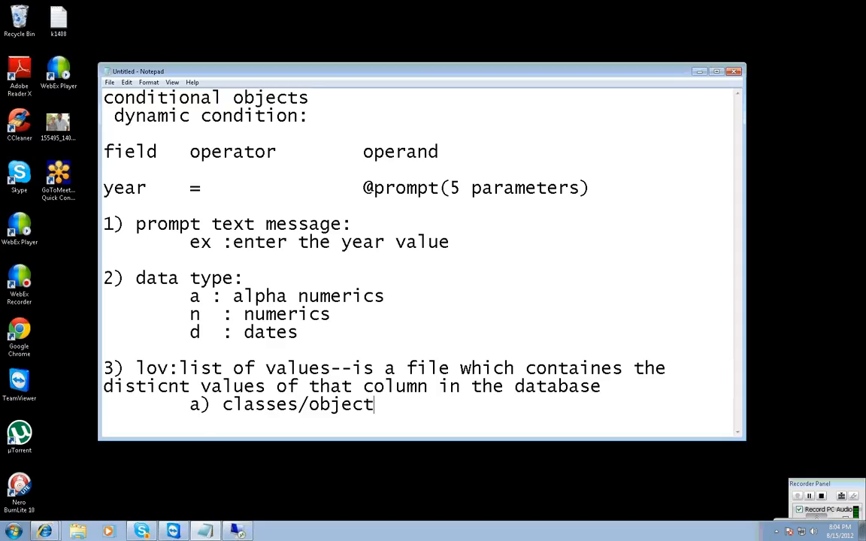
type("-----(assoi")
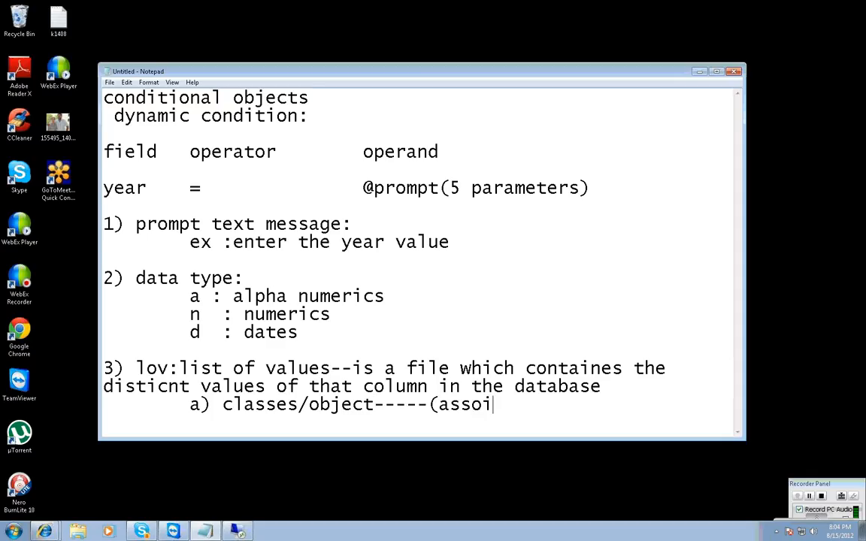
type("cate that file")
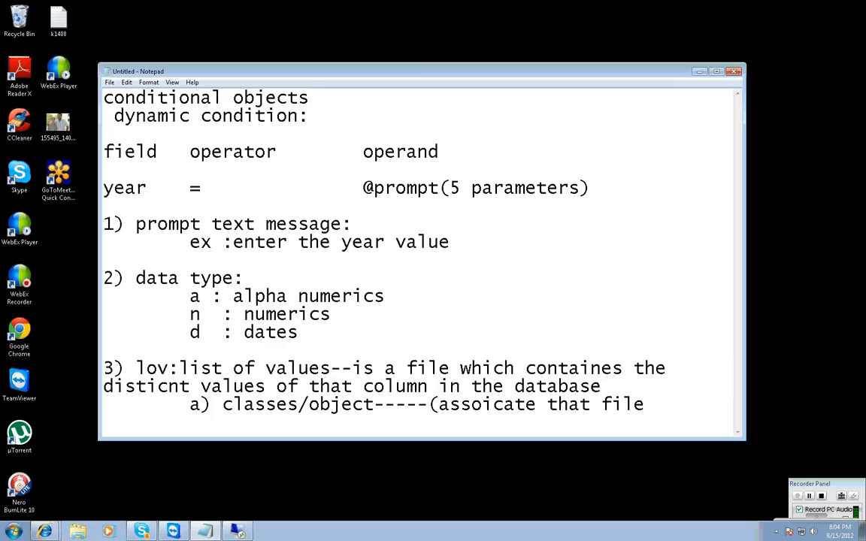
type(")")
Add the indented sub-item "b) {2000;2003;2004} -hard code method" and append "--dire" to sub-item a.
key("Return")
key("Tab")
type("b) {")
type("2000;2")
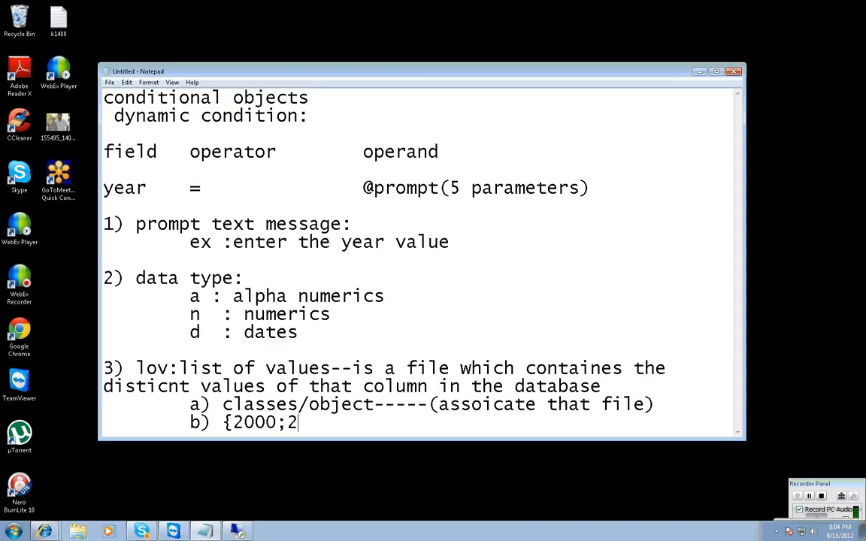
type("003;2004")
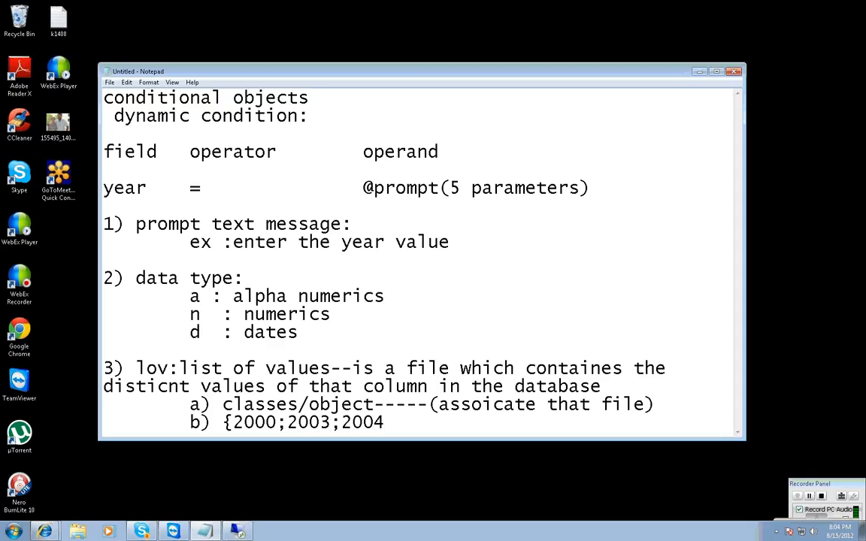
type("} -hard code method")
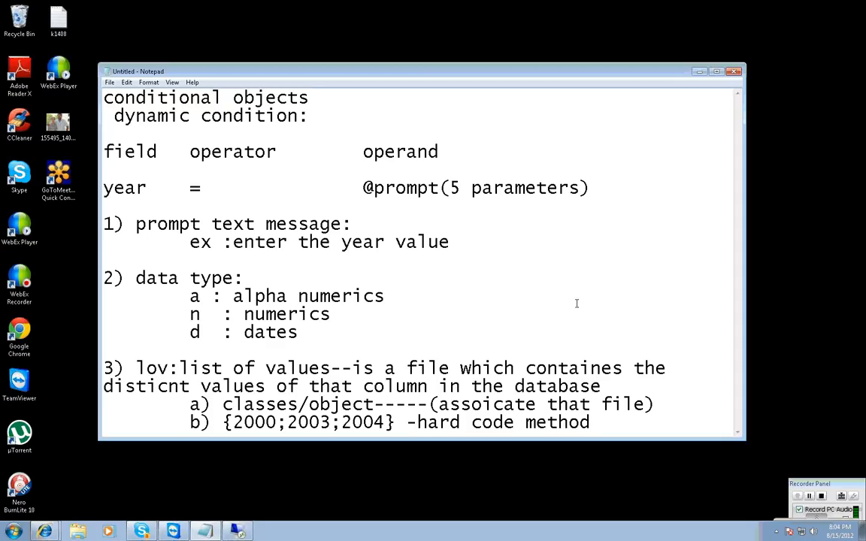
left_click(655, 403)
type("--dire")
Below the sub-items, after a blank line, write "purpose: to dispaly the values to the end user".
left_click(668, 432)
key("Return")
key("Return")
type("purpoase;")
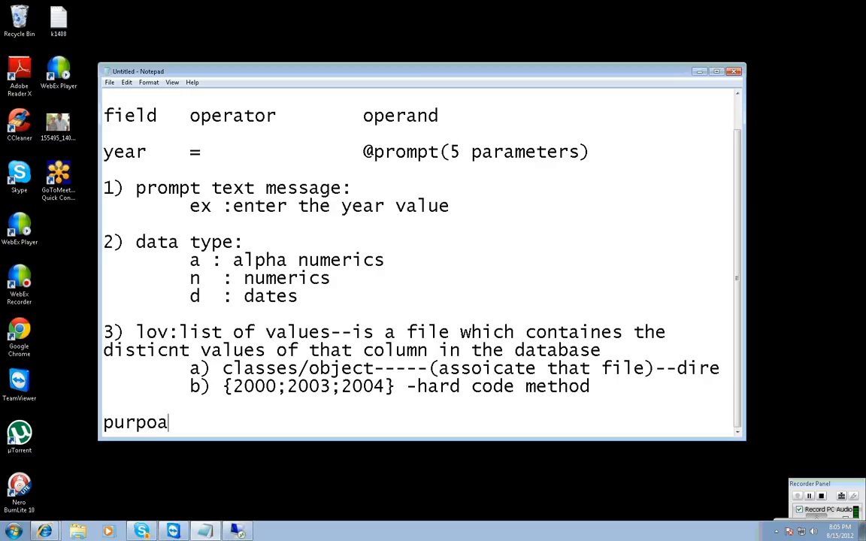
key("BackSpace")
key("BackSpace")
key("BackSpace")
key("BackSpace")
type("se: to dispaly the values t")
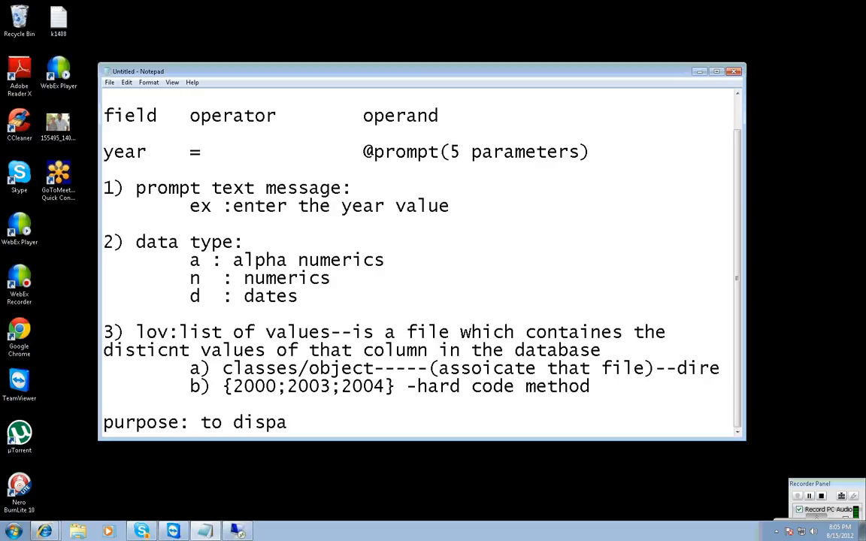
type("o the dn")
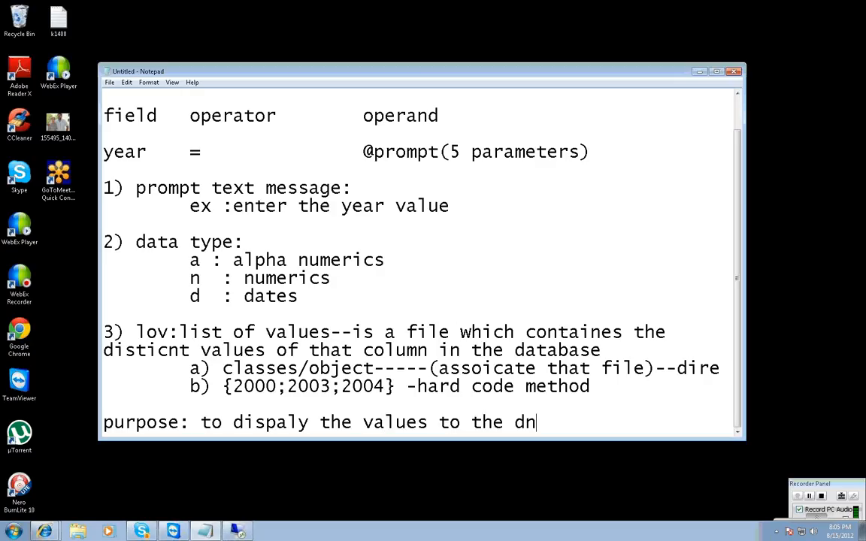
key("BackSpace")
key("BackSpace")
type("end users")
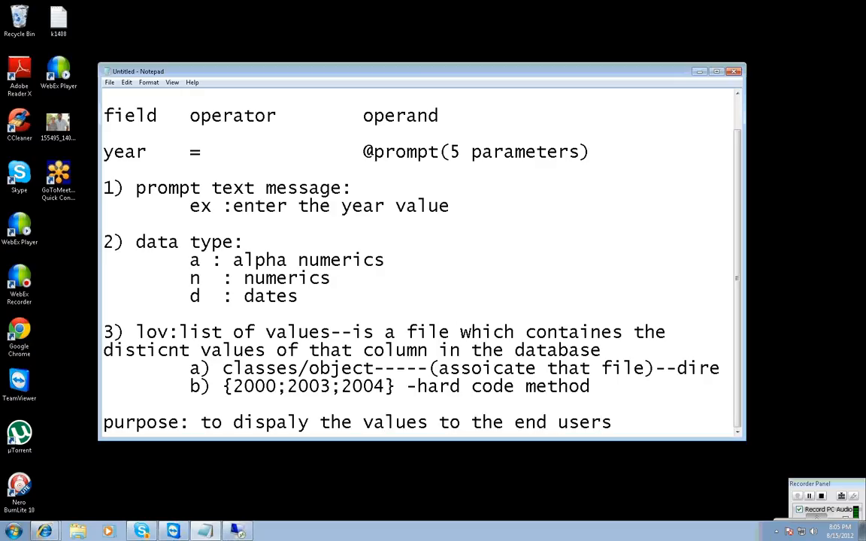
key("BackSpace")
After a blank line, add the fourth parameter heading "4)mono/multi:".
key("Return")
key("Return")
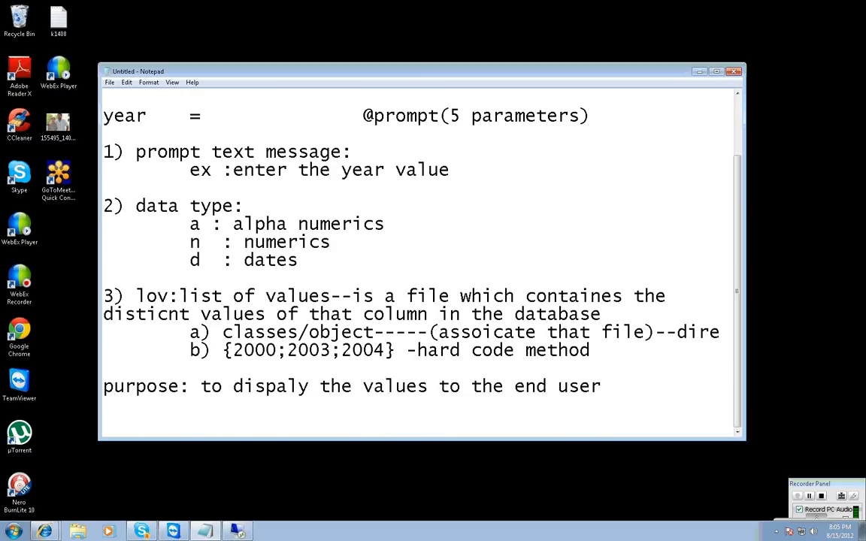
type("4)mono/m")
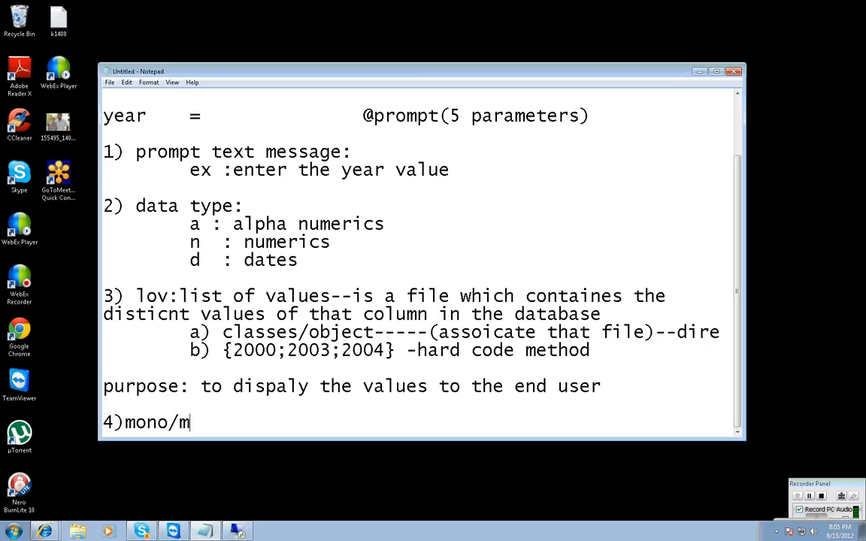
type("ulti:")
Add the line "mono: single value selection" under the fourth parameter heading.
key("Return")
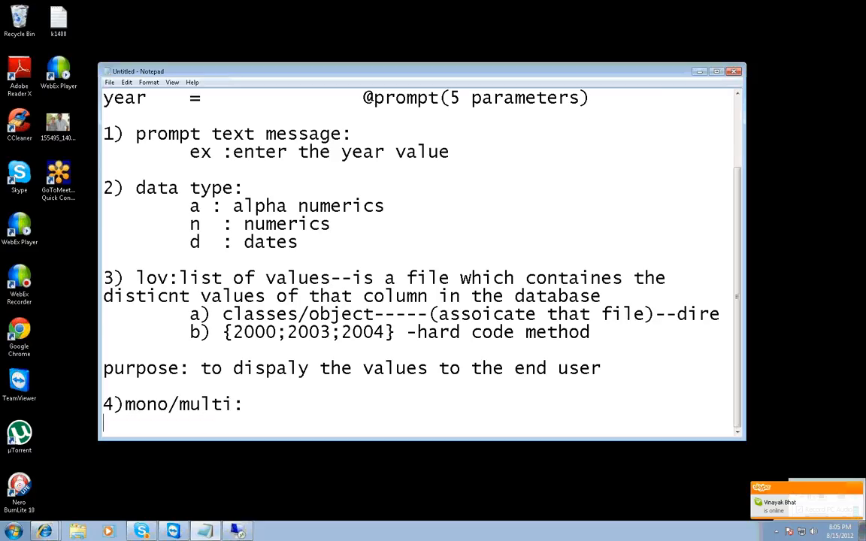
key("Tab")
key("BackSpace")
type("mono: single value ")
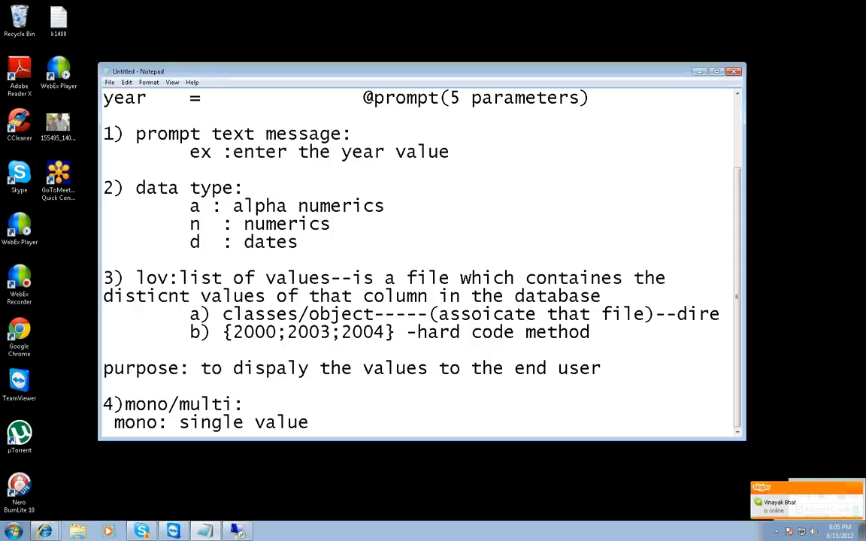
type("select")
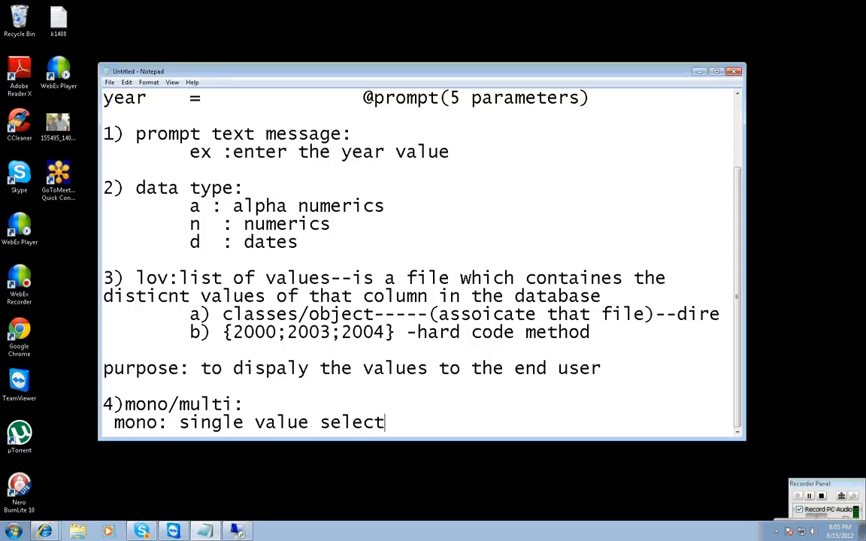
type("iio")
key("BackSpace")
key("BackSpace")
type("on")
Add the line "multi: more than one value" below the mono explanation.
key("Return")
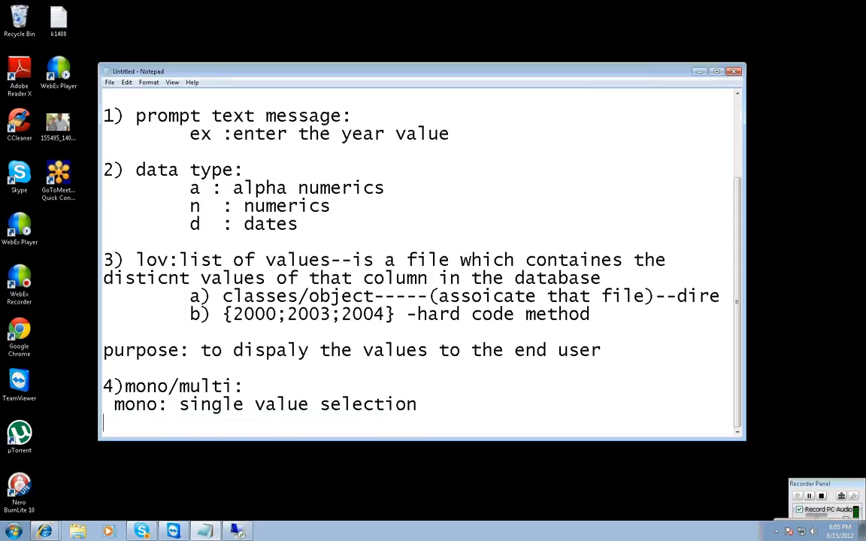
key("Tab")
key("BackSpace")
type("multi: more tha")
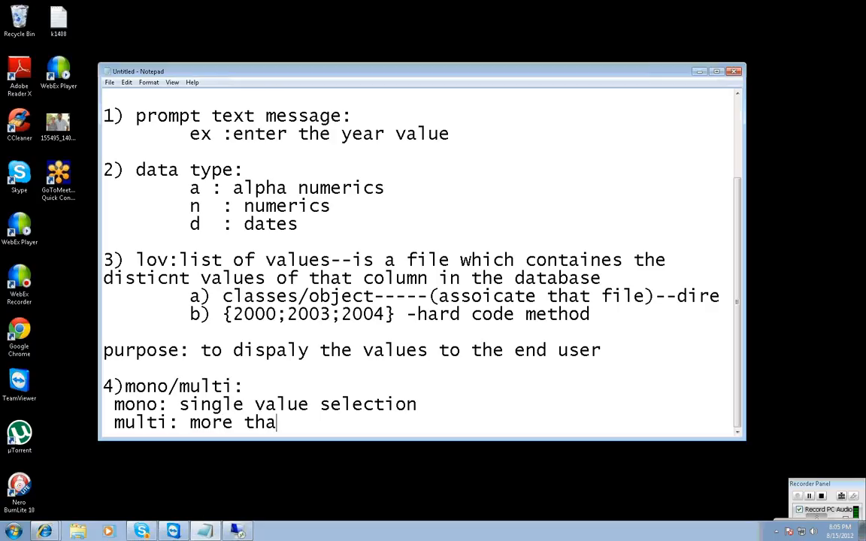
type("n one value")
key("Return")
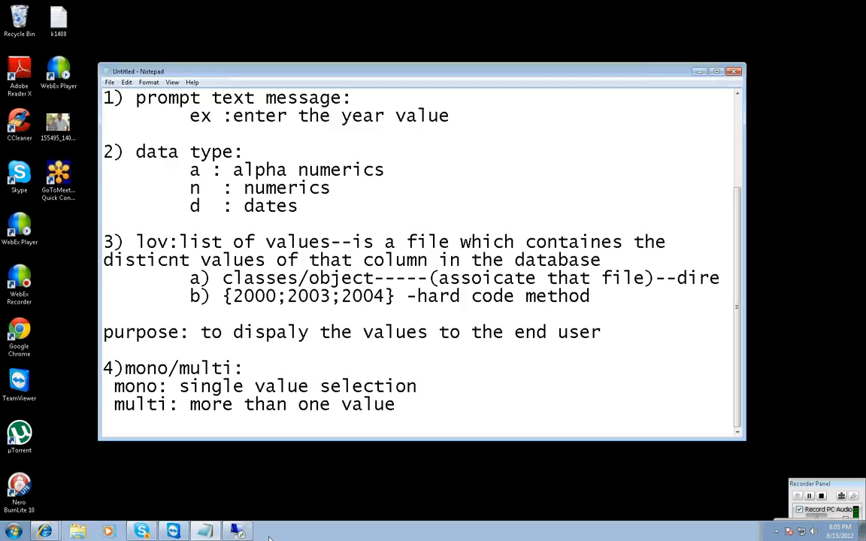
Append "( operator should be IN)" to the multi line and highlight the operator remark.
left_click(402, 408)
type("( operator")
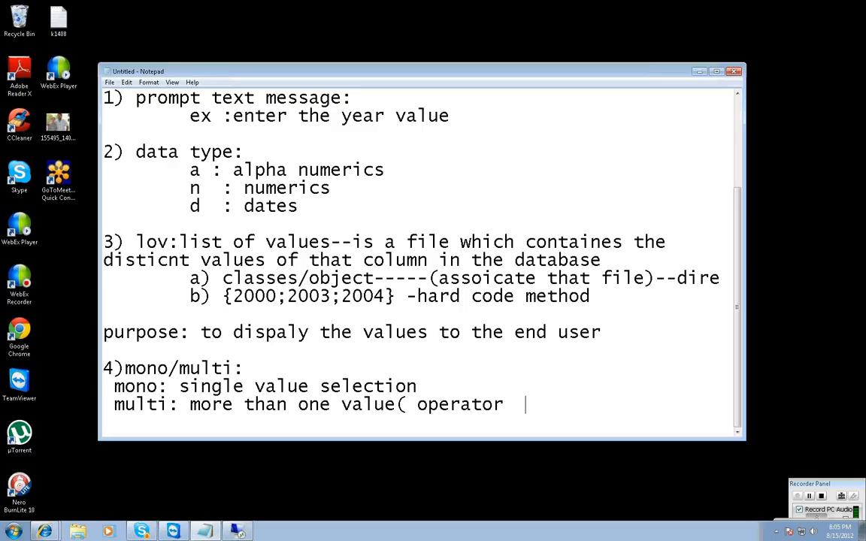
key("BackSpace")
type("should be ")
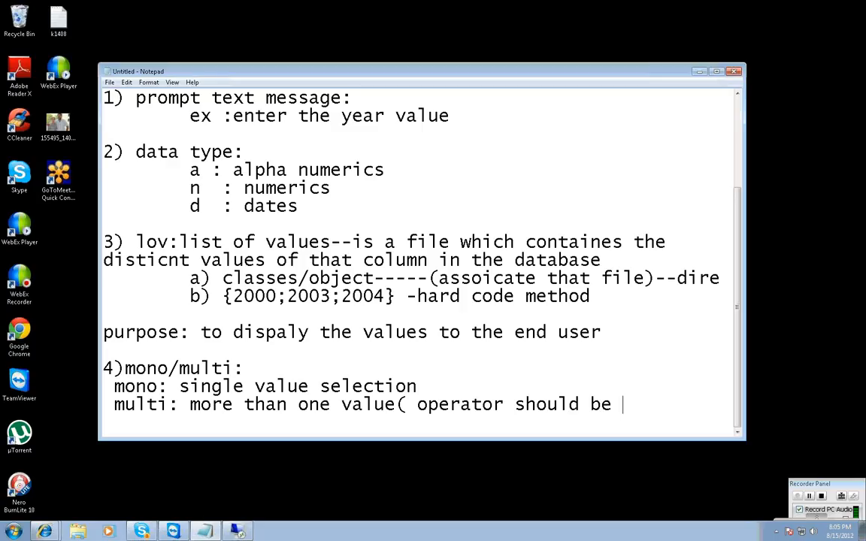
type("IN)")
left_click_drag(418, 404, 649, 404)
Add the fifth parameter heading "5)free/constrained:" on a new line below the multi explanation.
left_click(664, 408)
key("Return")
type("5")
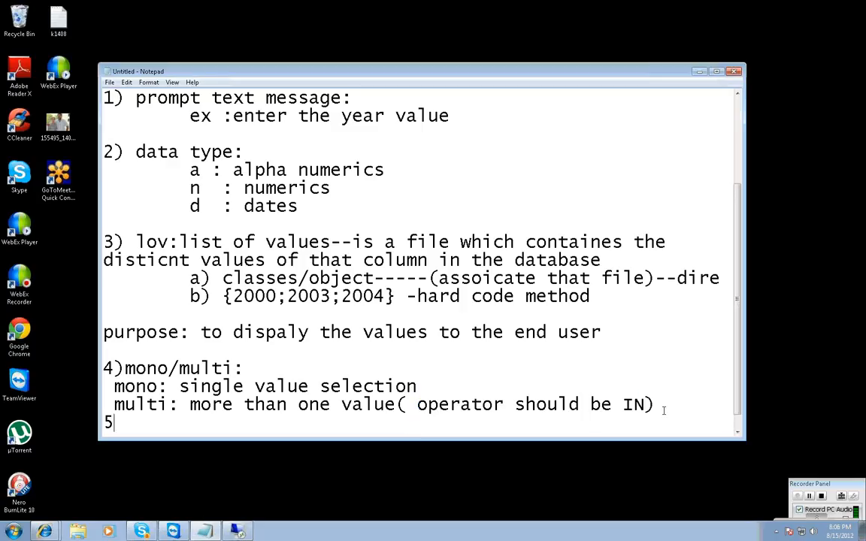
type(")free/constrained:")
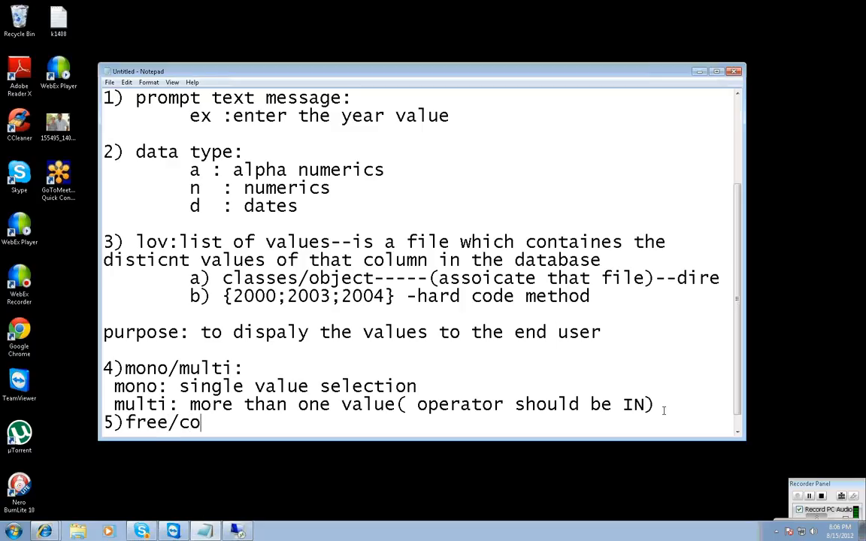
After a blank line, write "free: we can enter the value or we can select the value from lov", breaking before "from lov".
key("Return")
key("Return")
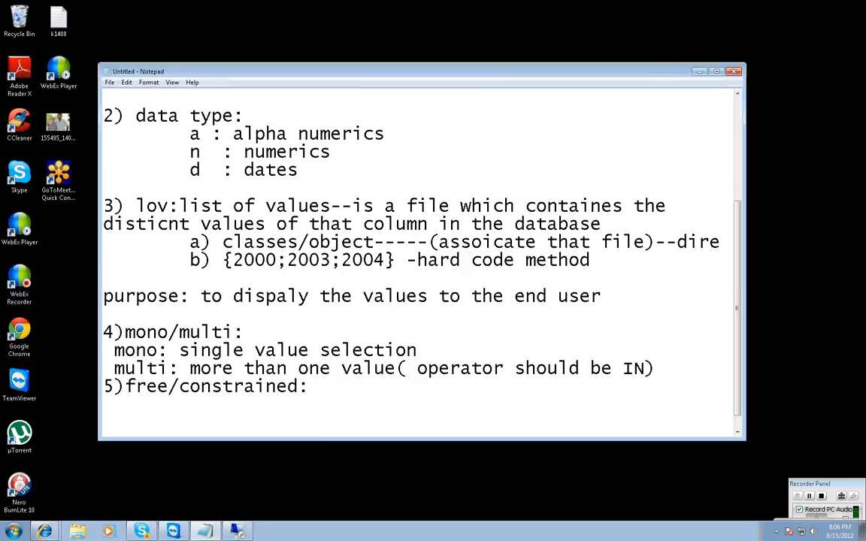
type("free: h")
key("BackSpace")
type("we can enter the ")
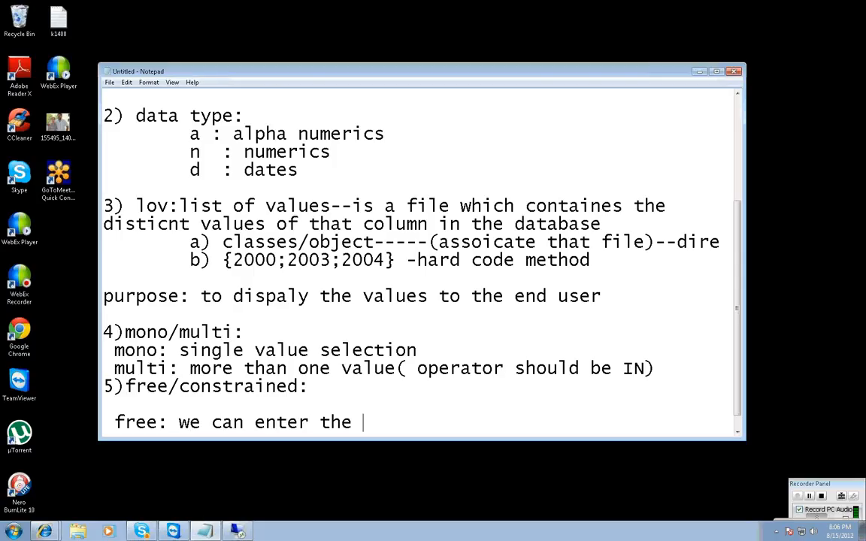
type("value or we can ")
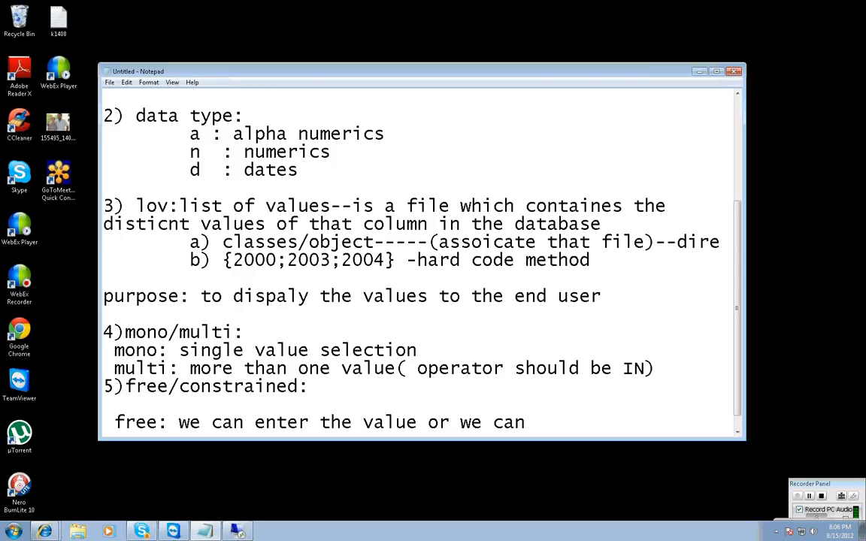
type("select")
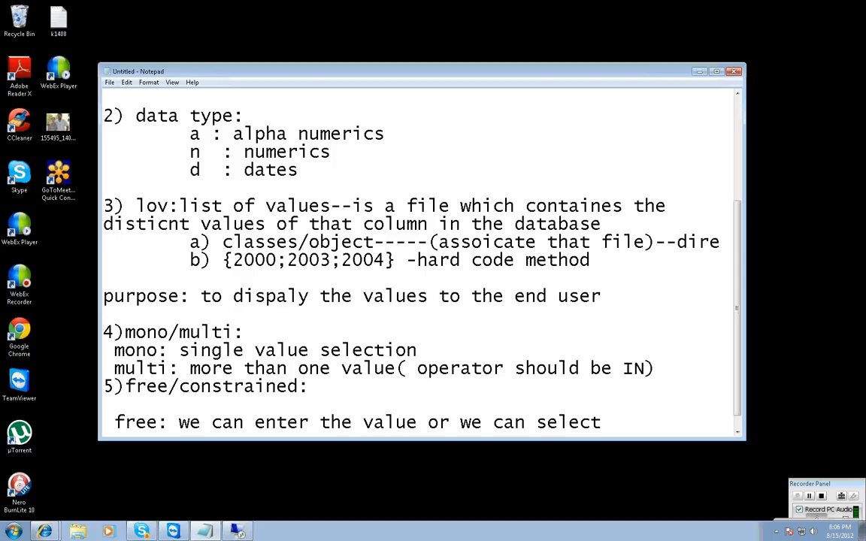
type(" the value")
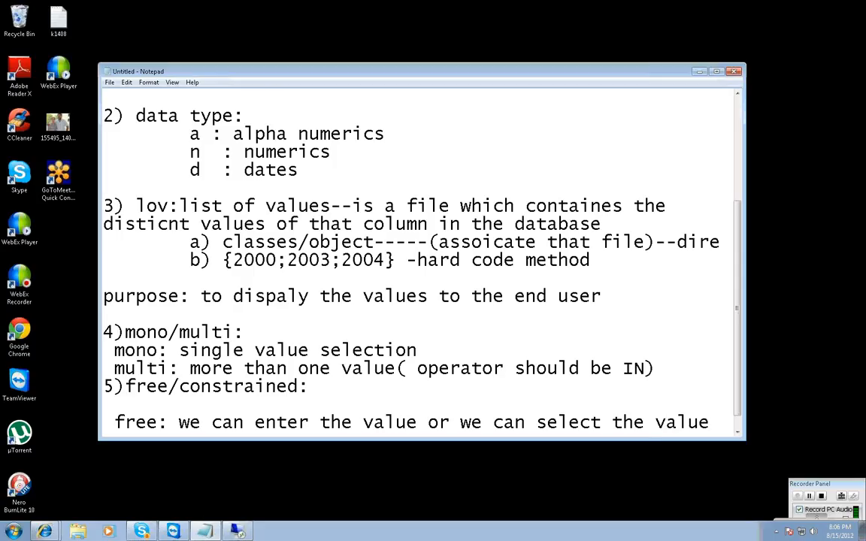
key("Return")
type("from lov")
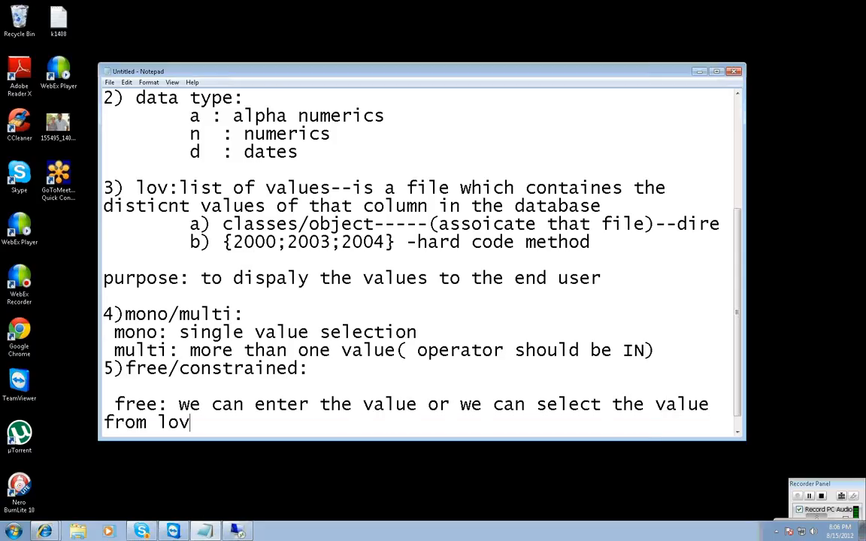
Add the line "constrained: only selection" below the free explanation.
key("Return")
type("const")
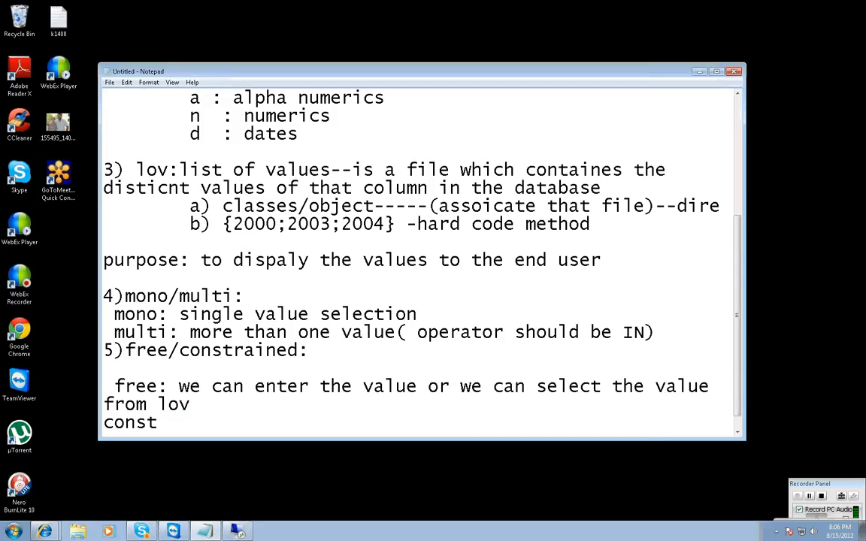
type("rained")
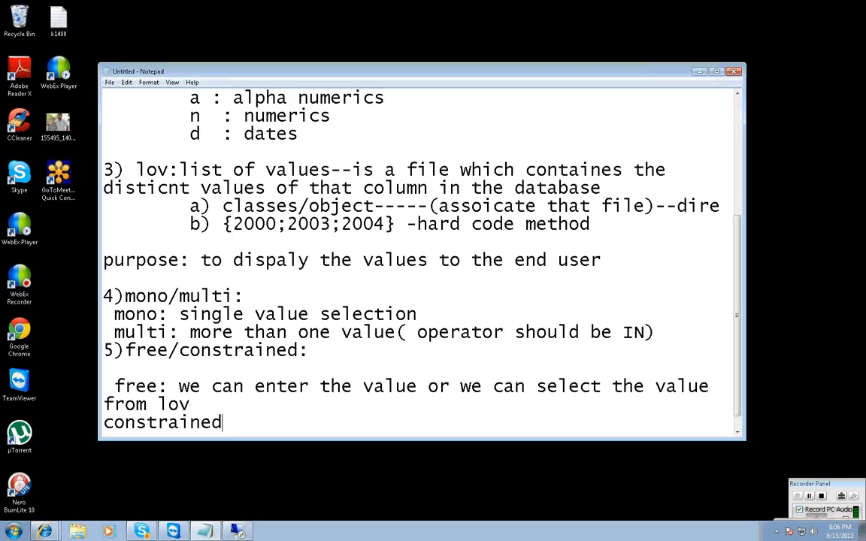
type(": only selection")
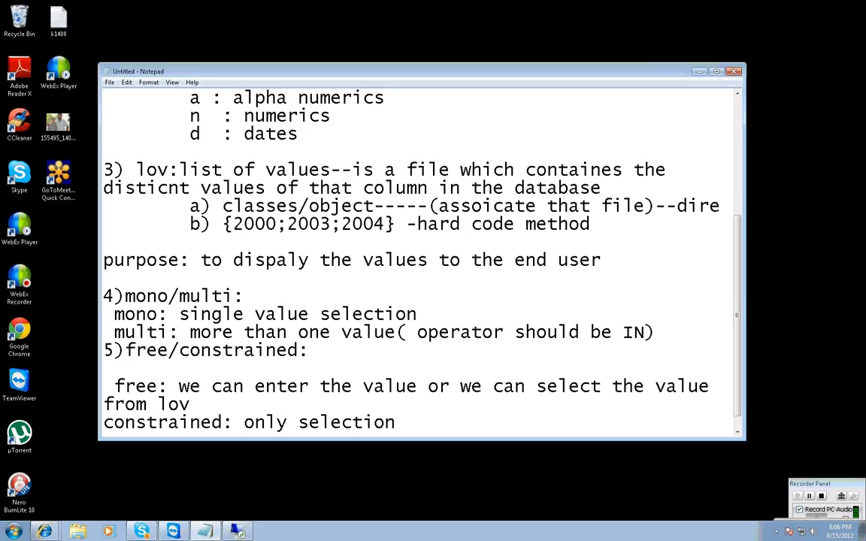
Switch to Universe Designer and create a condition named "dynamic" in the Calendar Year Lookup class.
left_click(237, 531)
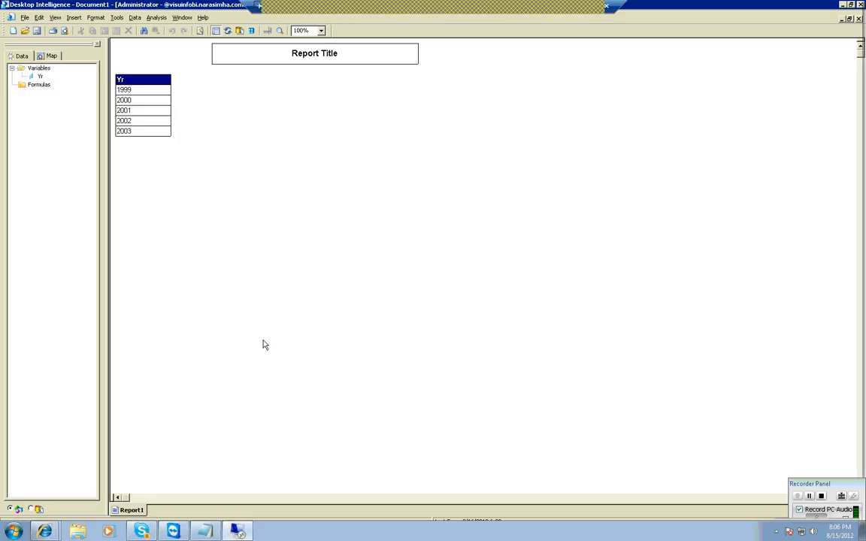
left_click(191, 534)
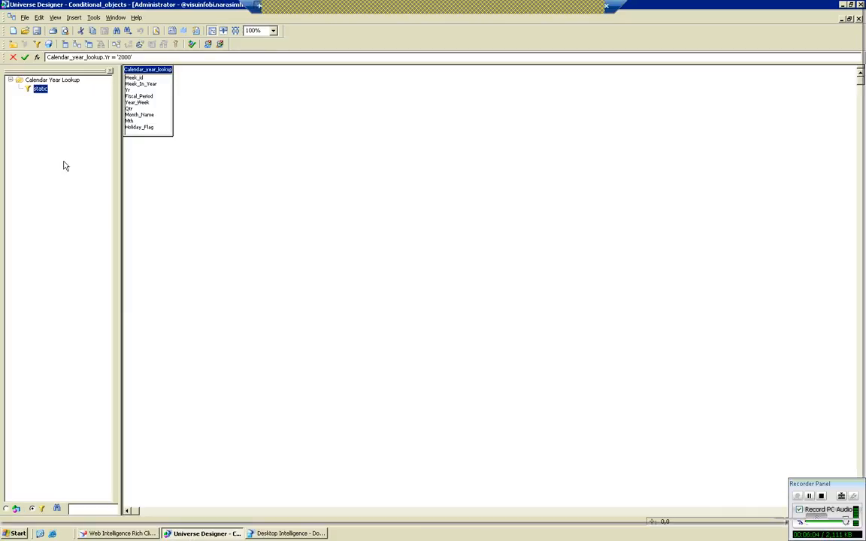
left_click(66, 82)
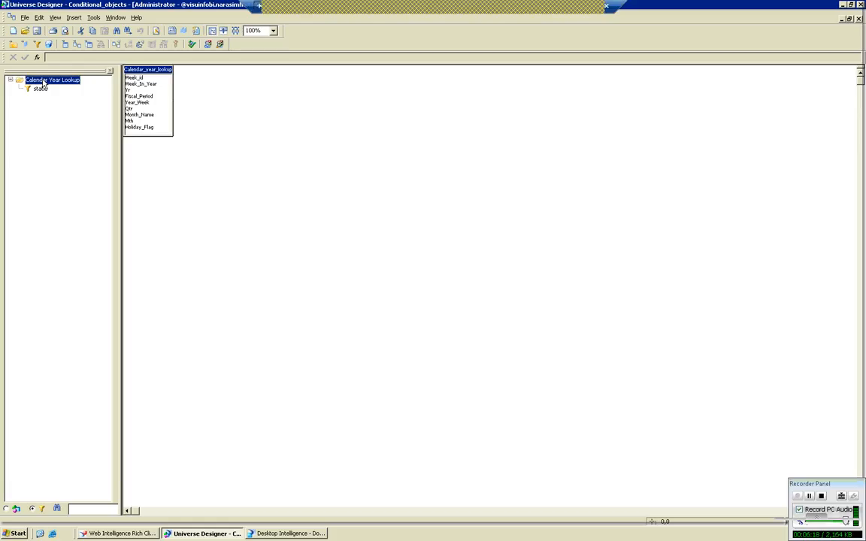
right_click(44, 83)
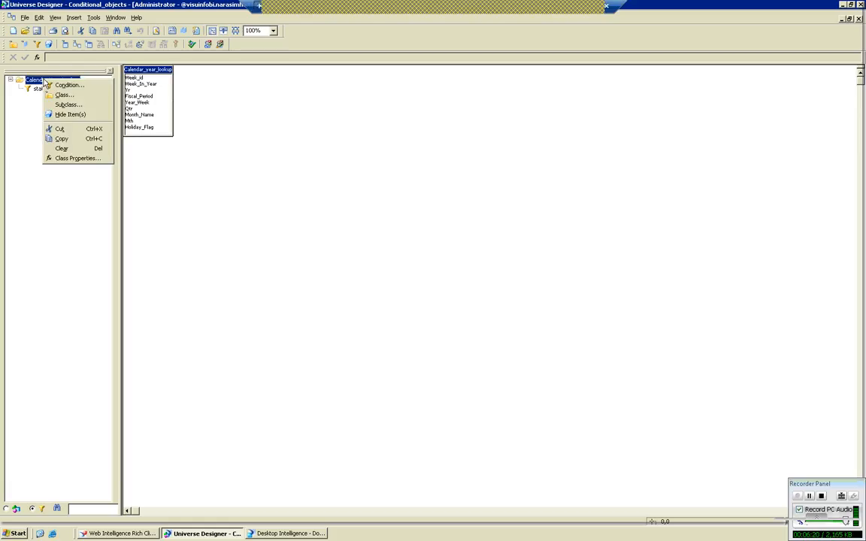
left_click(64, 85)
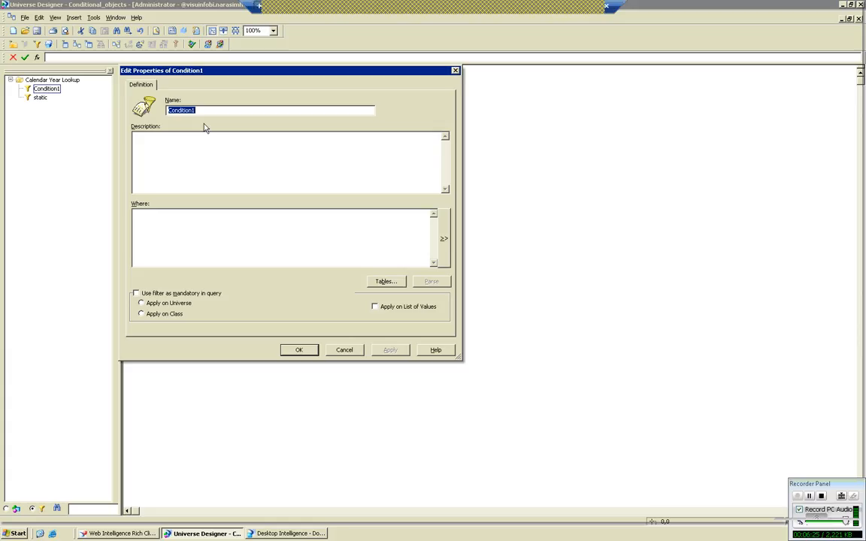
type("dynamic")
Open the condition's Where clause for editing and start it with the Yr column of Calendar_year_lookup and the = operator.
left_click(443, 239)
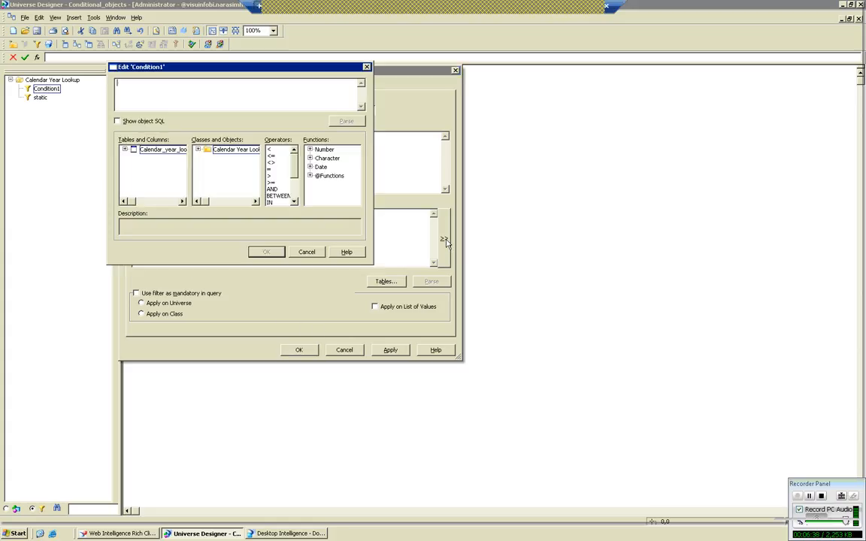
left_click(126, 150)
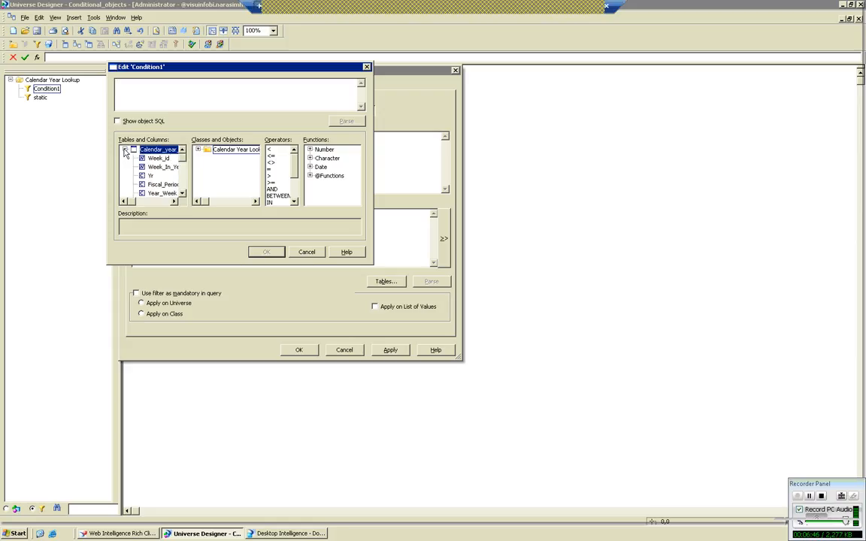
double_click(149, 176)
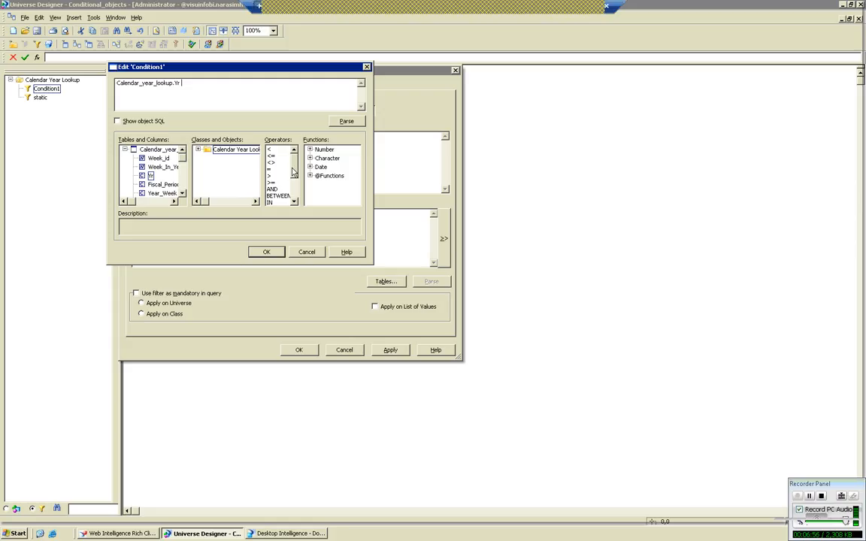
left_click(269, 170)
double_click(269, 169)
double_click(330, 176)
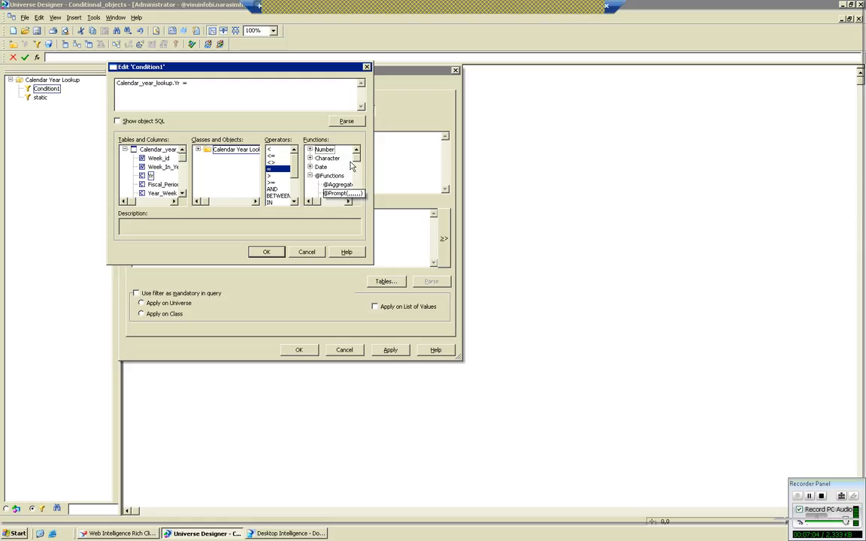
left_click(344, 194)
double_click(345, 194)
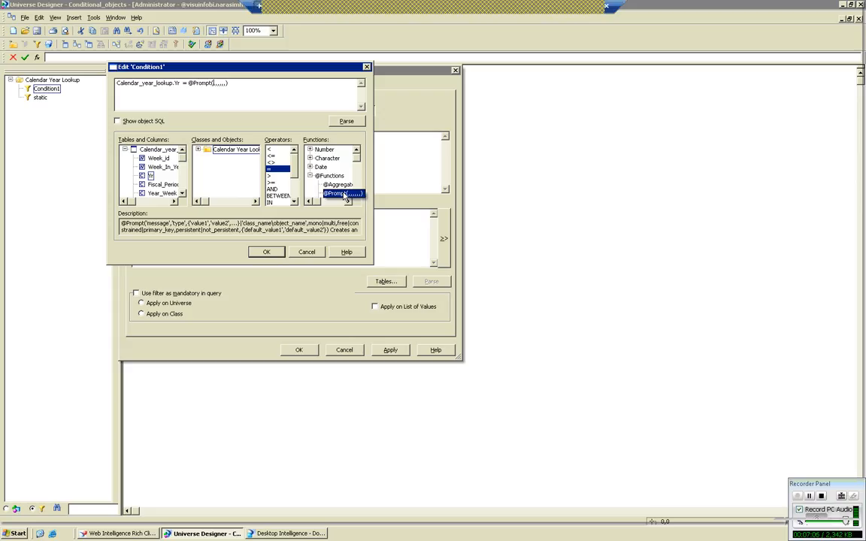
double_click(345, 194)
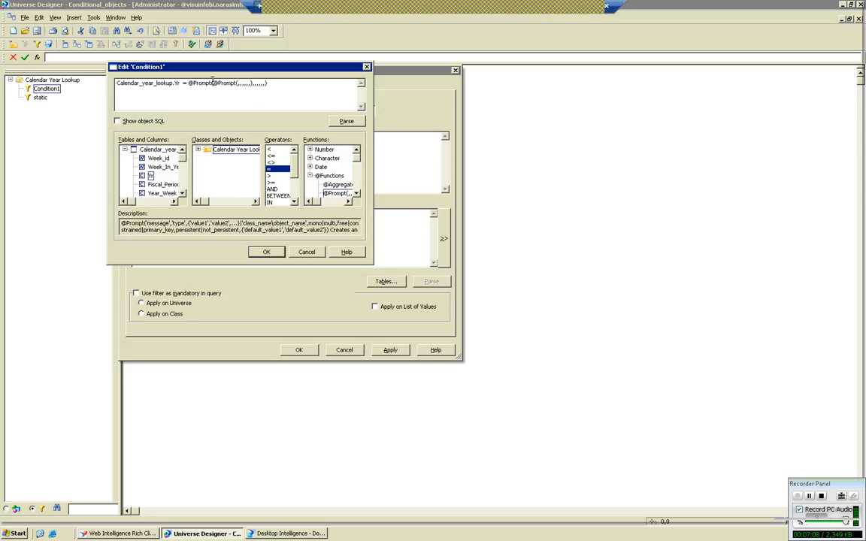
left_click_drag(213, 82, 349, 190)
key("Delete")
left_click(260, 97)
Switch to the Notepad notes and highlight the prompt text message heading of the first parameter.
left_click(583, 8)
left_click(400, 240)
scroll(400, 240, "up", 4)
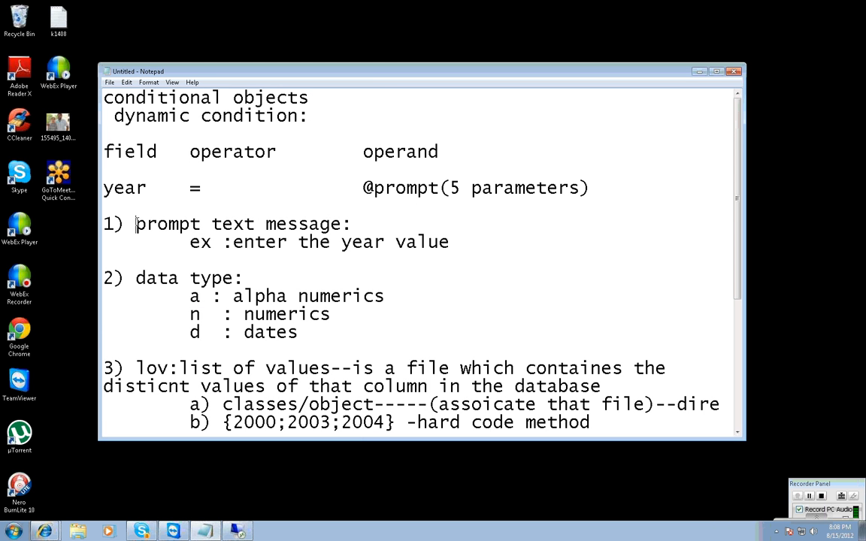
left_click_drag(135, 224, 344, 224)
Add the line "purpose: giving the awareness to the end user" below the prompt text message example.
left_click(475, 242)
key("Return")
type("purpoas")
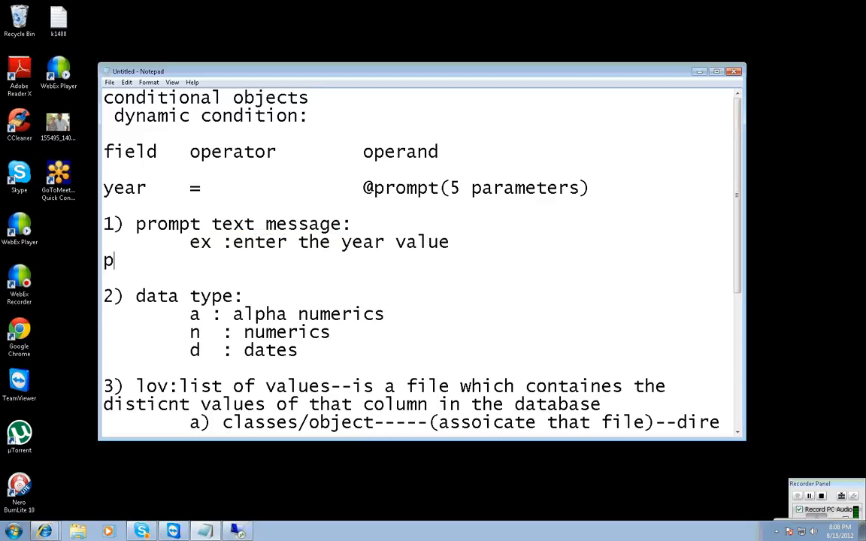
key("BackSpace")
key("BackSpace")
type("se: ")
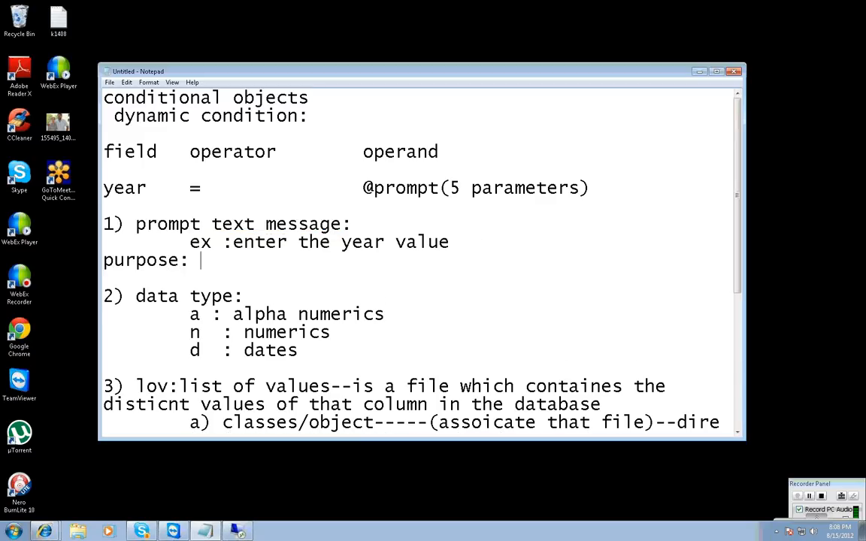
type("giving the awarene")
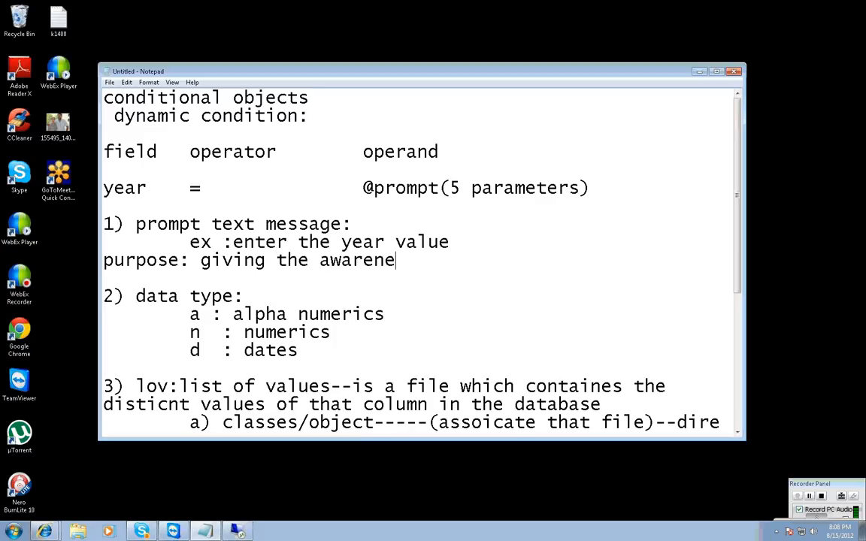
type("ss to the d")
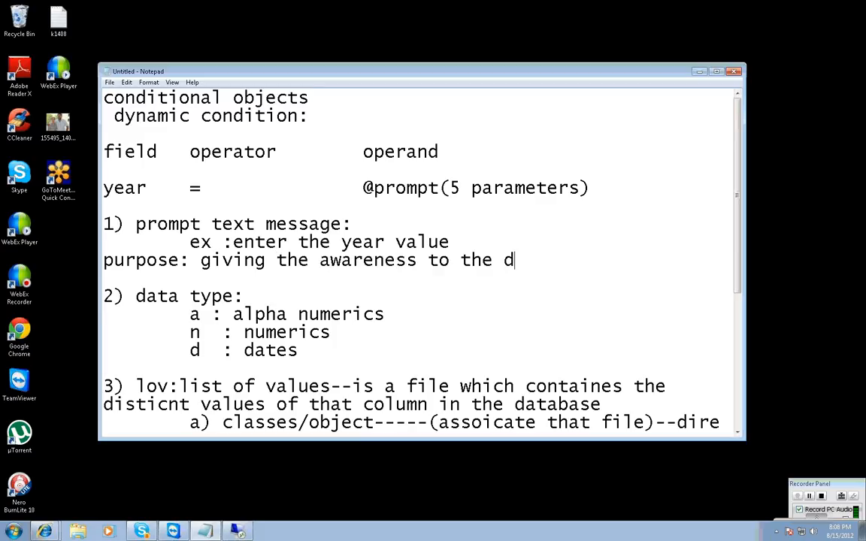
key("BackSpace")
type("end user")
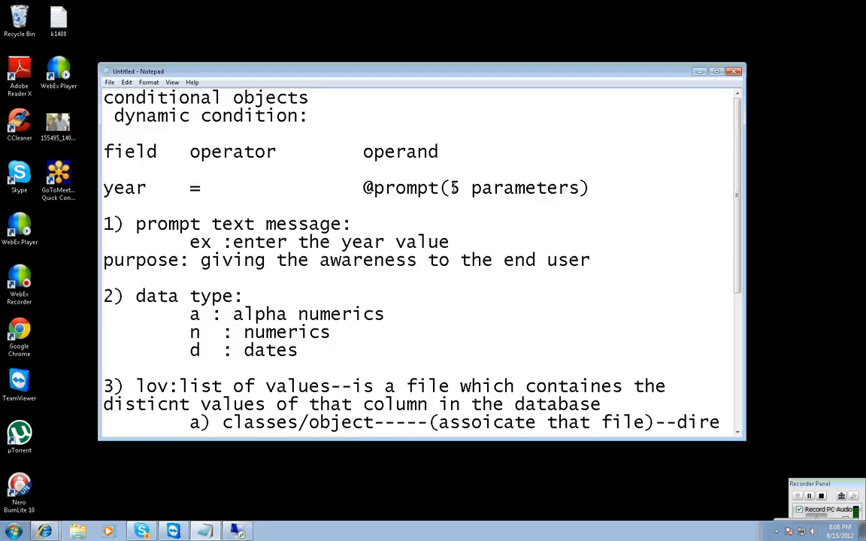
left_click(237, 531)
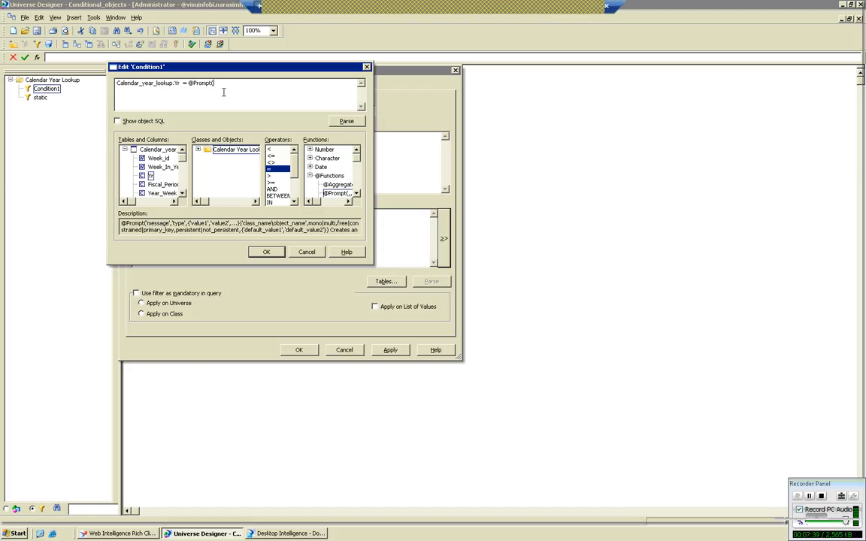
type("'enter the year value');")
key("BackSpace")
key("BackSpace")
type(",")
Review the data type options in the Notepad notes and check the Yr column's type in Universe Designer.
left_click(582, 8)
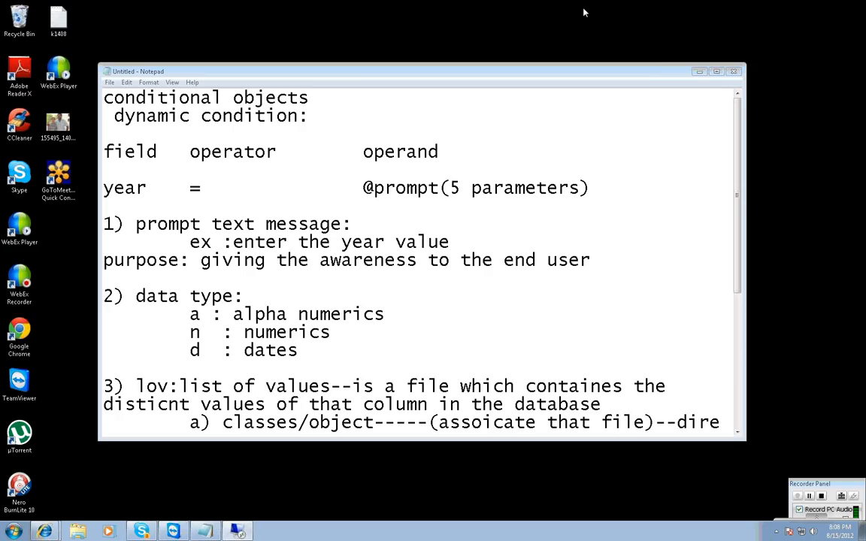
left_click_drag(136, 296, 299, 350)
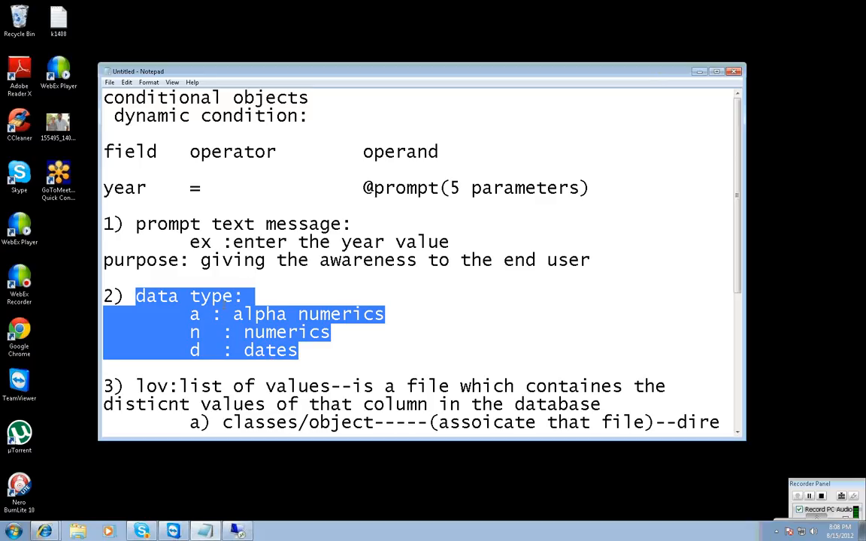
left_click(239, 532)
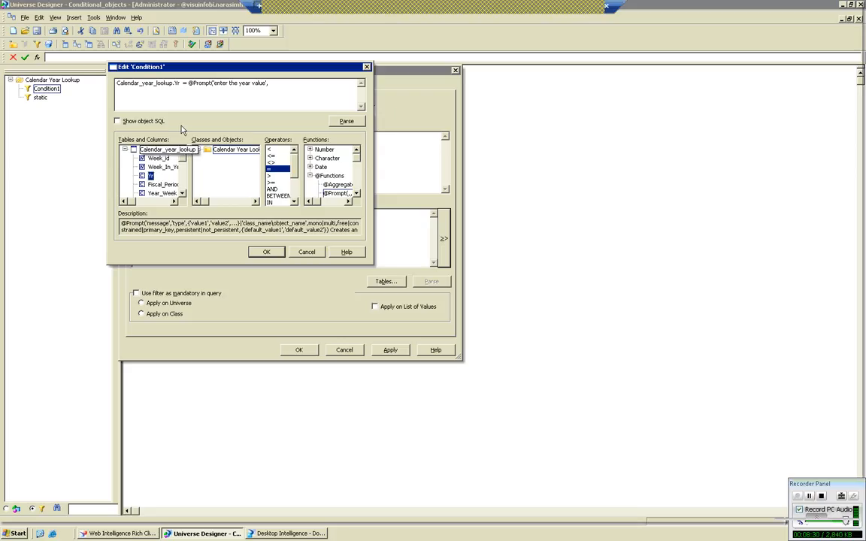
left_click(272, 82)
left_click(154, 149)
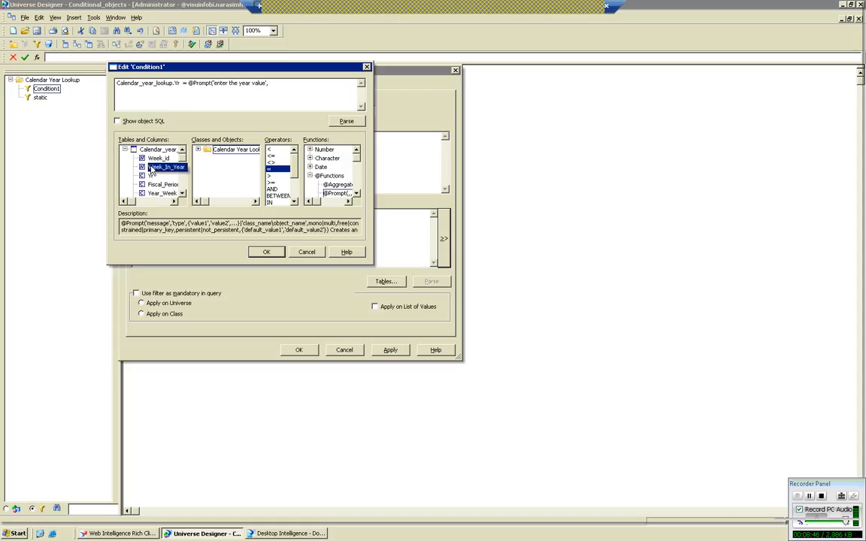
left_click(153, 185)
left_click(144, 178)
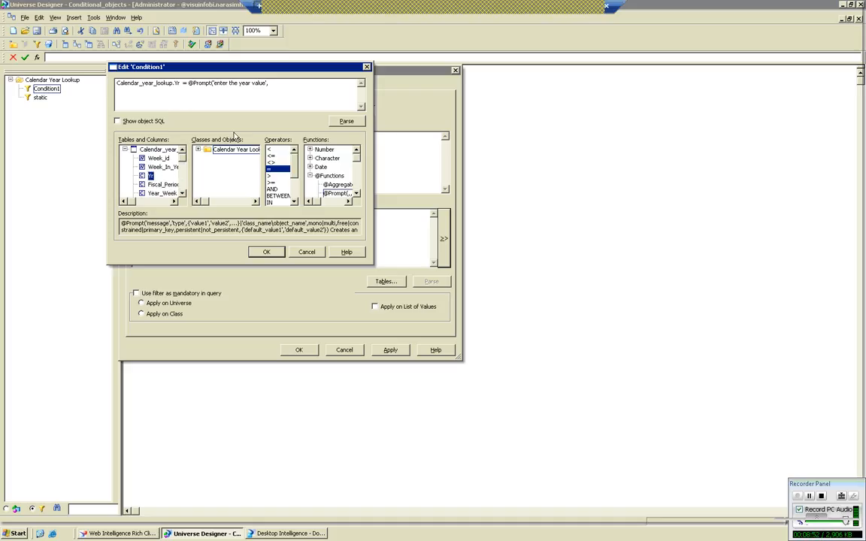
left_click(288, 91)
type("'a',,")
key("BackSpace")
Review the lov definition and its two methods in the Notepad notes, highlighting the hard code method, and return to Universe Designer.
left_click(587, 9)
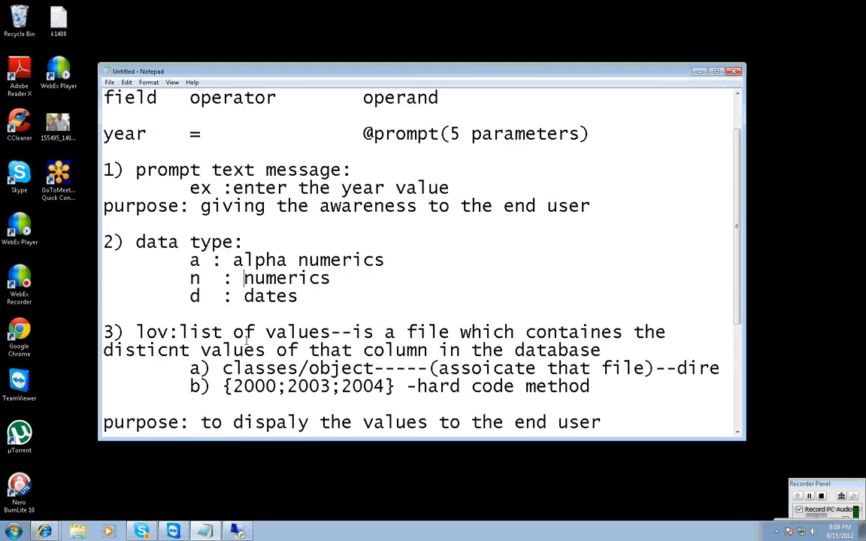
scroll(246, 339, "down", 1)
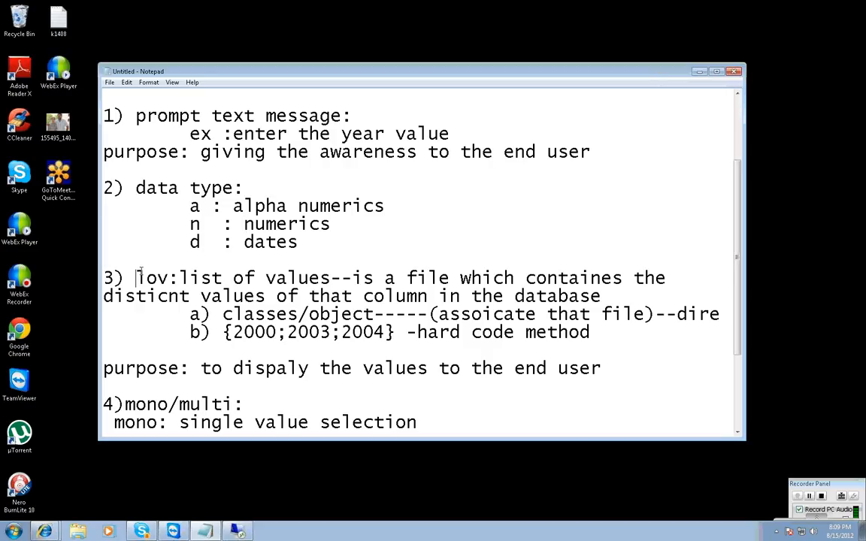
left_click_drag(136, 278, 602, 298)
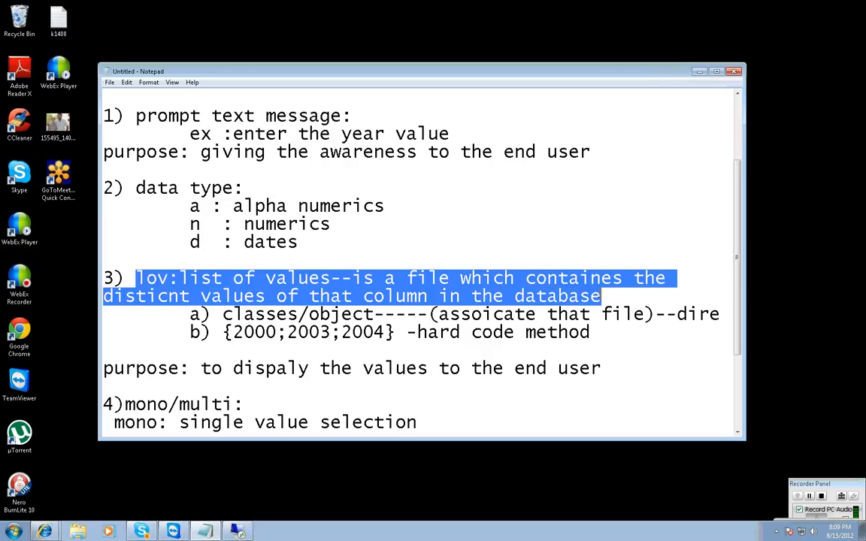
left_click(601, 340)
left_click_drag(601, 340, 180, 314)
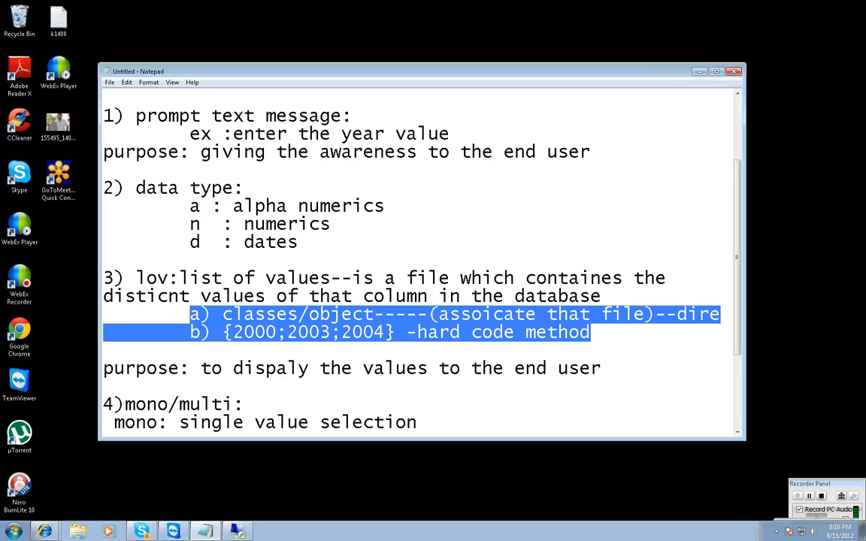
left_click(265, 351)
left_click_drag(224, 333, 595, 344)
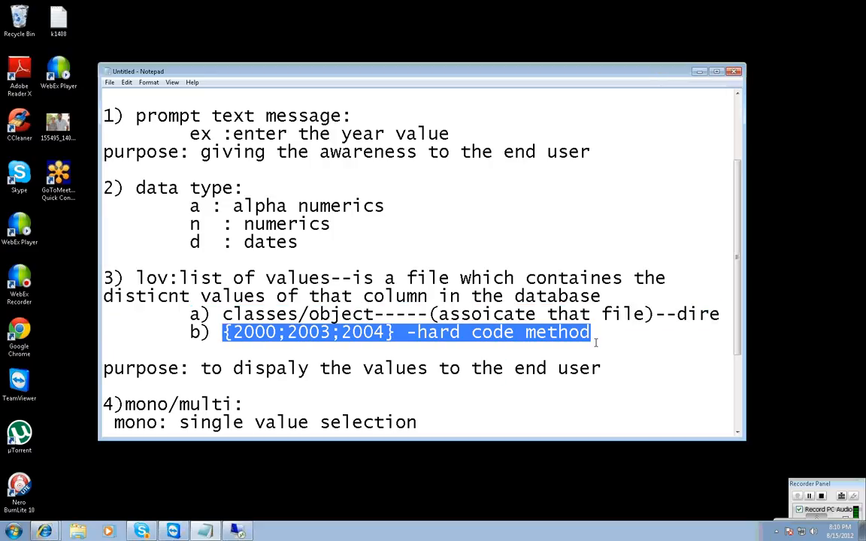
left_click(245, 529)
left_click(298, 103)
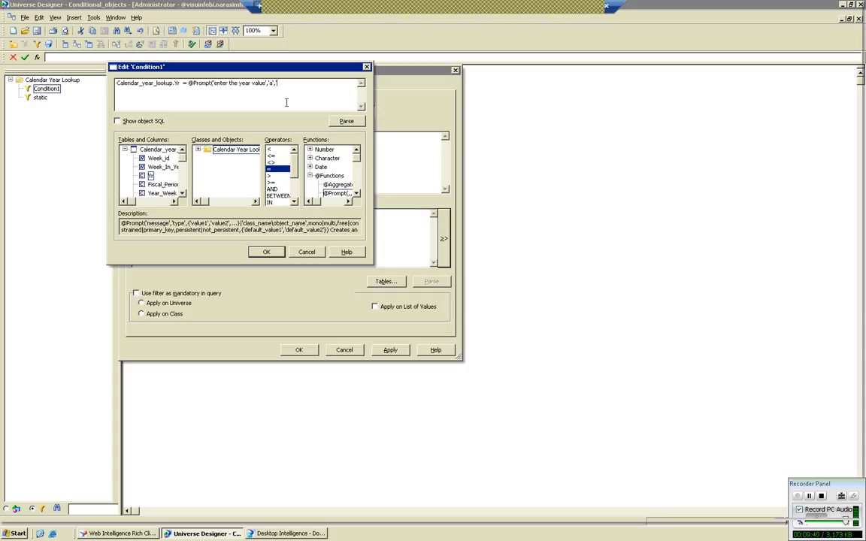
type("{1999;")
key("BackSpace")
key("BackSpace")
key("BackSpace")
key("BackSpace")
key("BackSpace")
key("BackSpace")
left_click(218, 150)
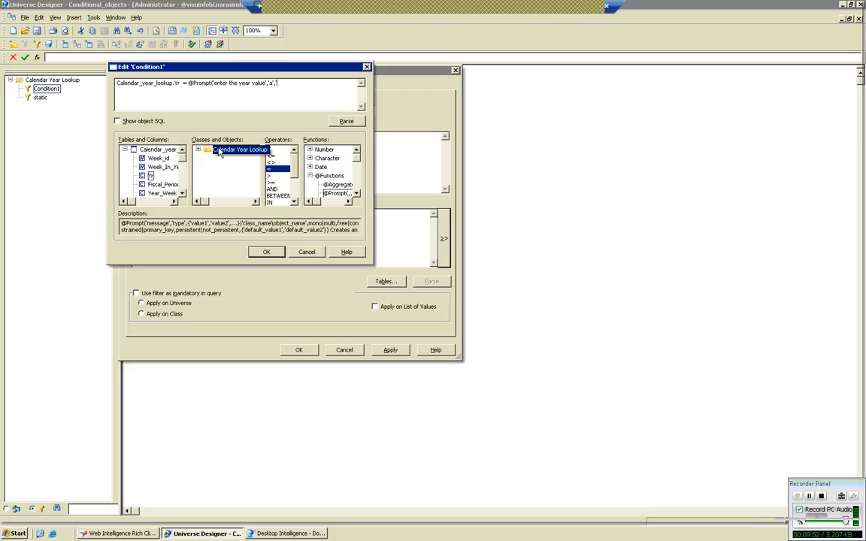
left_click(199, 150)
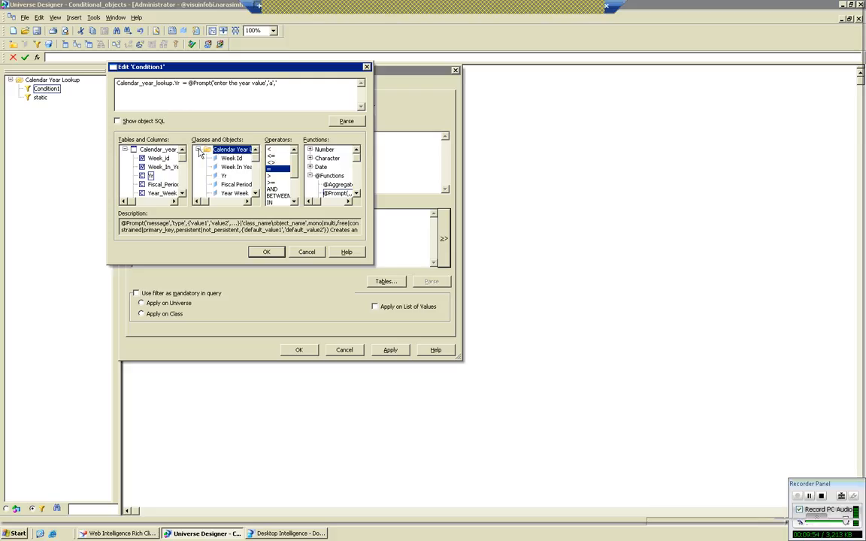
left_click(224, 176)
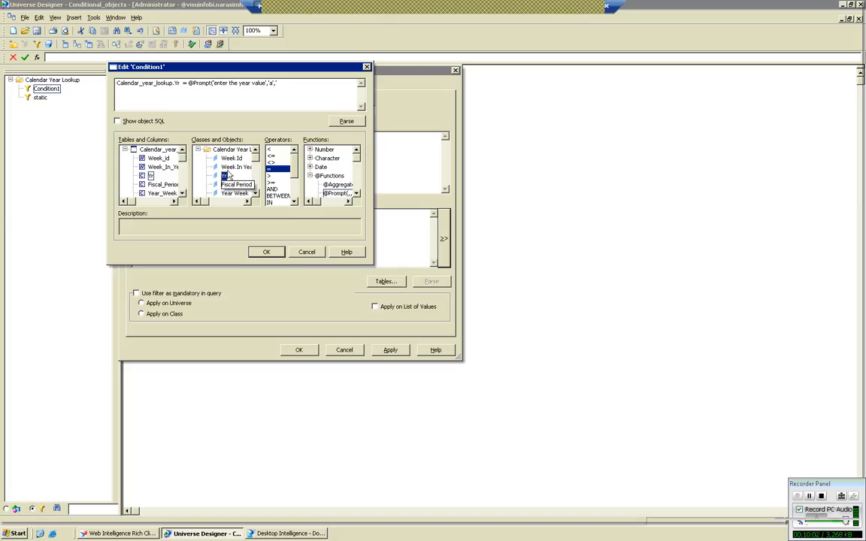
double_click(224, 176)
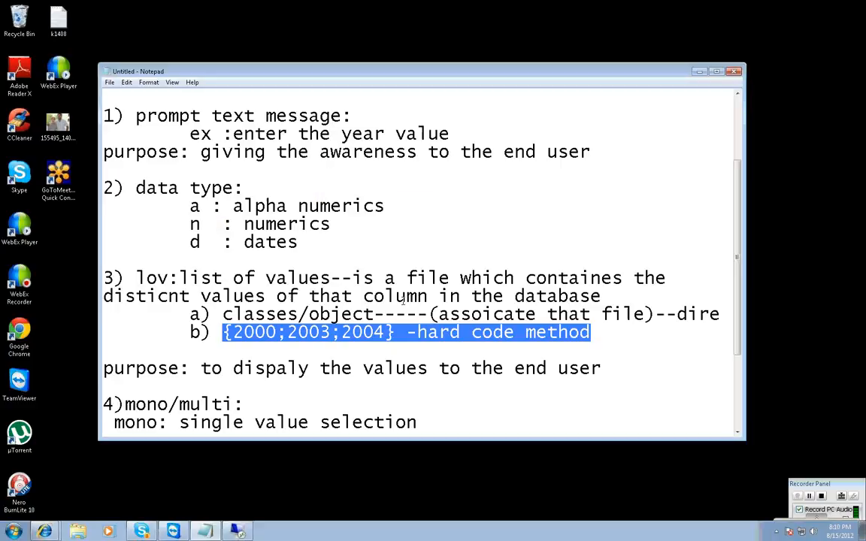
left_click(323, 346)
scroll(323, 338, "down", 3)
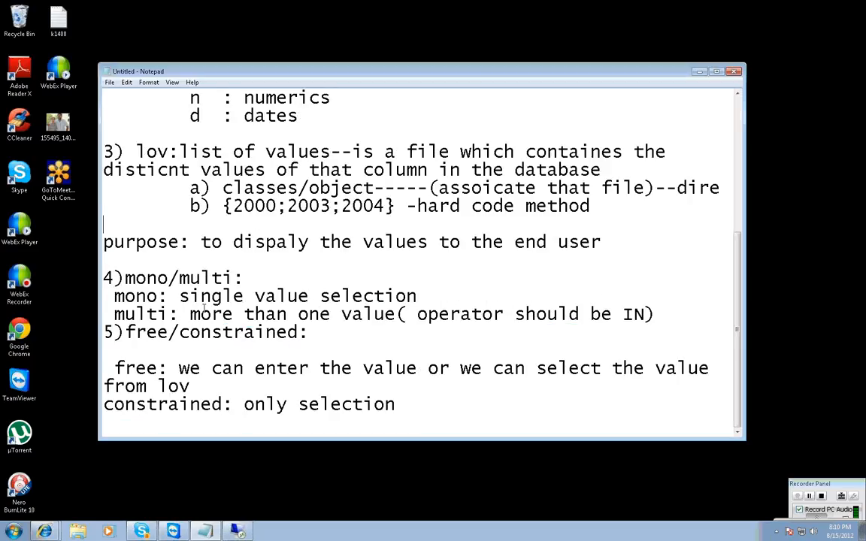
left_click(233, 526)
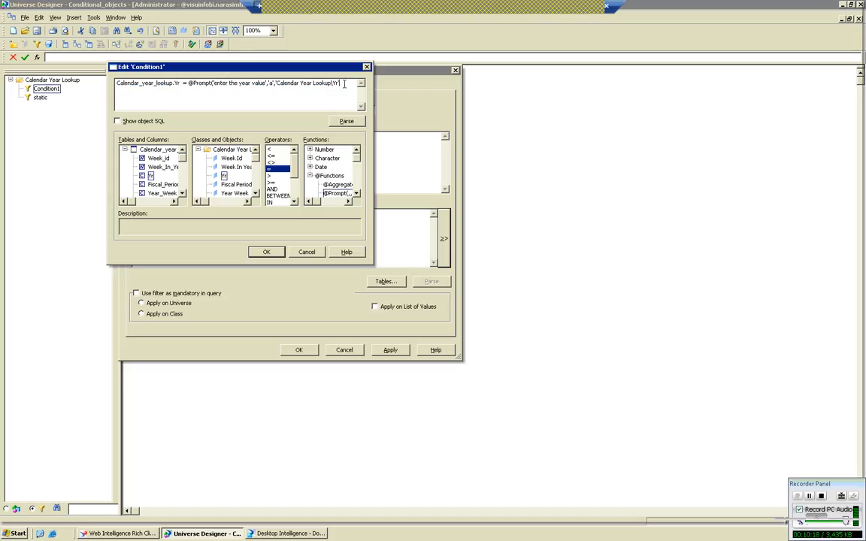
type(",")
type("'mono")
key("BackSpace")
key("BackSpace")
key("BackSpace")
key("BackSpace")
key("BackSpace")
type("mono,,")
key("BackSpace")
type("free")
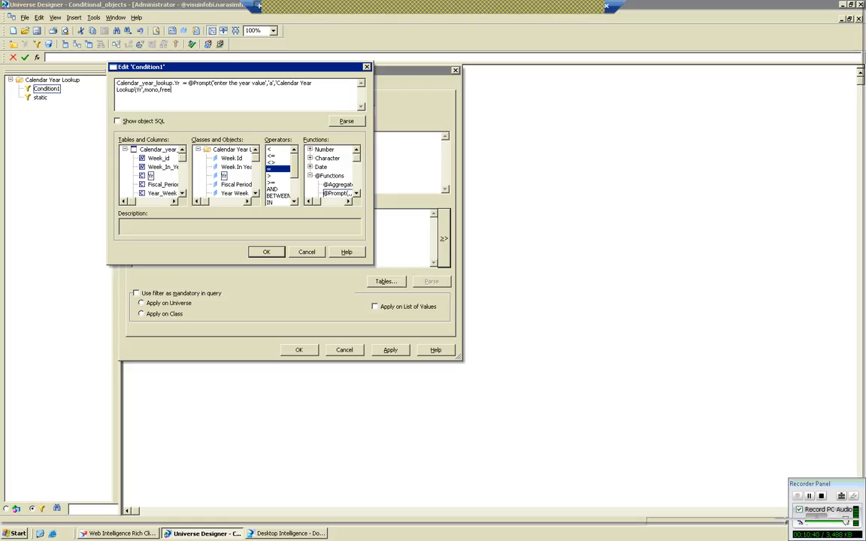
type(")")
Parse the condition expression, accept it, and apply the properties of the condition named dynamic.
left_click(348, 122)
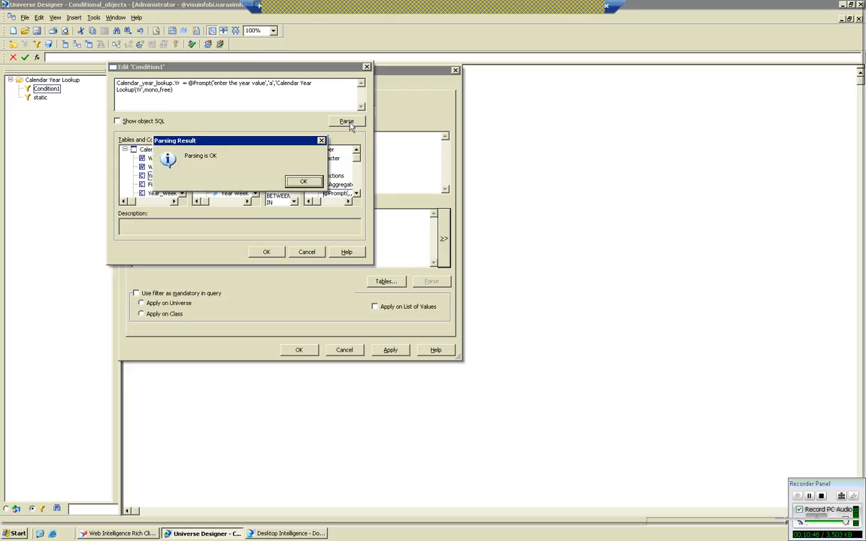
left_click(303, 182)
left_click(269, 254)
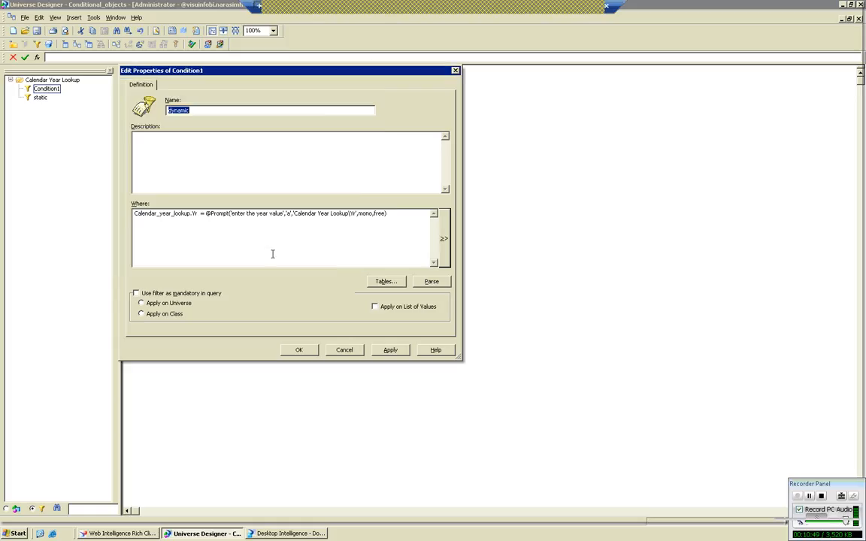
left_click(390, 351)
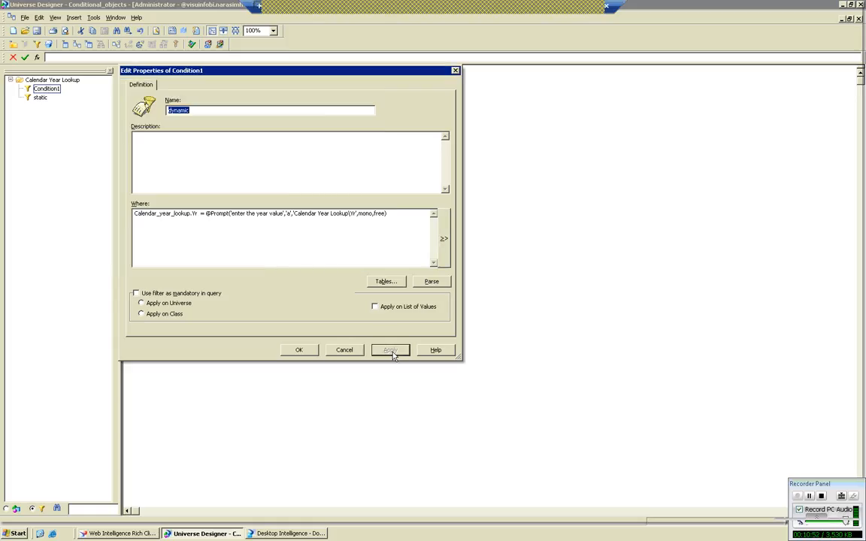
left_click(299, 350)
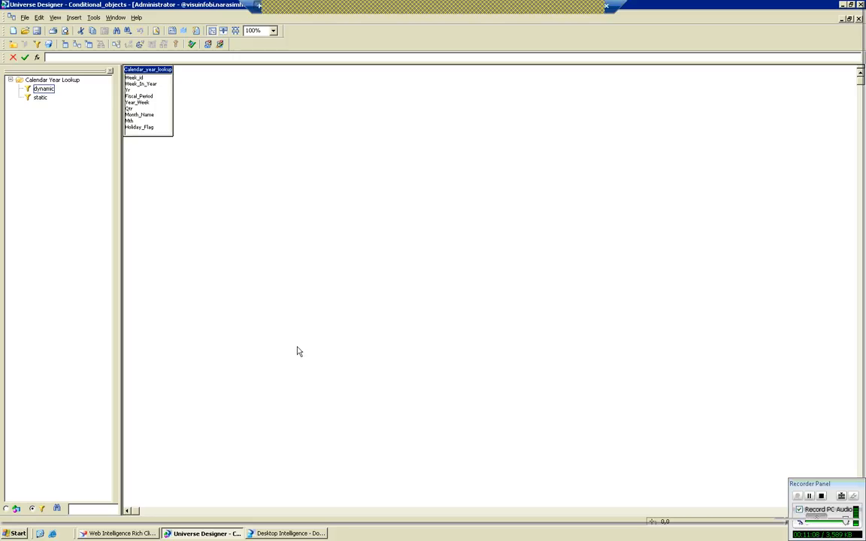
Switch to Desktop Intelligence and refresh the list of available universes.
left_click(275, 534)
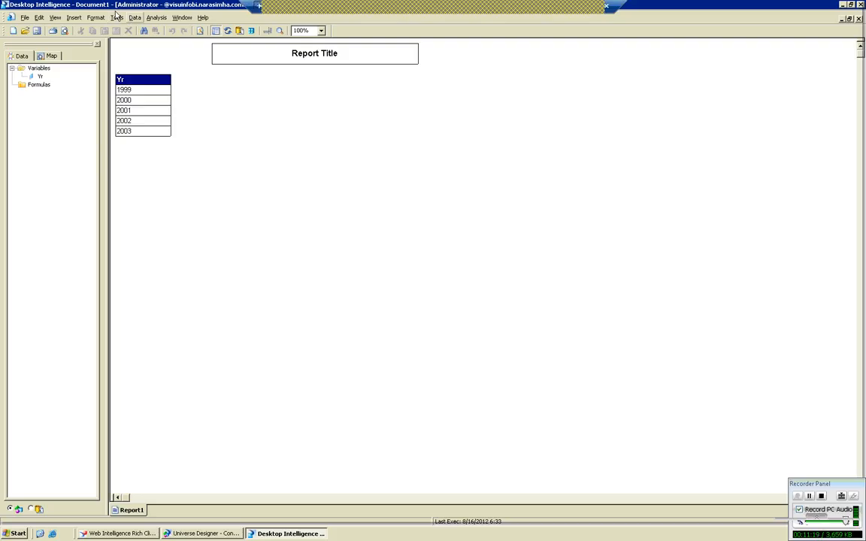
left_click(117, 18)
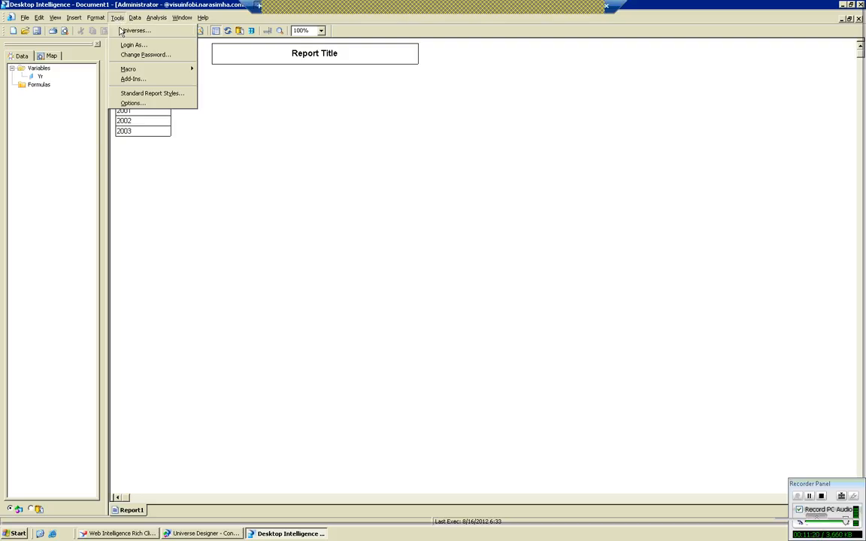
left_click(135, 30)
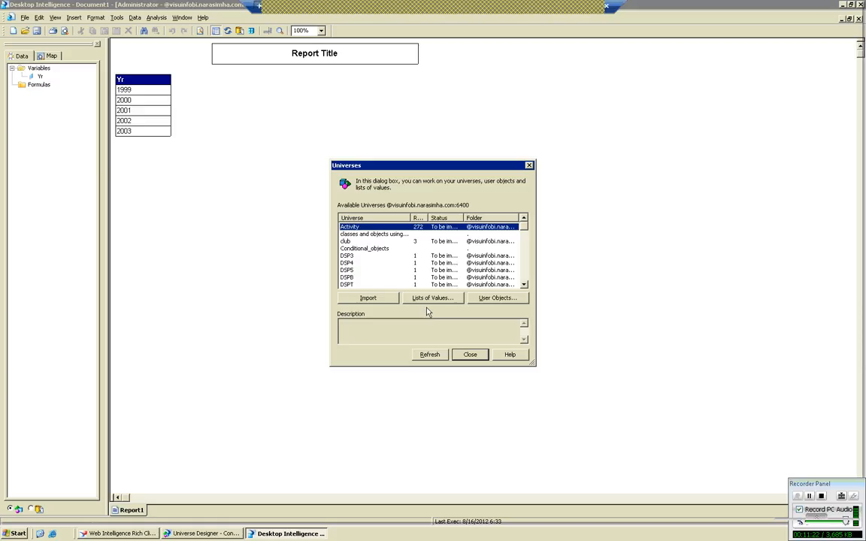
left_click(428, 355)
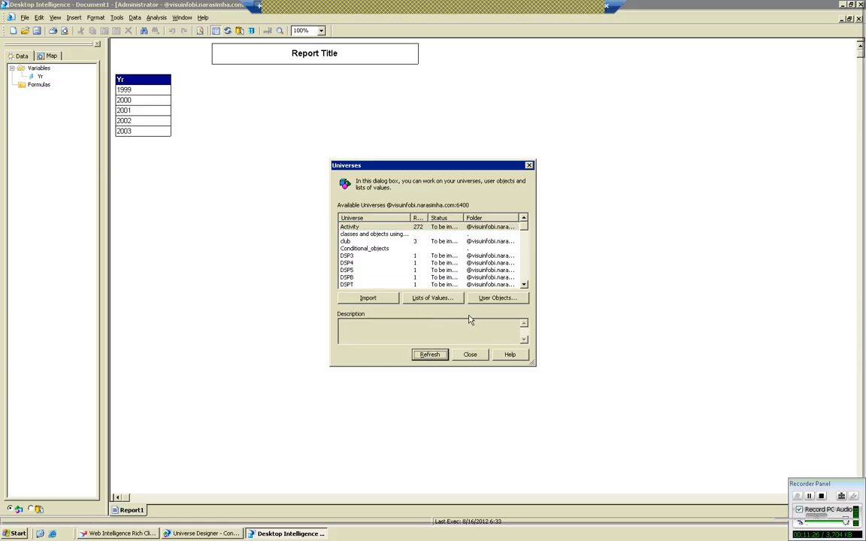
left_click(473, 354)
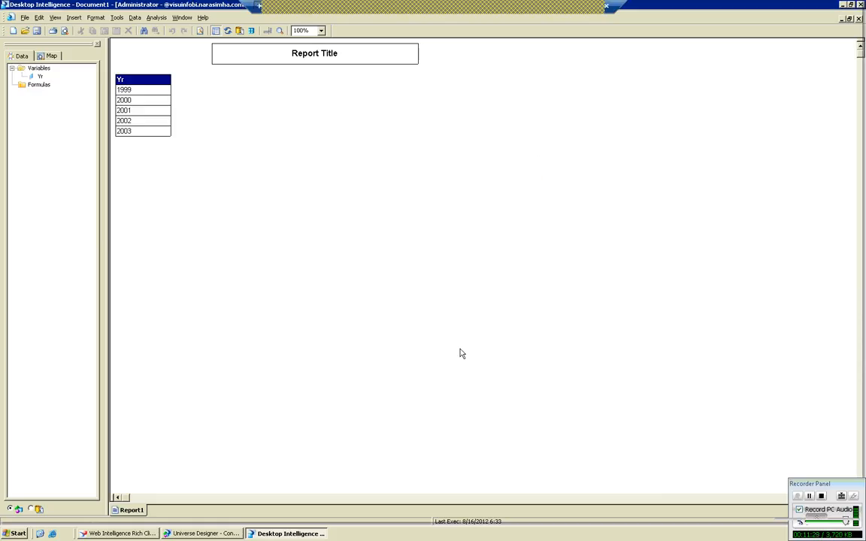
Edit the report's data provider and add the predefined condition 'dynamic' from Calendar Year Lookup to the query conditions.
left_click(134, 17)
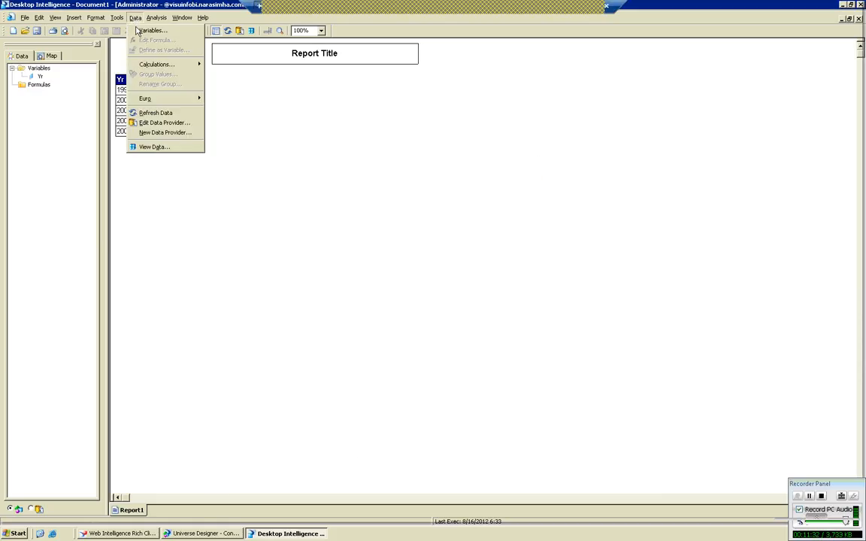
left_click(152, 124)
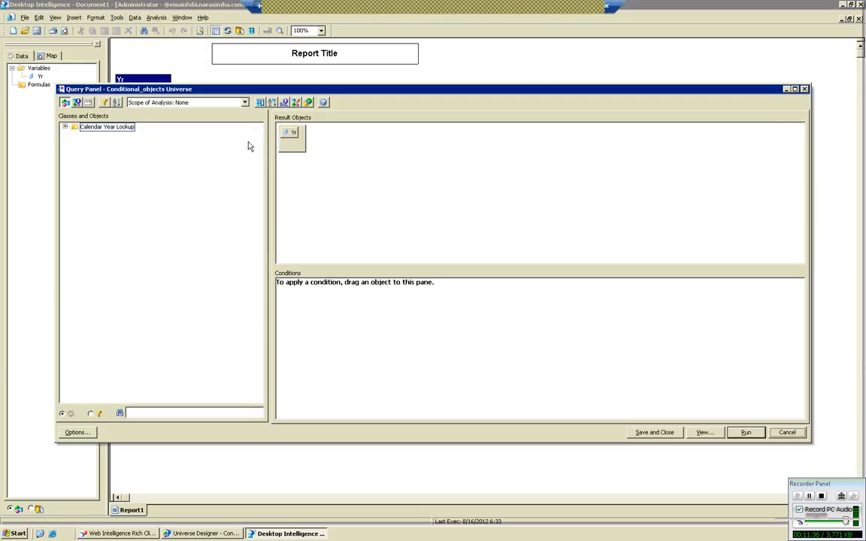
left_click(64, 127)
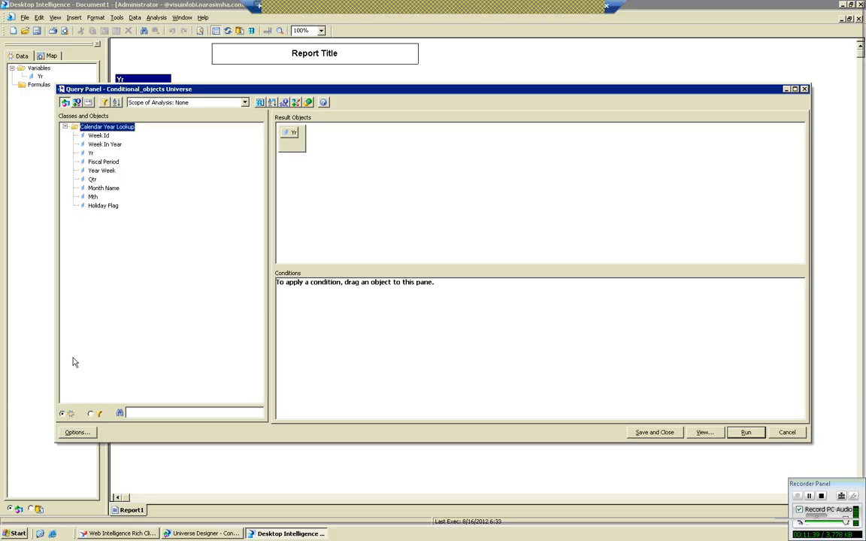
left_click(91, 414)
left_click(65, 127)
left_click(96, 136)
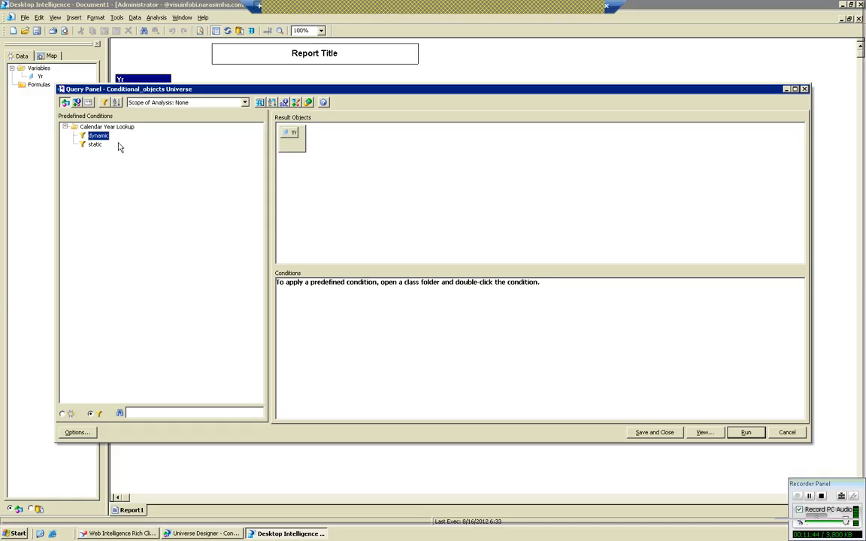
double_click(98, 137)
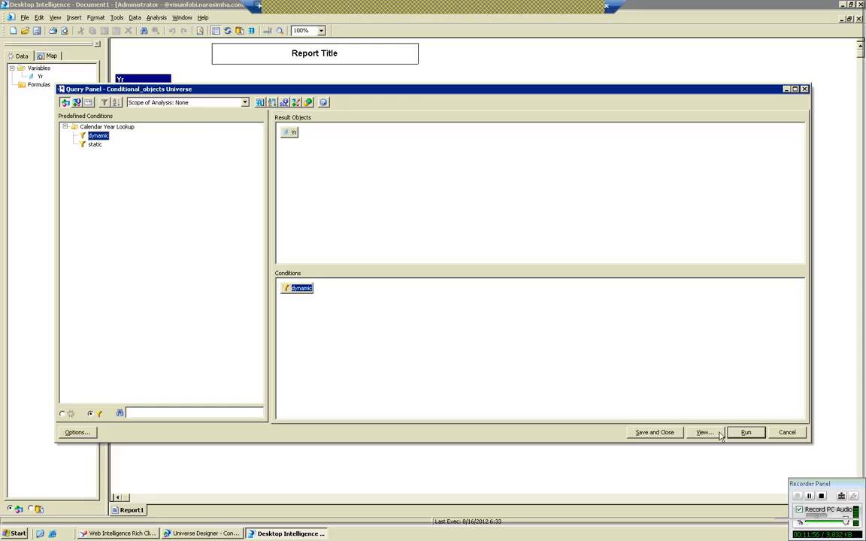
Run the query and enter 2000 as the year value in the prompt.
left_click(758, 433)
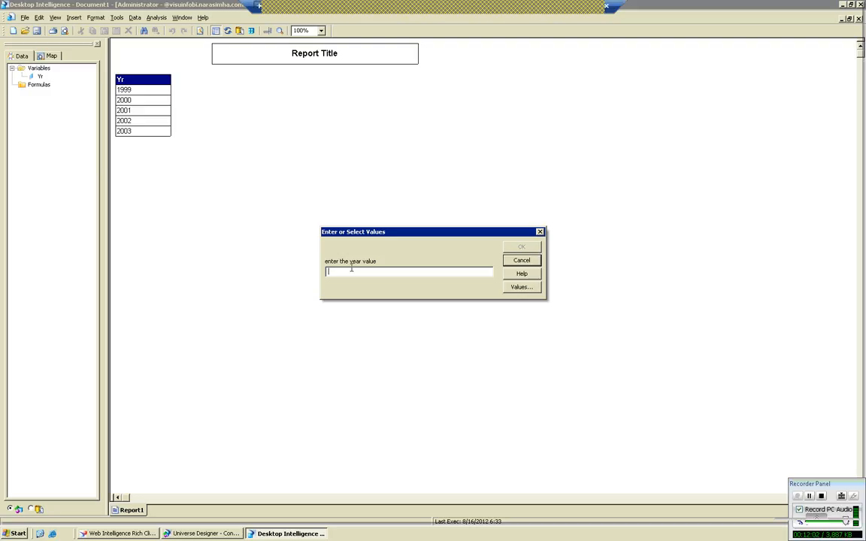
type("2000")
Compare the year prompt in Desktop Intelligence with the prompt text, data type and lov notes in Notepad.
left_click(581, 6)
scroll(317, 264, "up", 5)
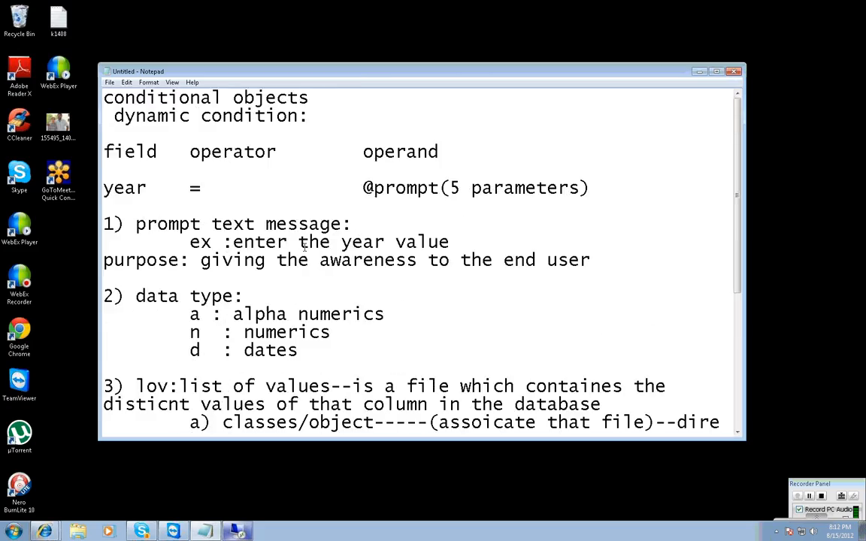
left_click(237, 531)
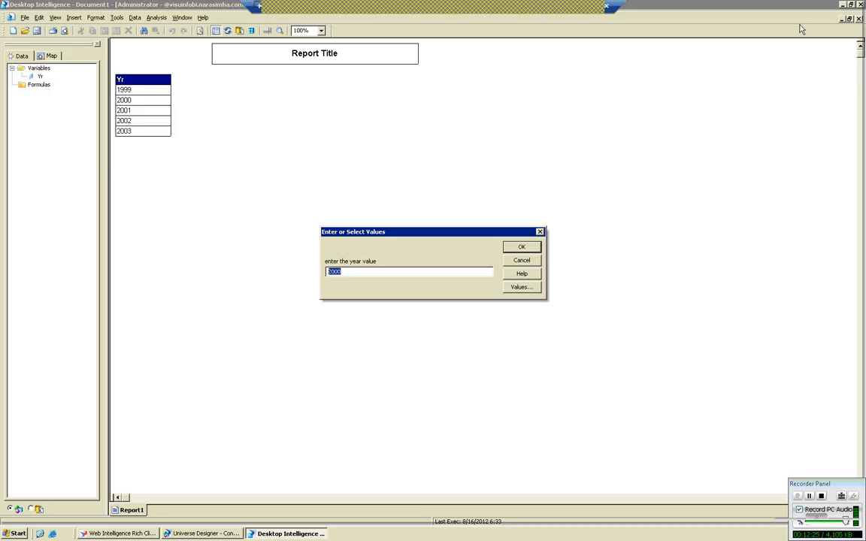
left_click(581, 6)
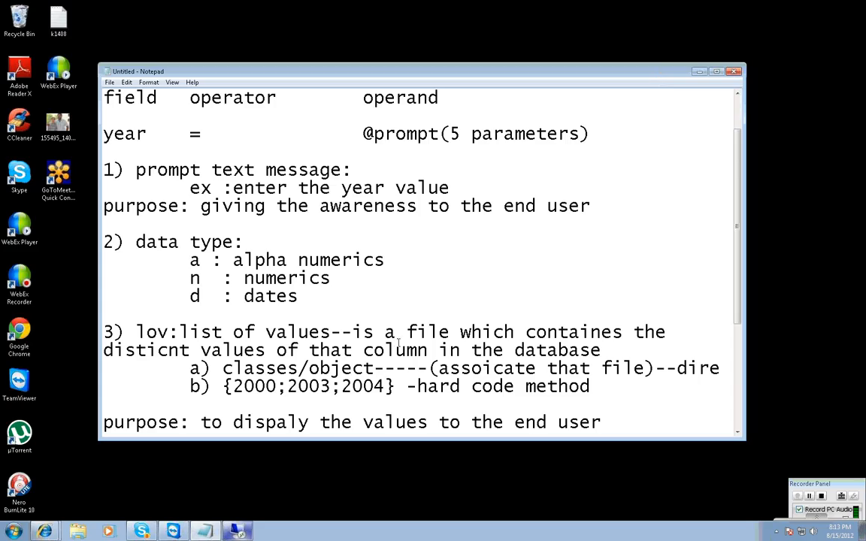
left_click(244, 527)
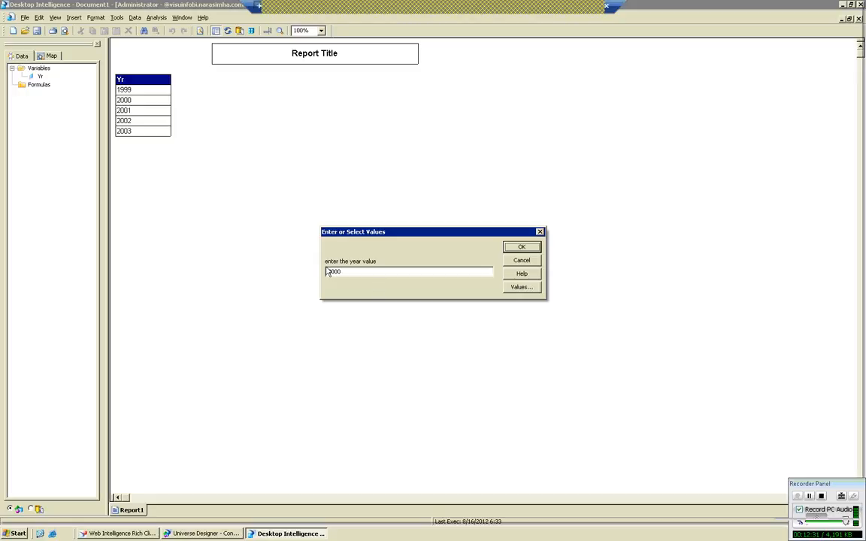
Display the Yr list of values beside the prompt, accept 2000 from it, and run the report for that year.
double_click(356, 272)
left_click(526, 290)
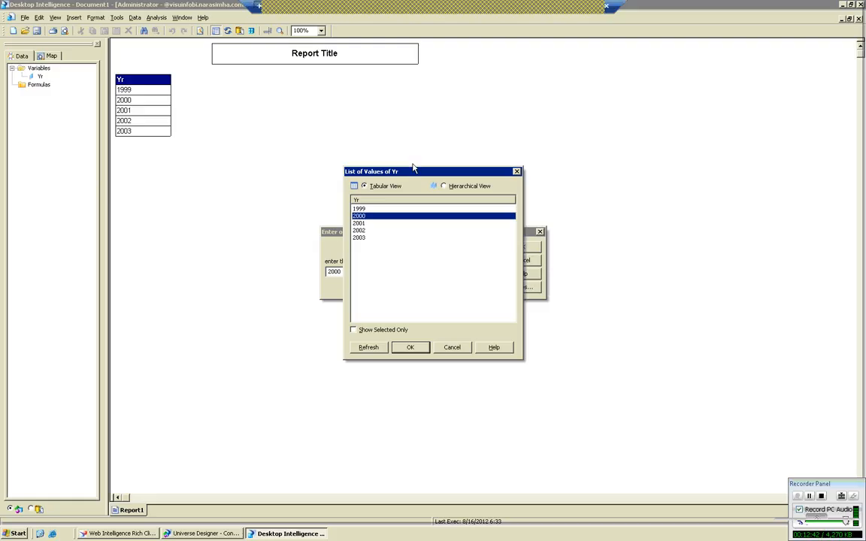
left_click_drag(413, 172, 617, 130)
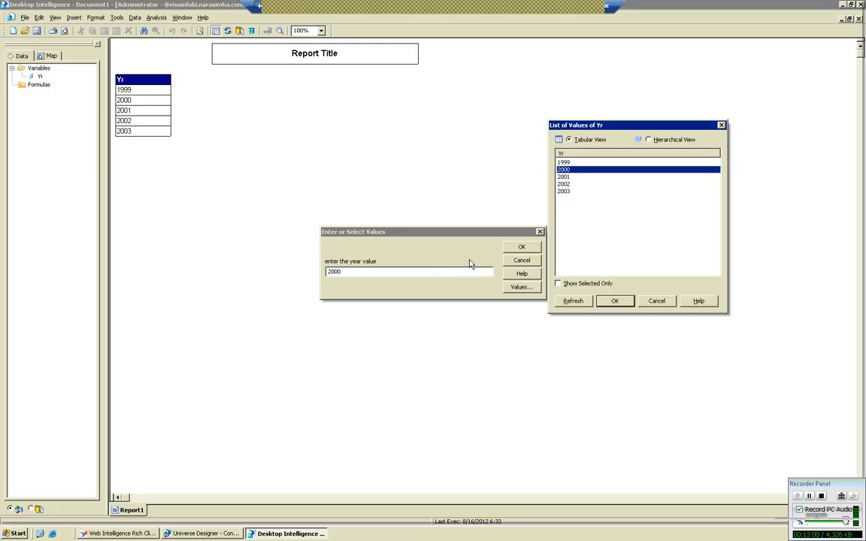
left_click(613, 301)
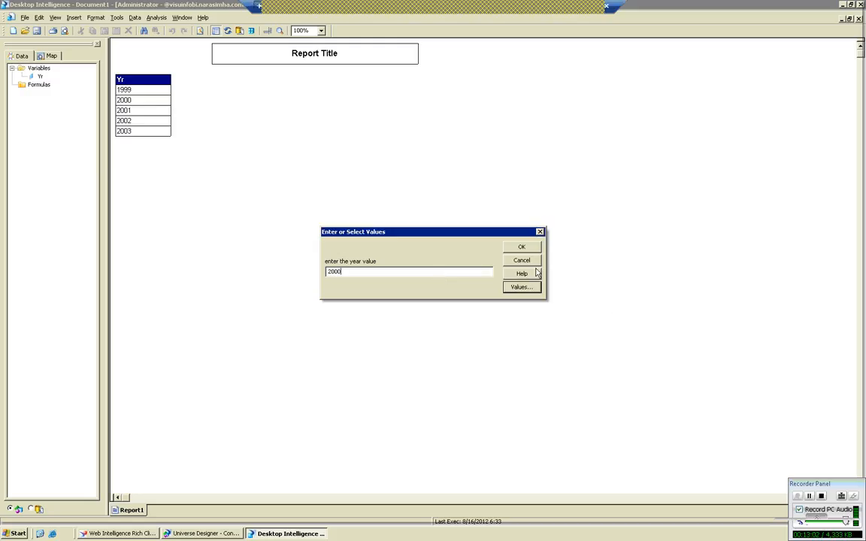
left_click(517, 247)
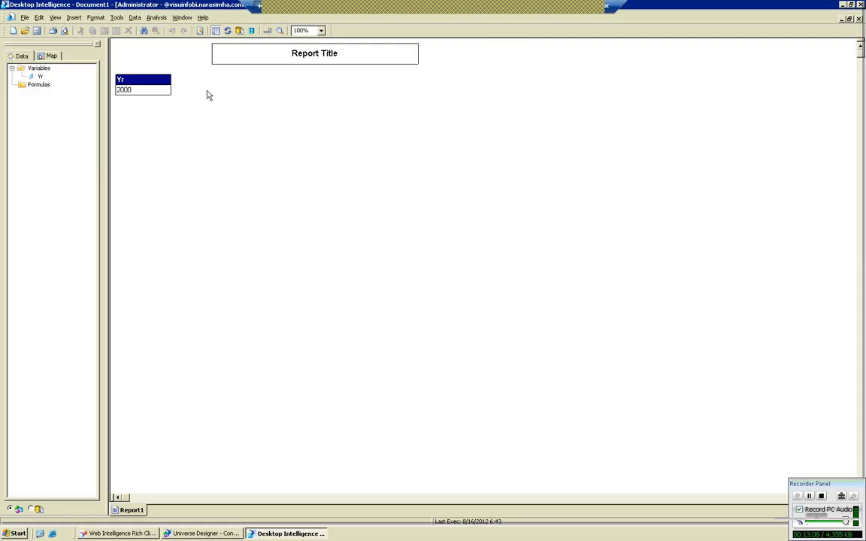
Refresh the report data with 2012 as the year value and dismiss the resulting message.
left_click(228, 32)
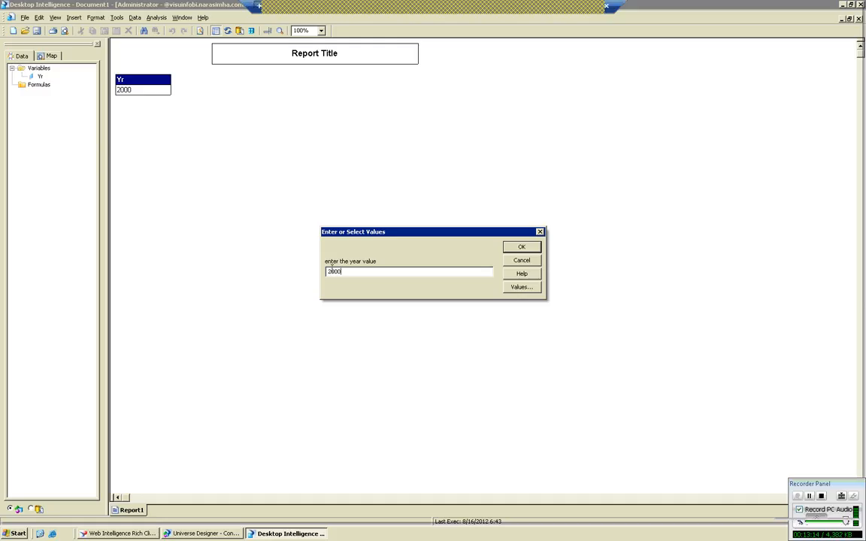
key("BackSpace")
key("BackSpace")
type("02")
key("BackSpace")
key("BackSpace")
type("12")
left_click(520, 248)
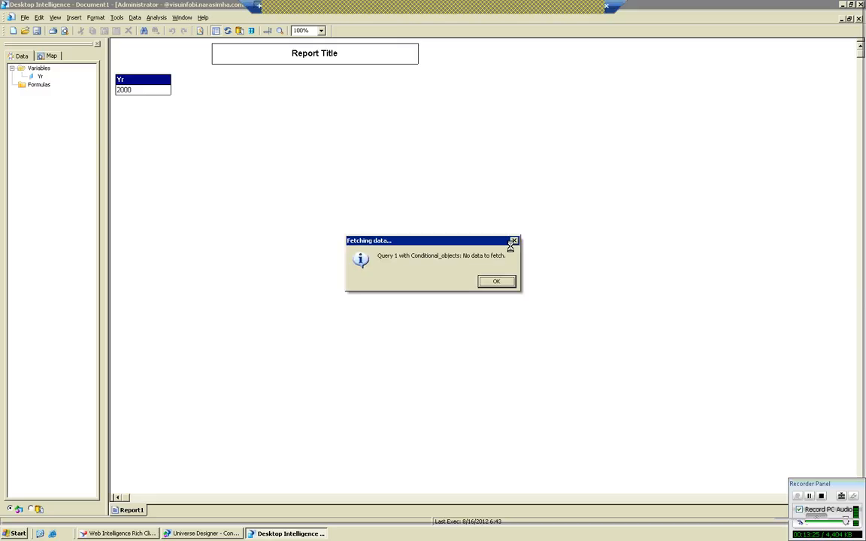
left_click(499, 281)
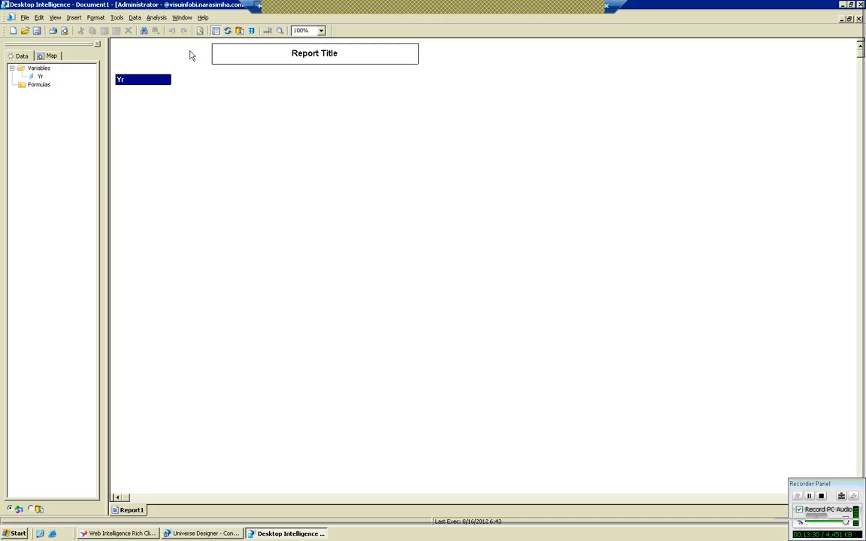
Refresh the report data again with 2003 as the year value.
left_click(228, 32)
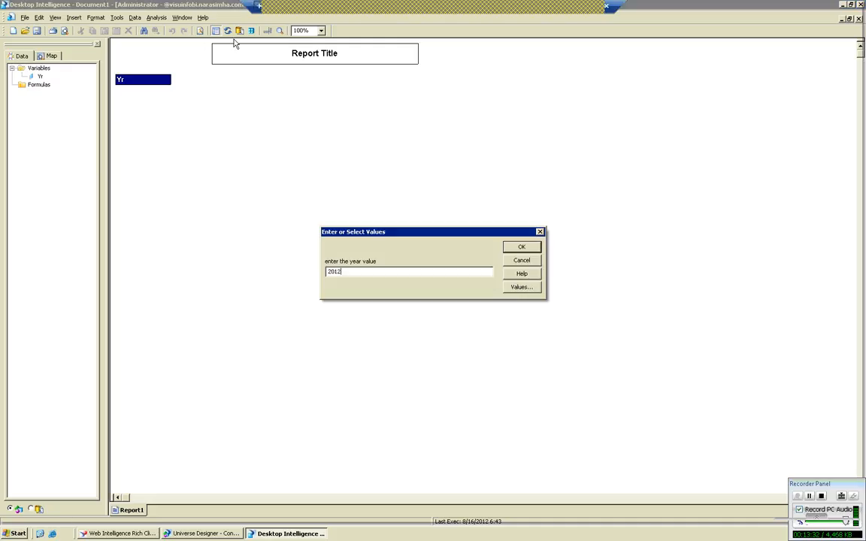
key("BackSpace")
key("BackSpace")
type("03")
left_click(519, 247)
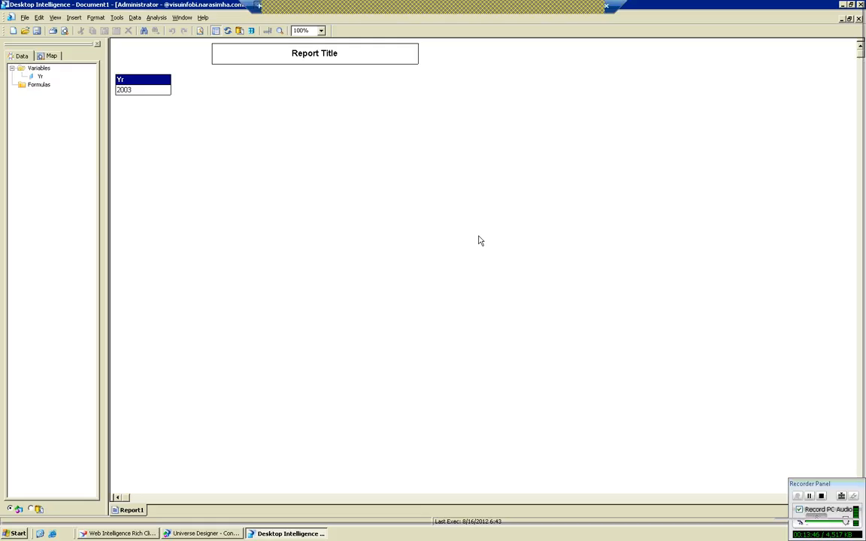
Start a report data refresh and browse the Yr list of values, selecting single years from 2003 to 1999 and 2000.
left_click(227, 31)
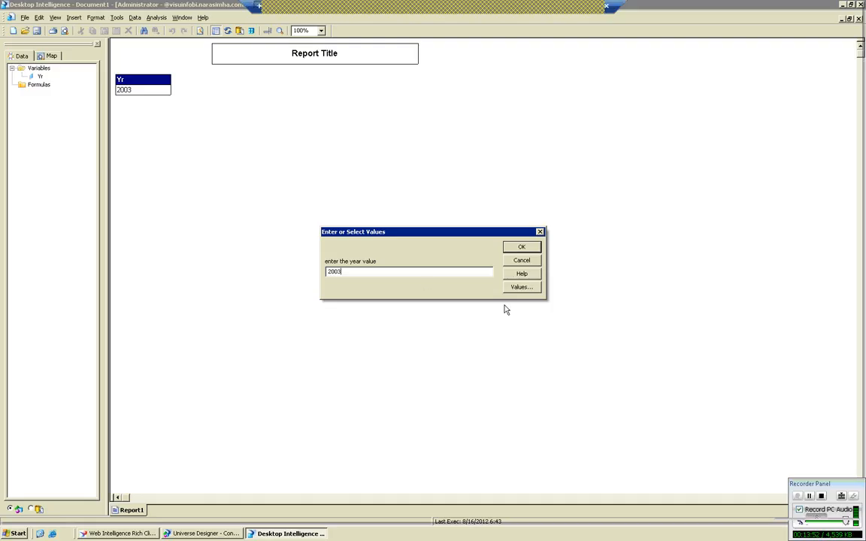
left_click(520, 287)
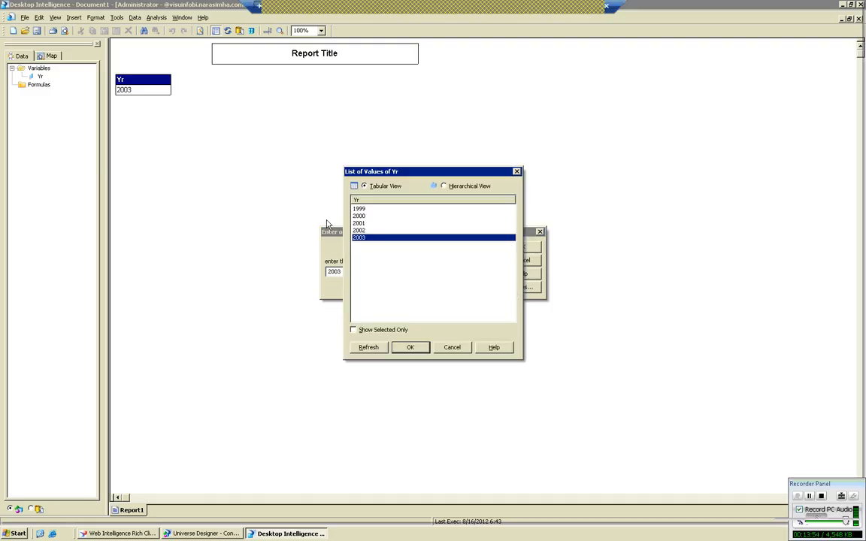
left_click(407, 232)
key("Up")
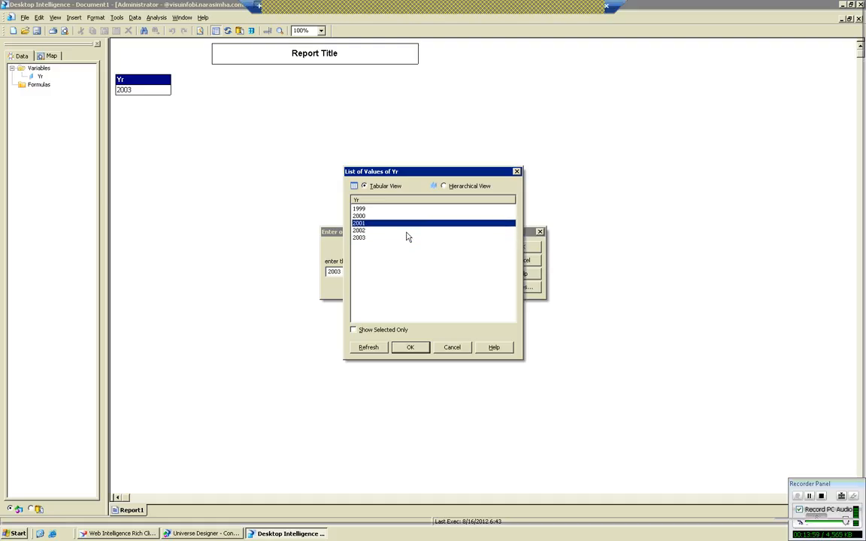
key("Up")
key("Up")
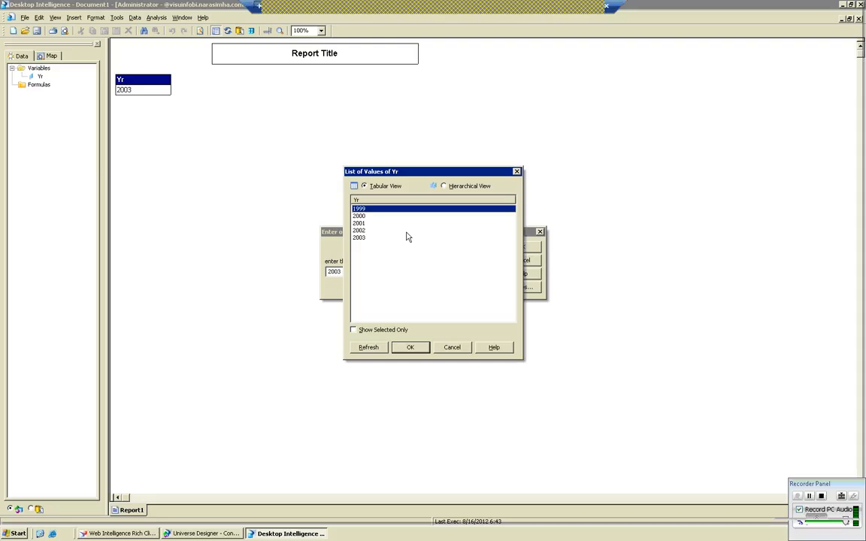
key("Down")
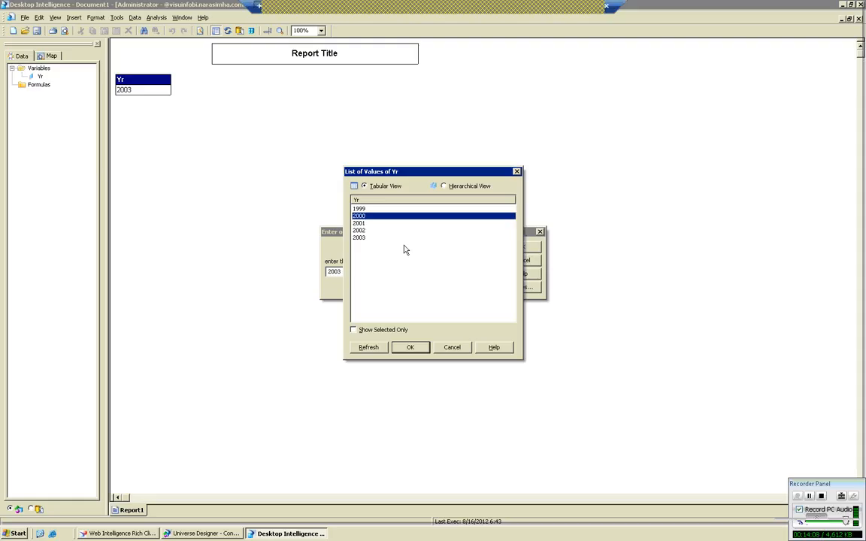
left_click(213, 534)
left_click(44, 90)
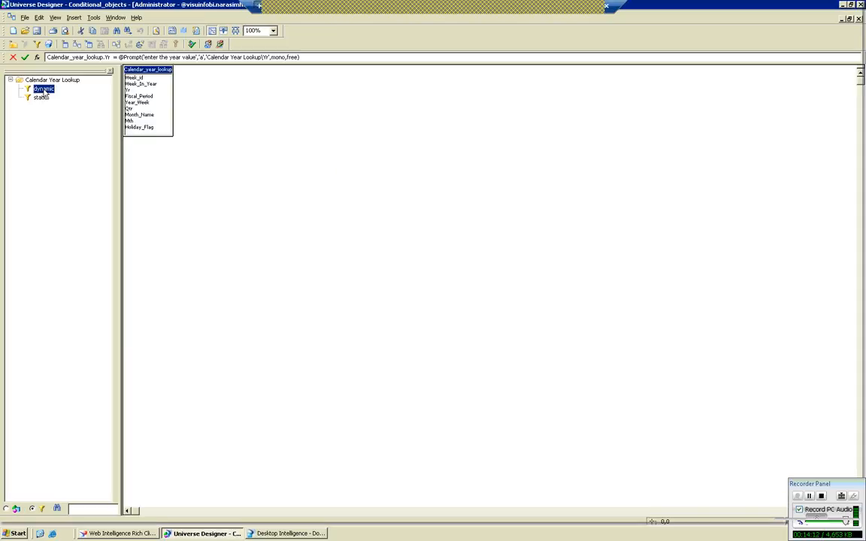
double_click(44, 90)
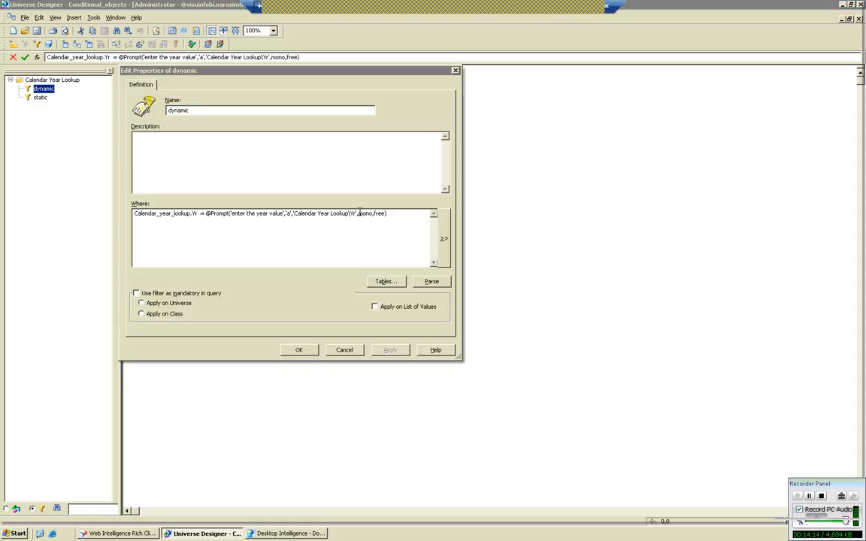
left_click_drag(360, 213, 375, 213)
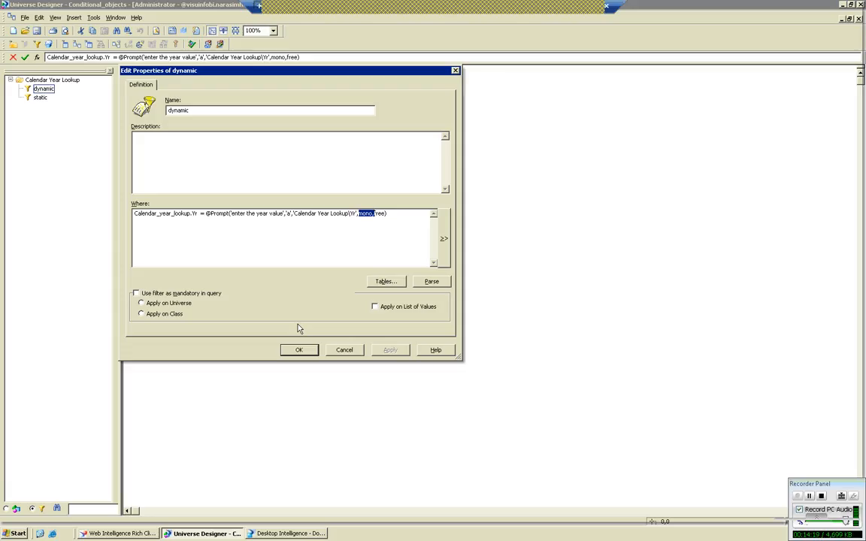
left_click(369, 214)
key("BackSpace")
key("Delete")
key("BackSpace")
type("ulti")
left_click(203, 214)
key("BackSpace")
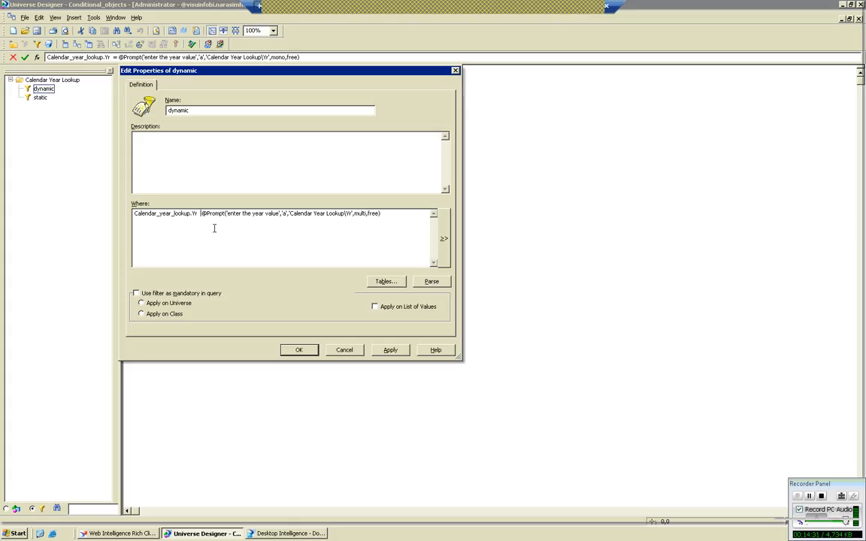
type("IN")
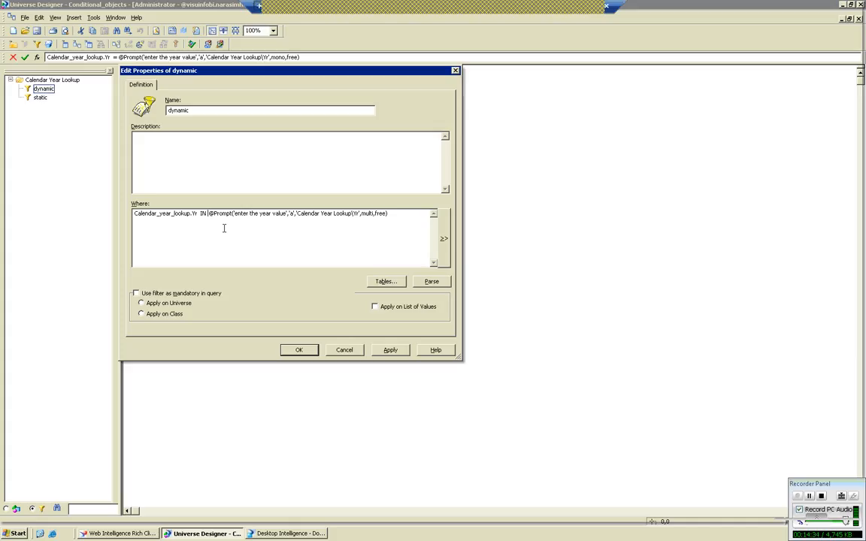
left_click(377, 351)
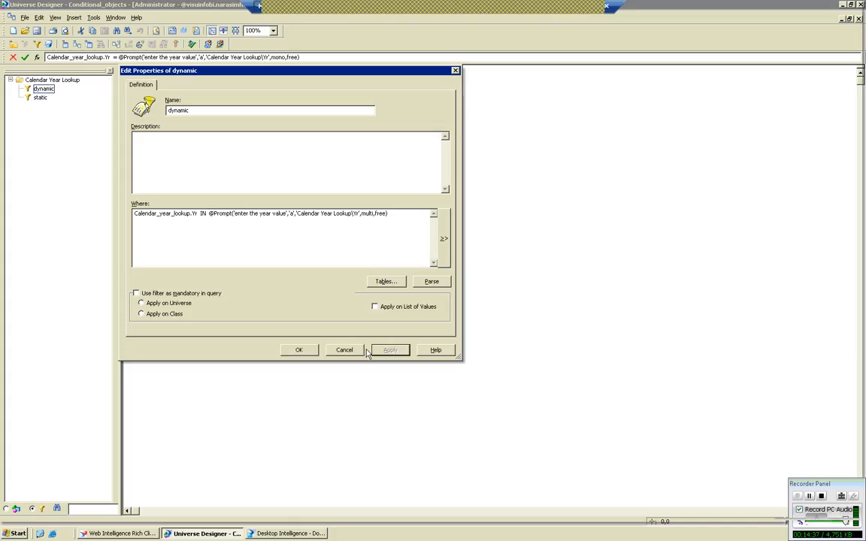
left_click(302, 351)
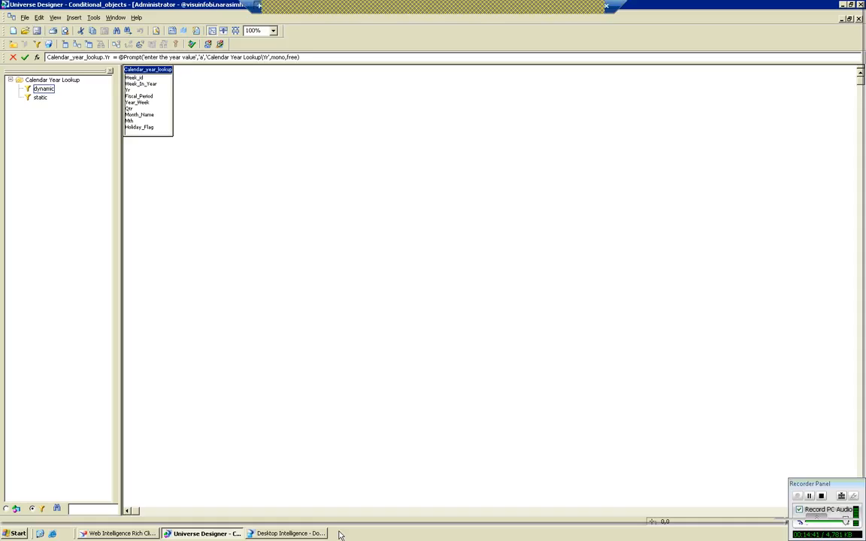
Return to Desktop Intelligence, cancel the Yr list of values, and run the report for 2003.
left_click(308, 534)
left_click(452, 347)
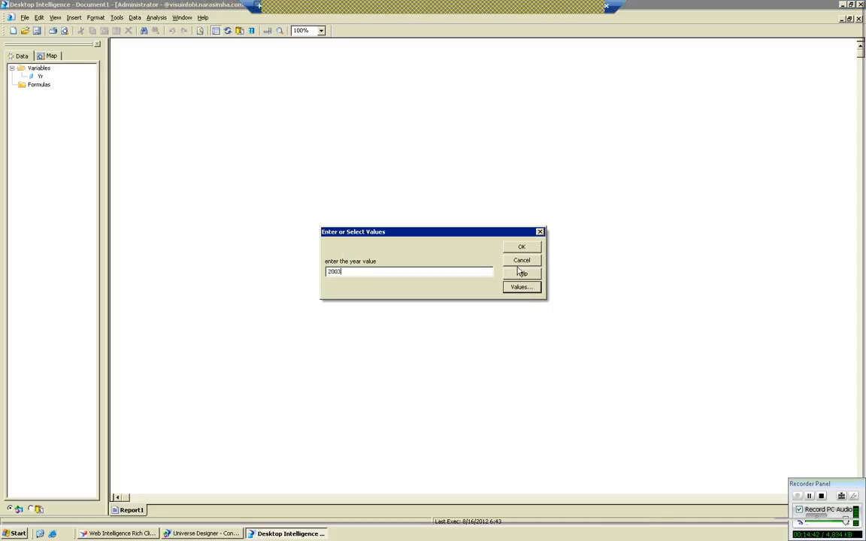
left_click(517, 246)
Refresh the list of available universes in Desktop Intelligence and close the Universes dialog.
left_click(116, 17)
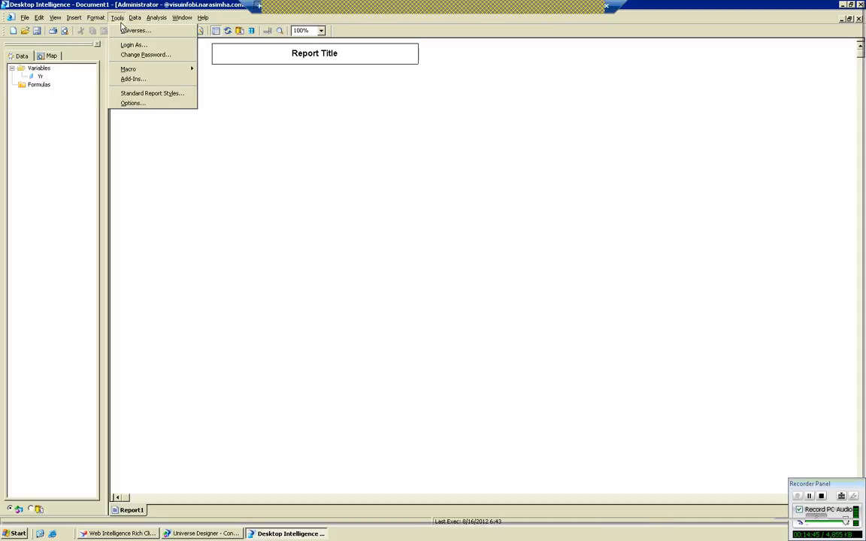
left_click(139, 78)
key("Escape")
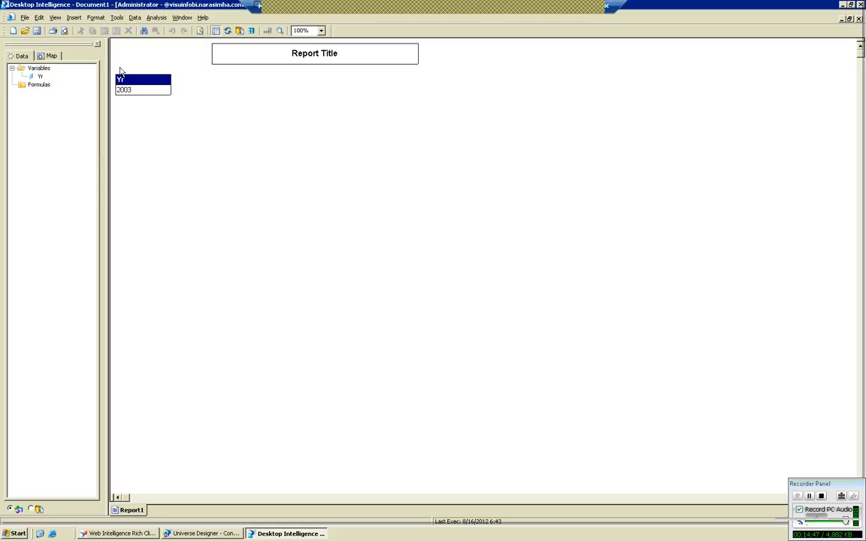
left_click(119, 18)
left_click(129, 30)
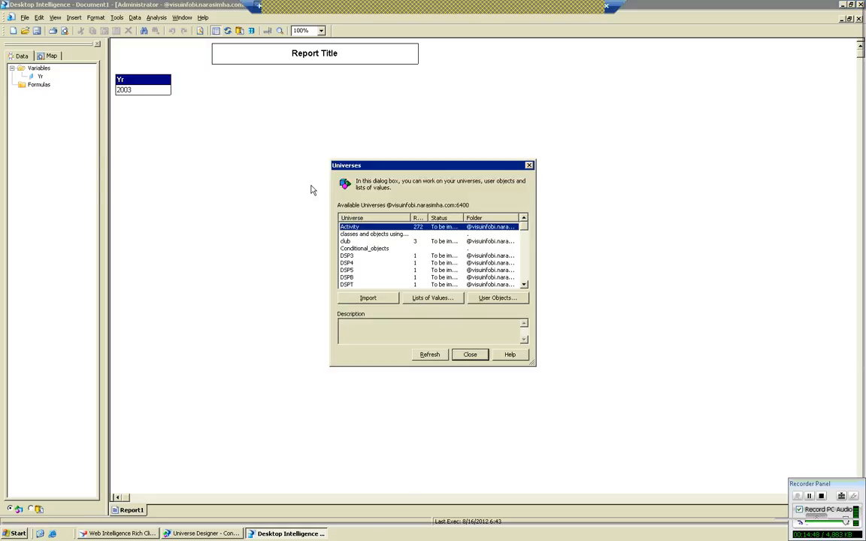
left_click(432, 355)
left_click(468, 355)
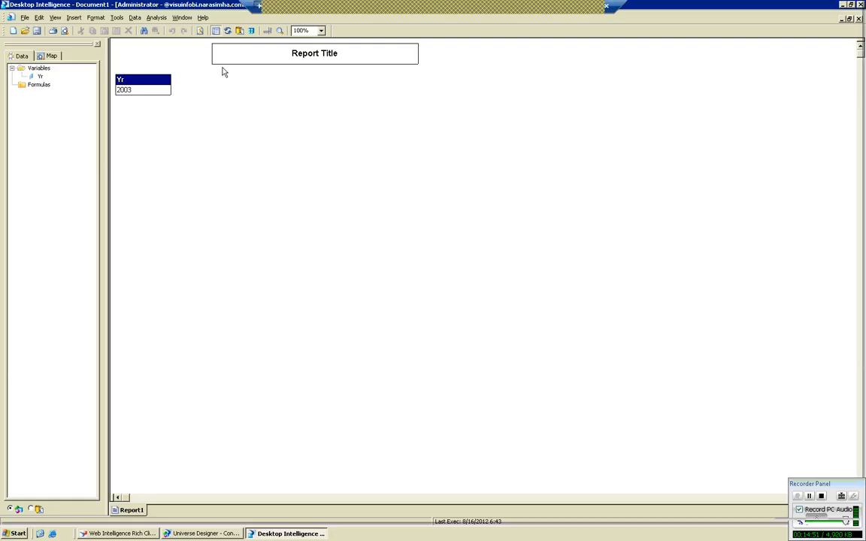
Refresh the report data with 1999, 2001 and 2003 selected together from the Yr list of values.
left_click(227, 32)
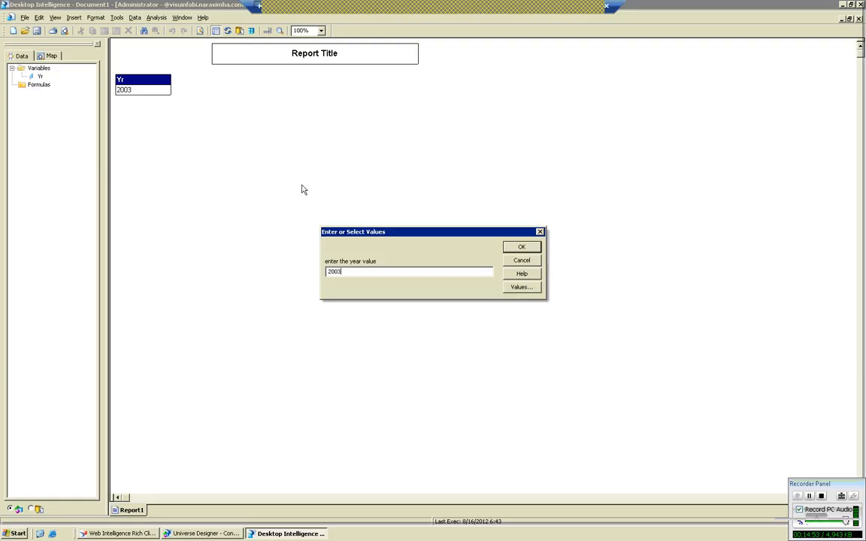
left_click(521, 287)
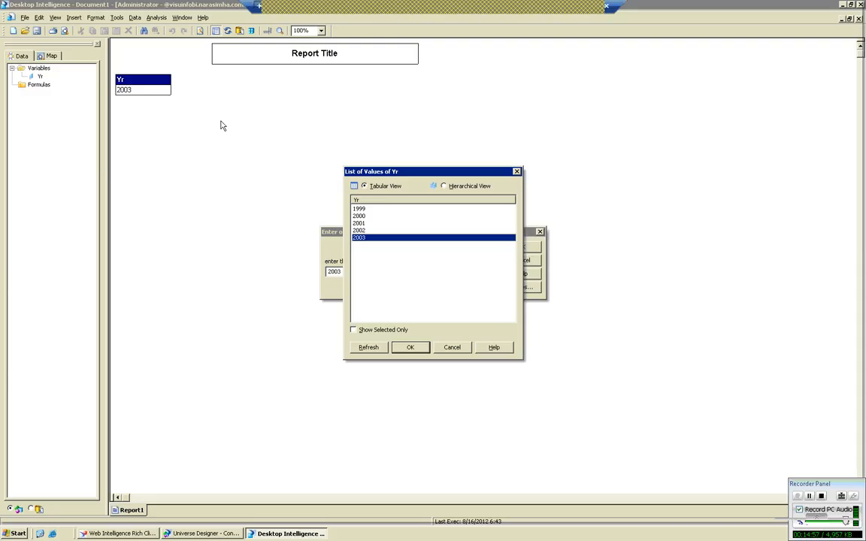
key("ctrl+Up")
key("ctrl+Up")
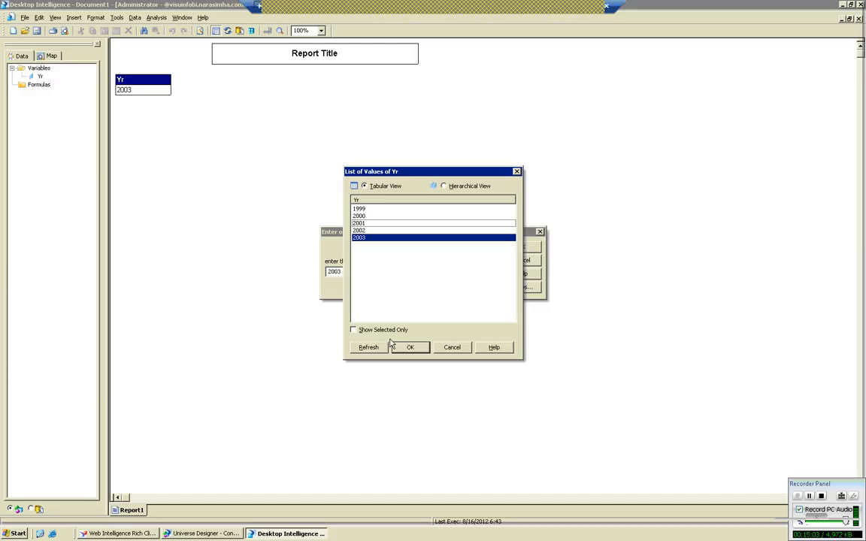
left_click(363, 231)
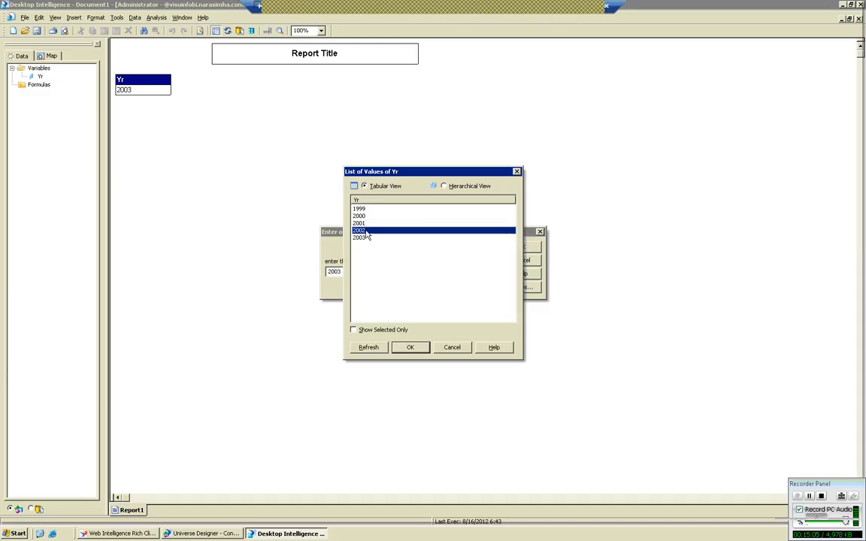
left_click(363, 224)
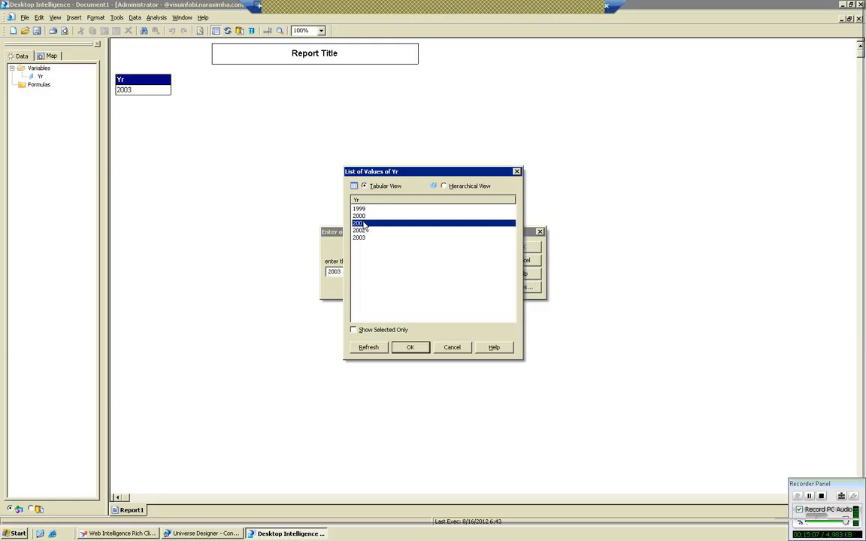
key("ctrl+Down")
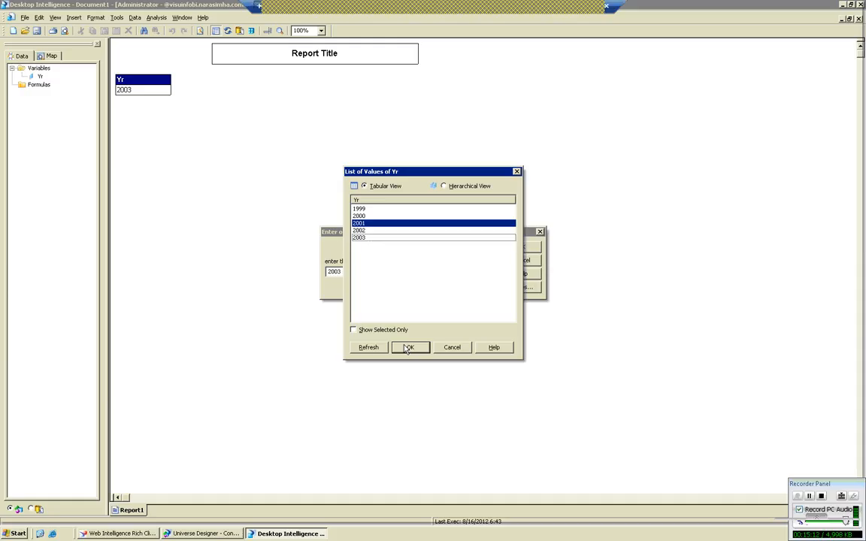
left_click(373, 210)
left_click(368, 224, "ctrl")
left_click(367, 237, "ctrl")
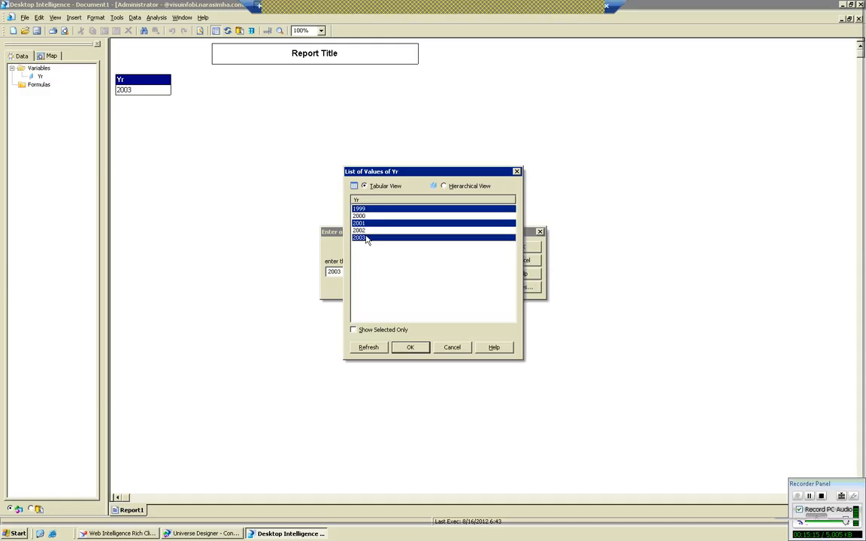
left_click(410, 348)
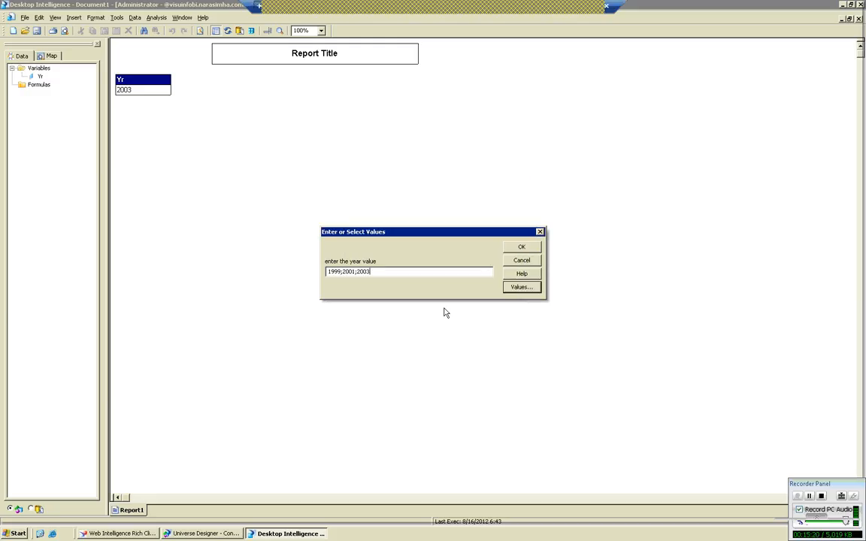
left_click(521, 247)
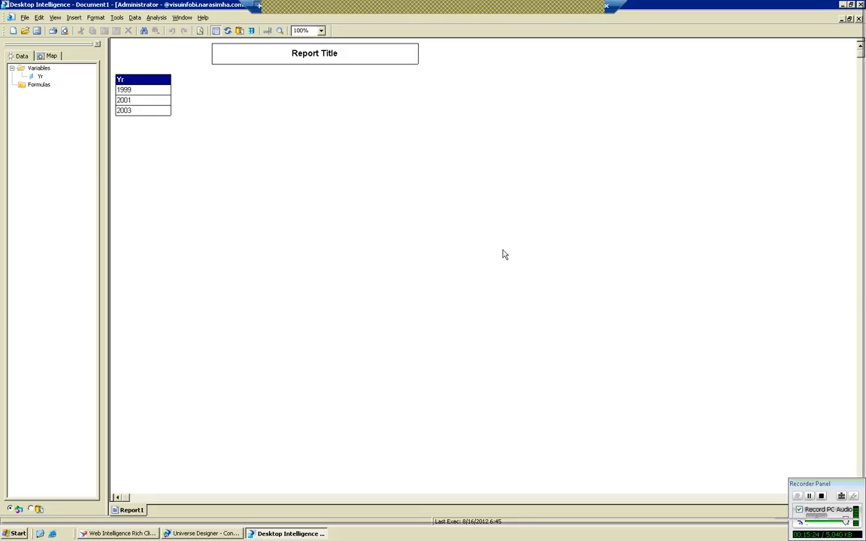
Refresh the report data again with 2000 and 2002 selected together from the Yr list of values.
left_click(227, 30)
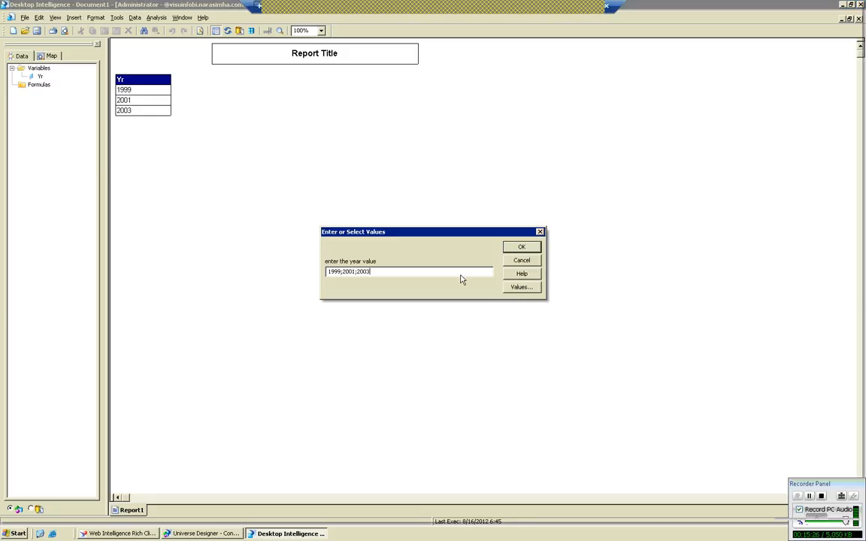
left_click(522, 287)
left_click(364, 230)
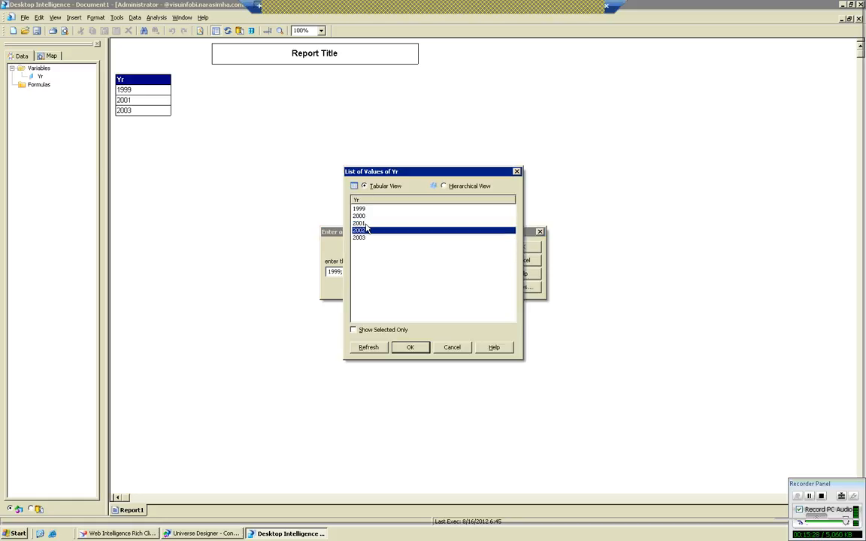
left_click(360, 216, "ctrl")
left_click(412, 347)
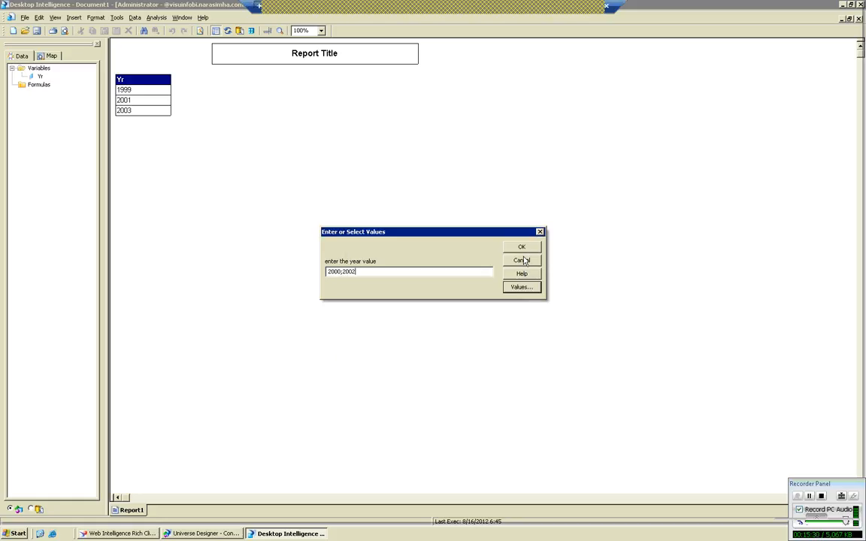
left_click(521, 248)
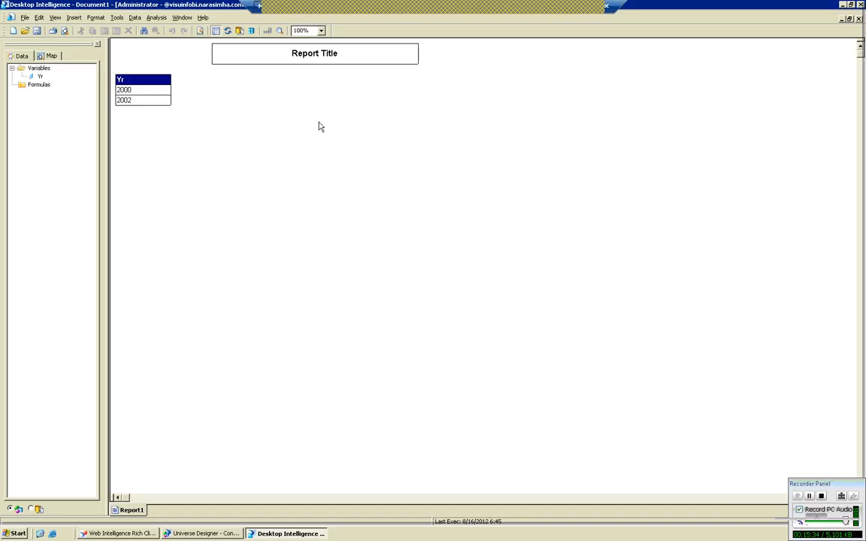
Refresh the report data with the manually entered year values 1999;2000.
left_click(227, 30)
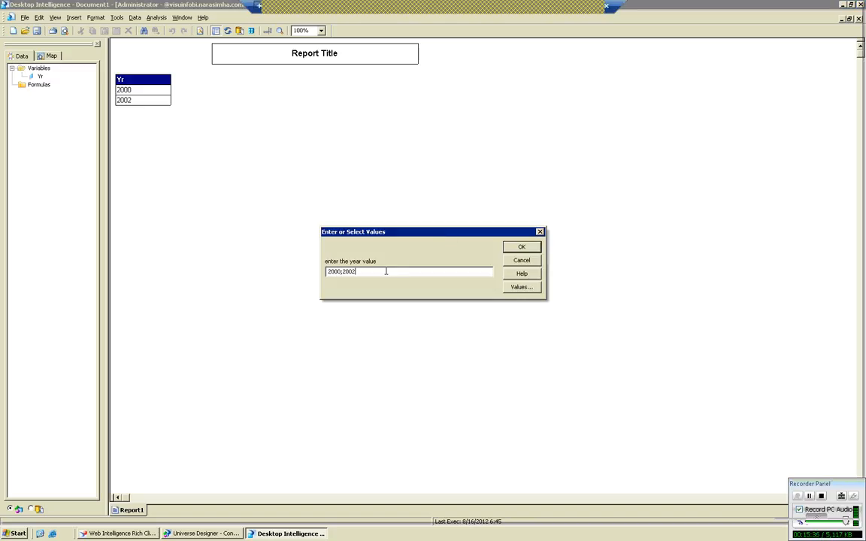
key("BackSpace")
key("BackSpace")
key("BackSpace")
key("BackSpace")
key("BackSpace")
key("BackSpace")
key("BackSpace")
key("BackSpace")
key("BackSpace")
type("1999;2000")
key("Return")
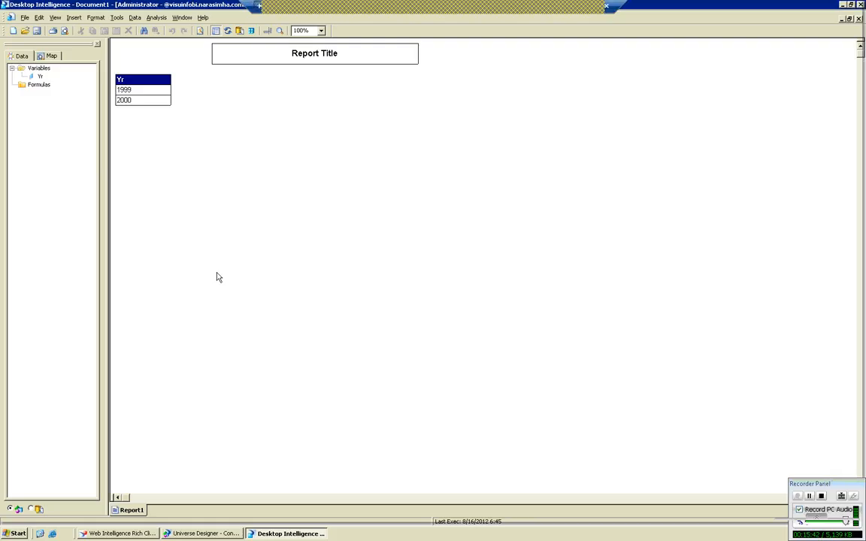
left_click(178, 533)
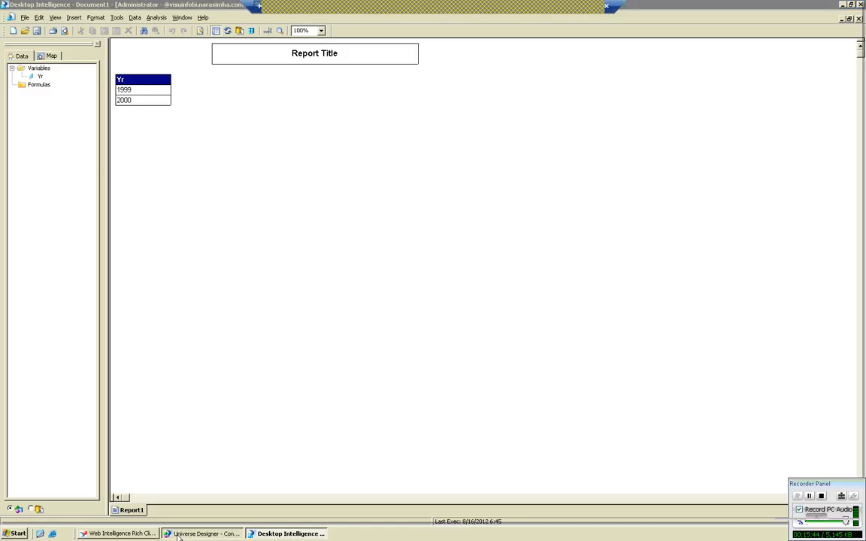
double_click(52, 89)
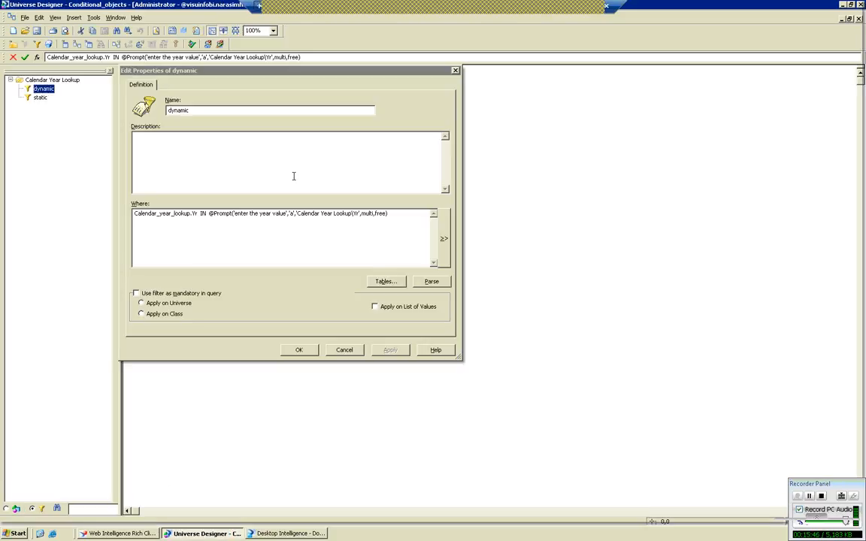
left_click(376, 214)
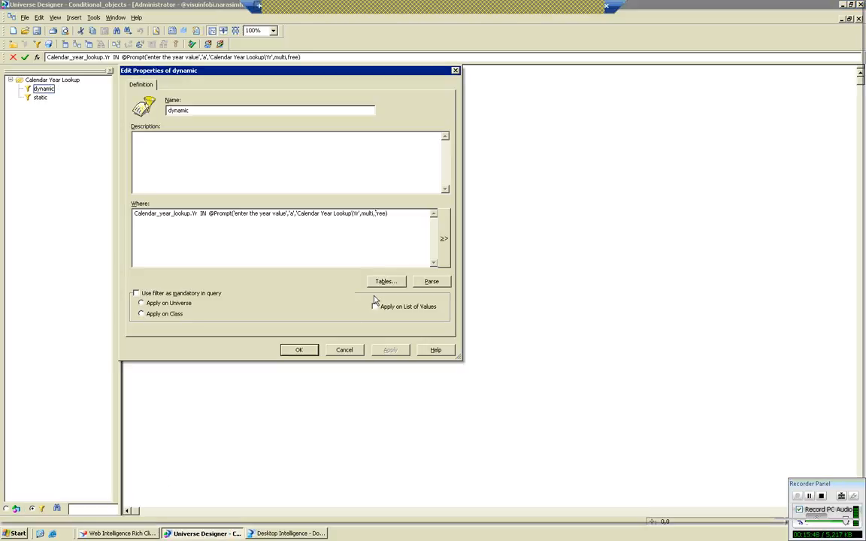
left_click(344, 349)
left_click(271, 534)
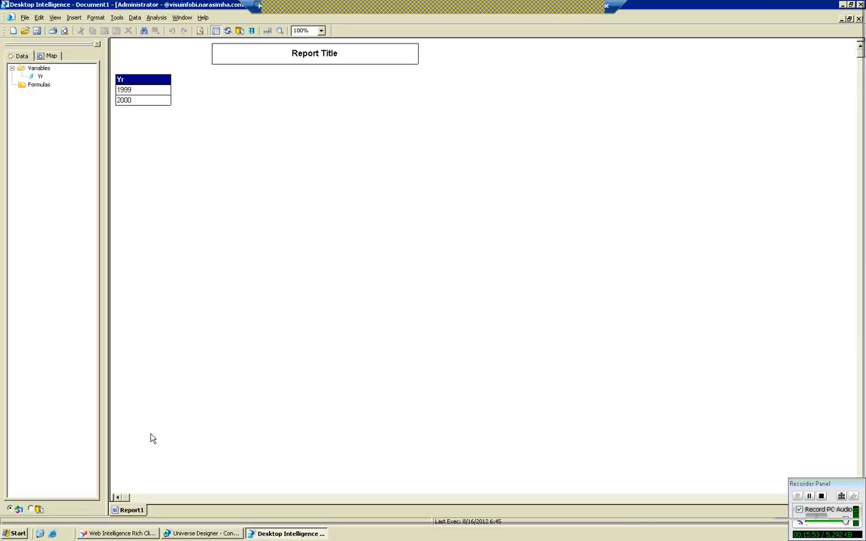
left_click(199, 534)
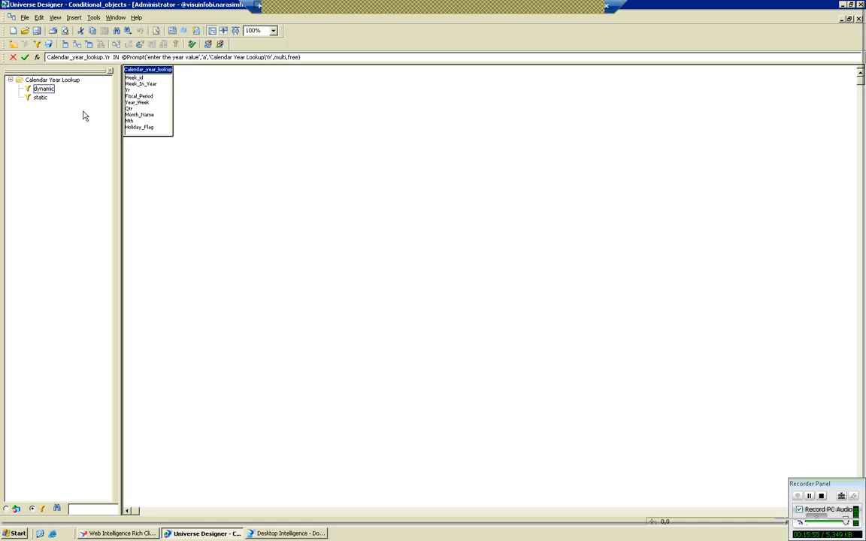
left_click(40, 90)
double_click(40, 89)
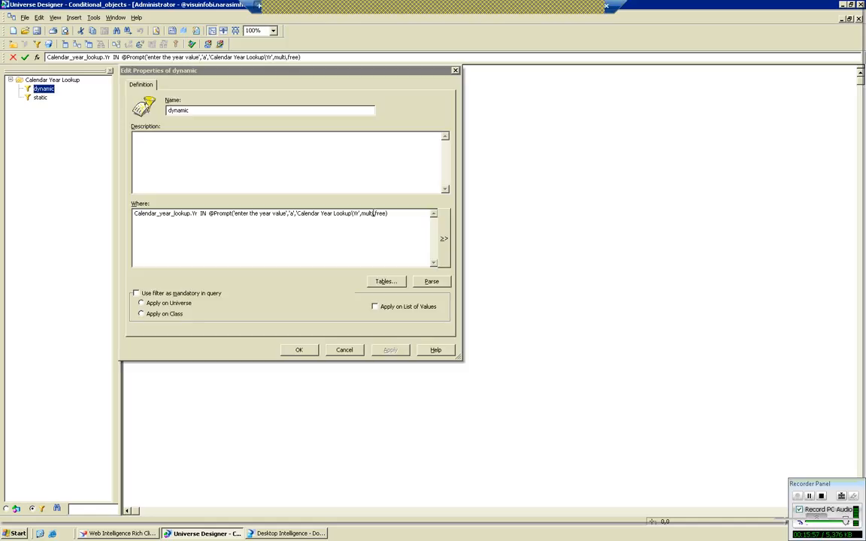
key("Delete")
key("Delete")
key("Delete")
key("Delete")
key("Delete")
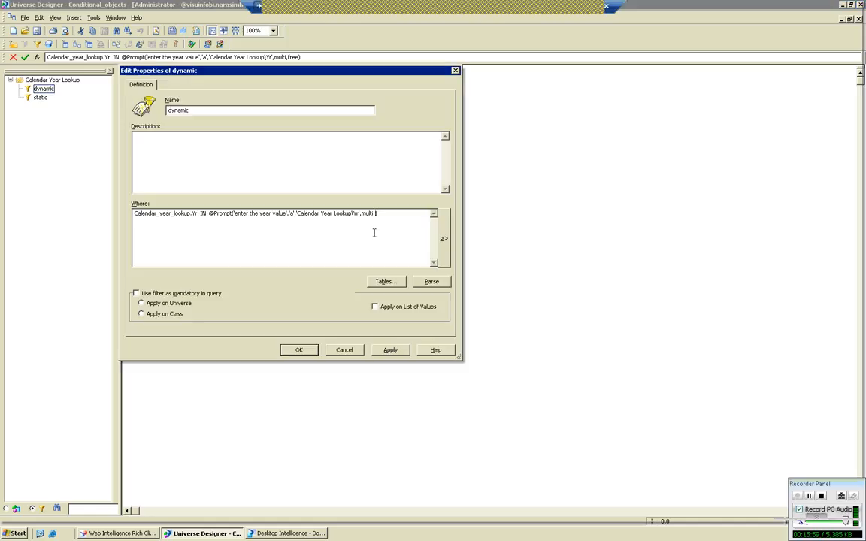
type("constrained")
left_click(390, 350)
left_click(304, 349)
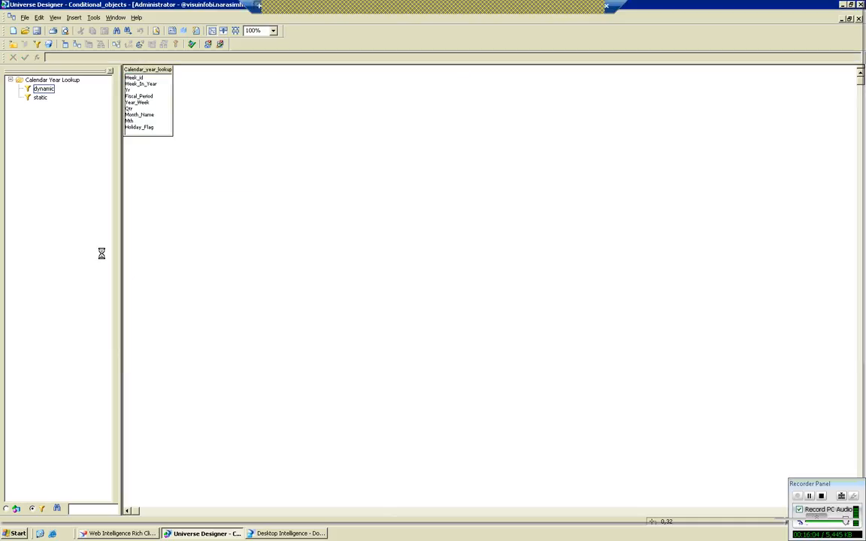
Switch to Desktop Intelligence, refresh the list of available universes and close the Universes dialog.
left_click(289, 533)
left_click(115, 18)
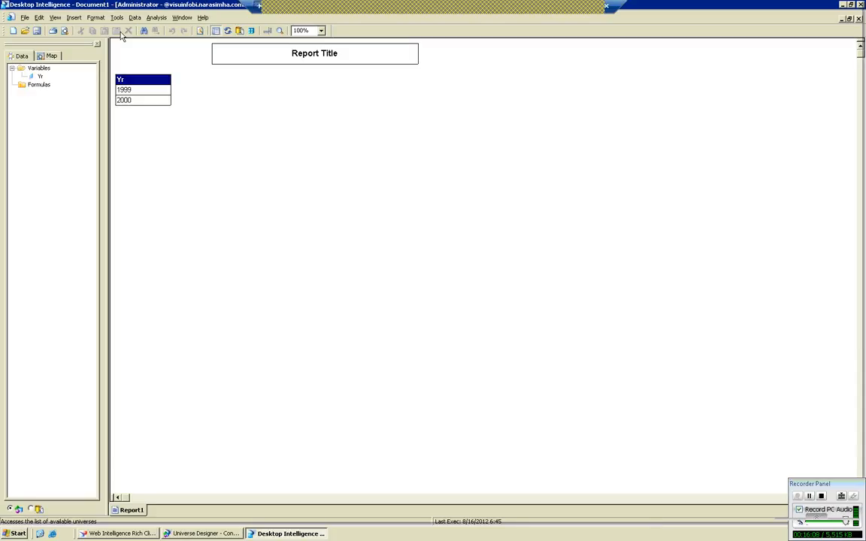
left_click(122, 33)
left_click(417, 357)
left_click(456, 353)
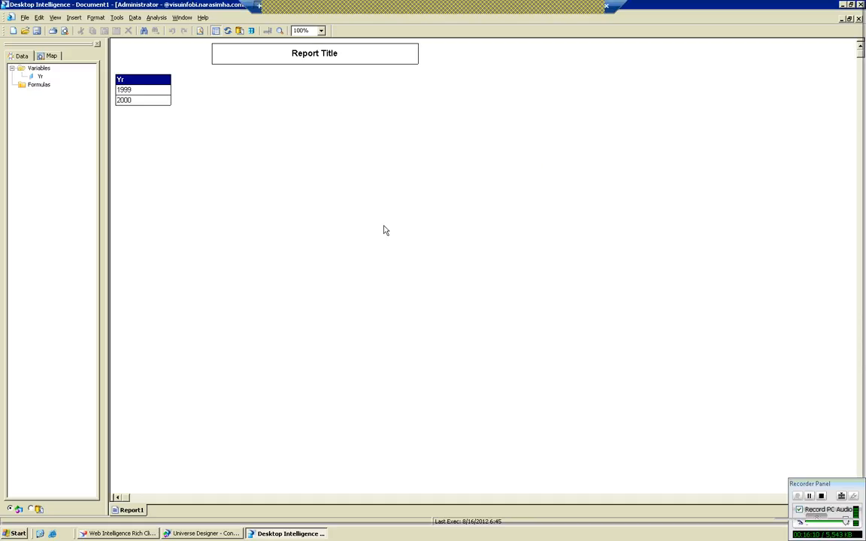
Start a report data refresh and select 2001 and 2003 from the Yr list of values for the year prompt.
left_click(227, 31)
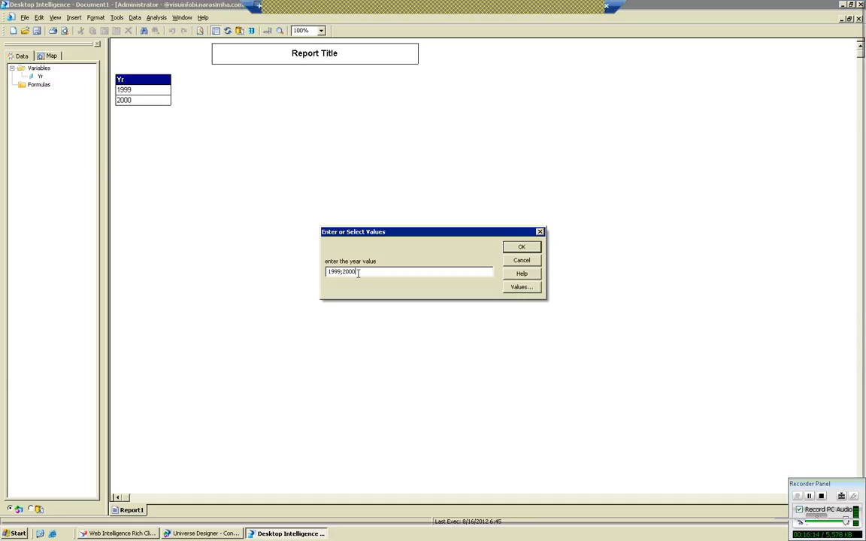
left_click_drag(358, 273, 327, 272)
left_click(520, 287)
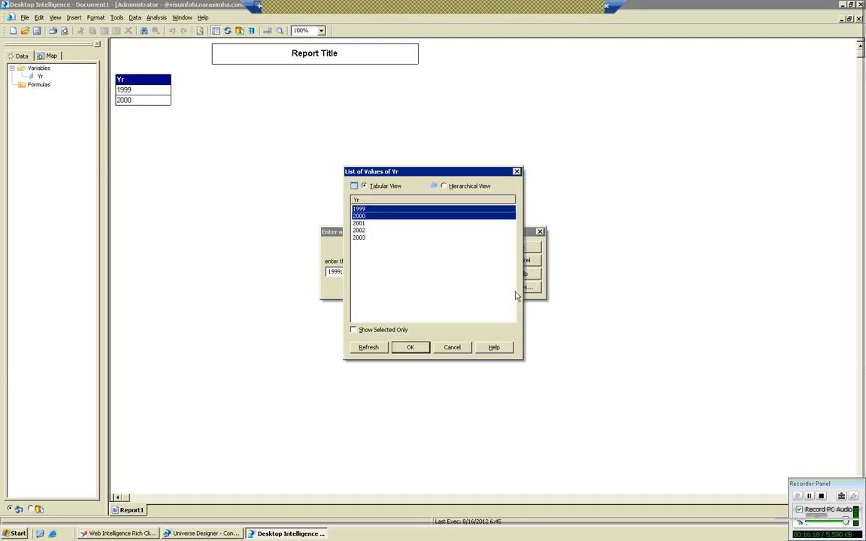
left_click(368, 223)
left_click(379, 237, "ctrl")
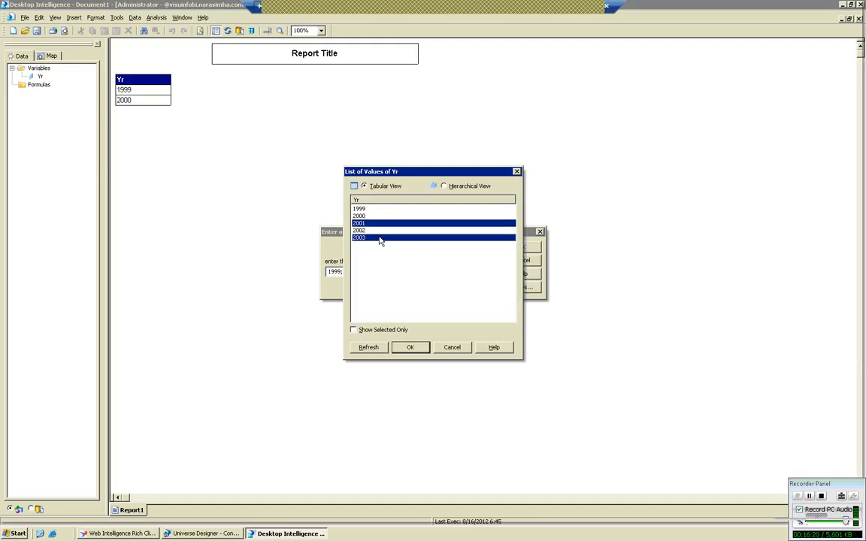
left_click(410, 348)
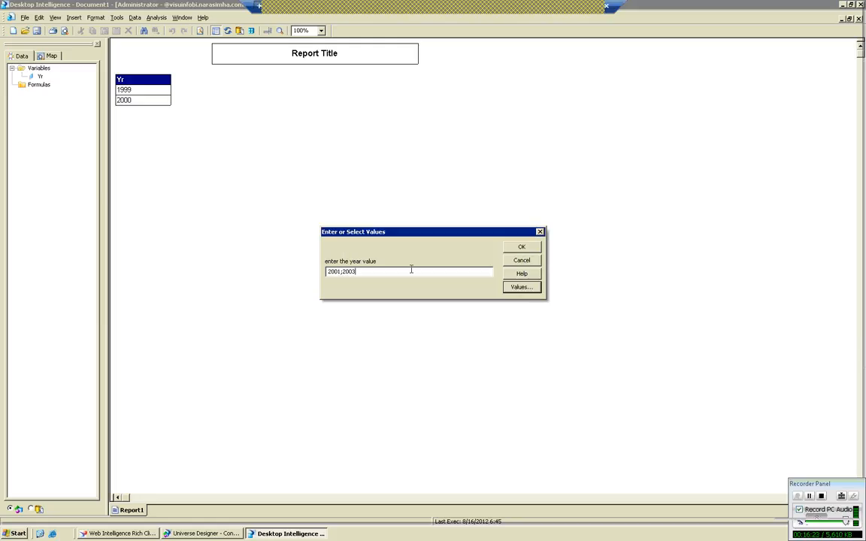
Replace the year prompt's selection with 1999 and 2000 from the Yr list of values and run the refresh.
left_click(512, 288)
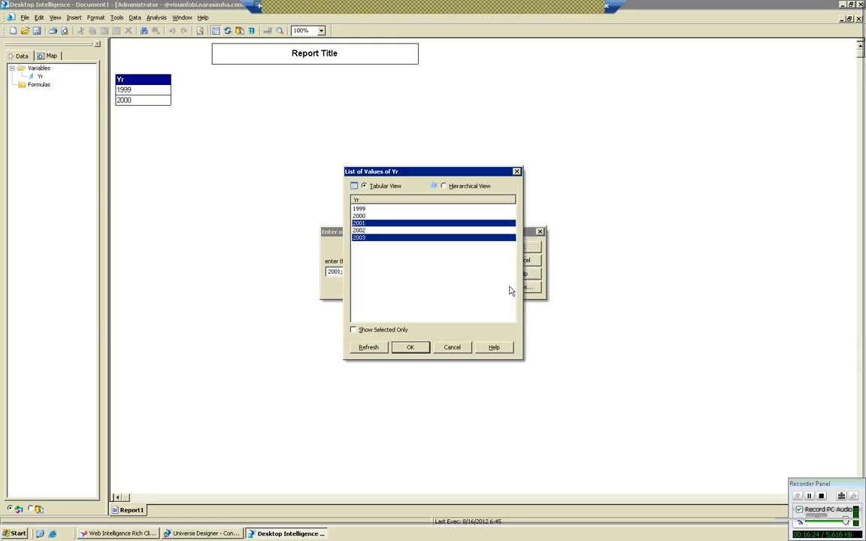
left_click_drag(360, 209, 368, 218)
left_click(416, 350)
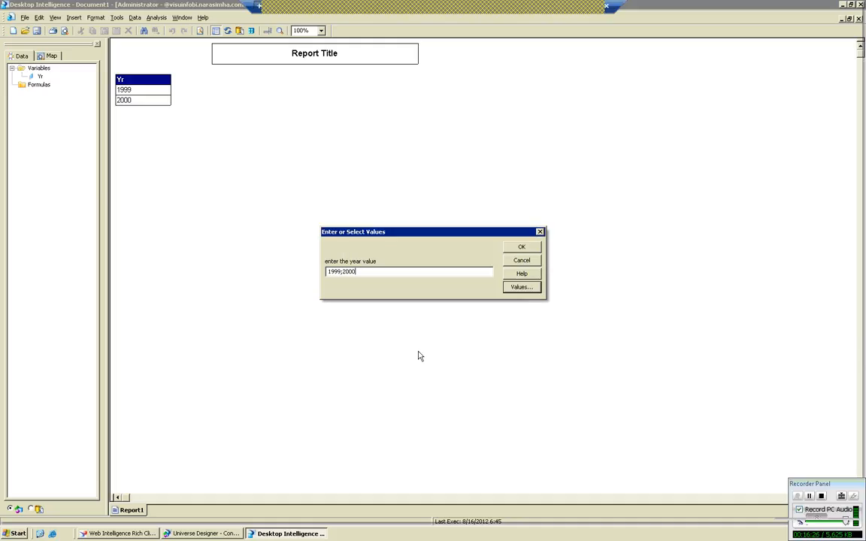
left_click(524, 248)
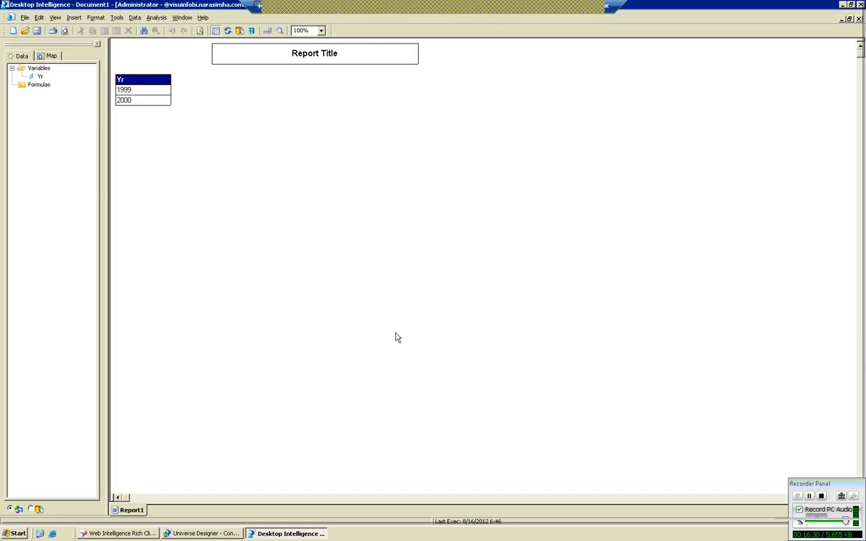
left_click(180, 535)
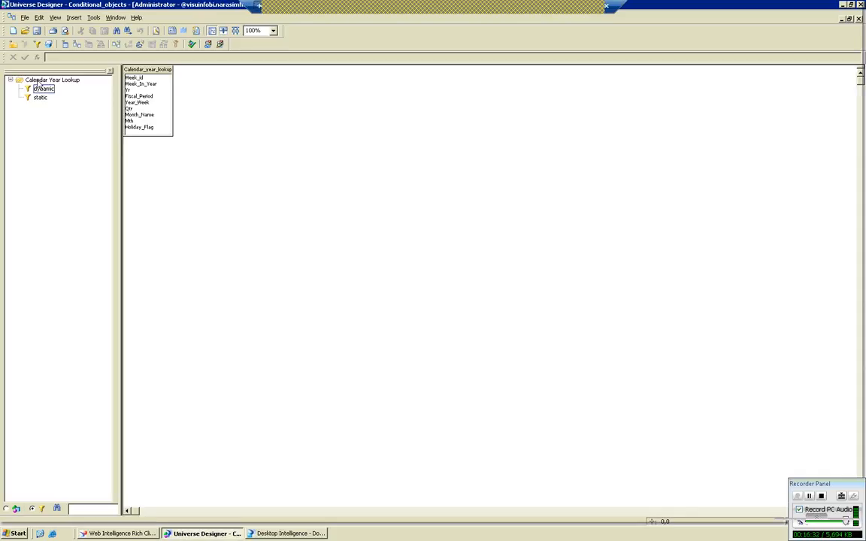
double_click(40, 88)
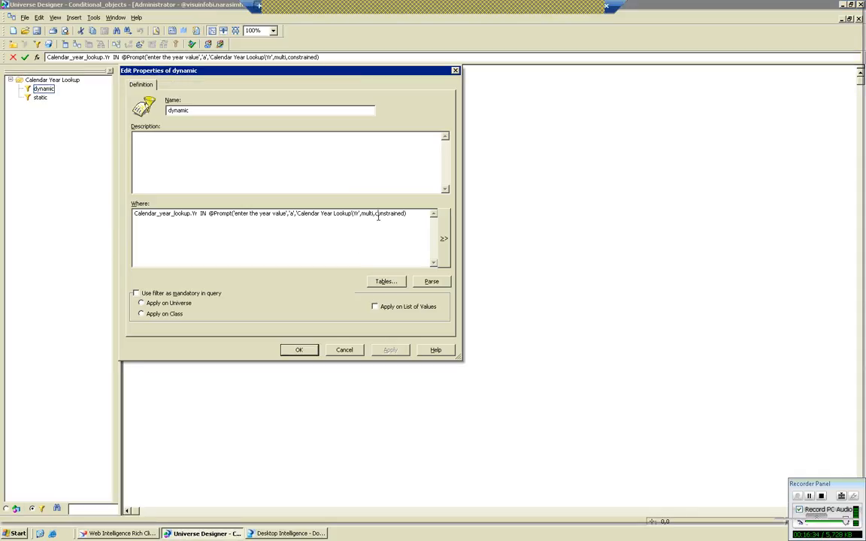
left_click(376, 215)
left_click(344, 350)
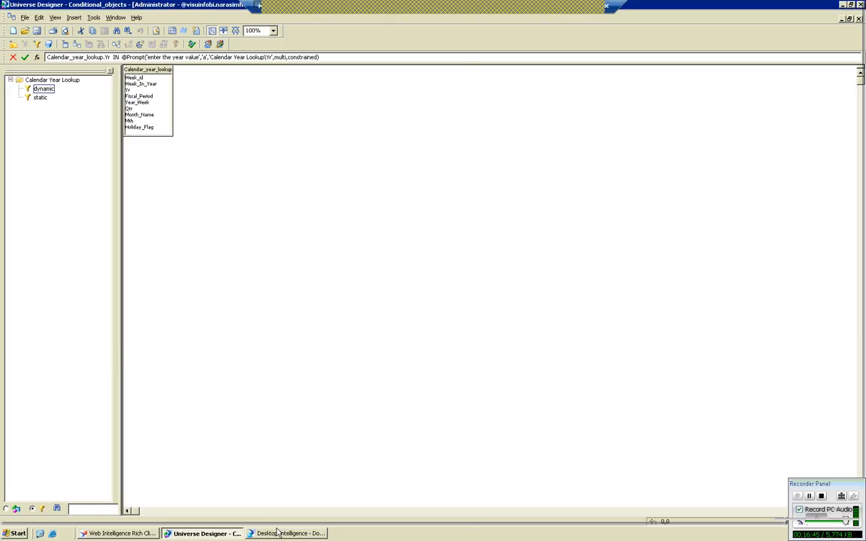
double_click(44, 90)
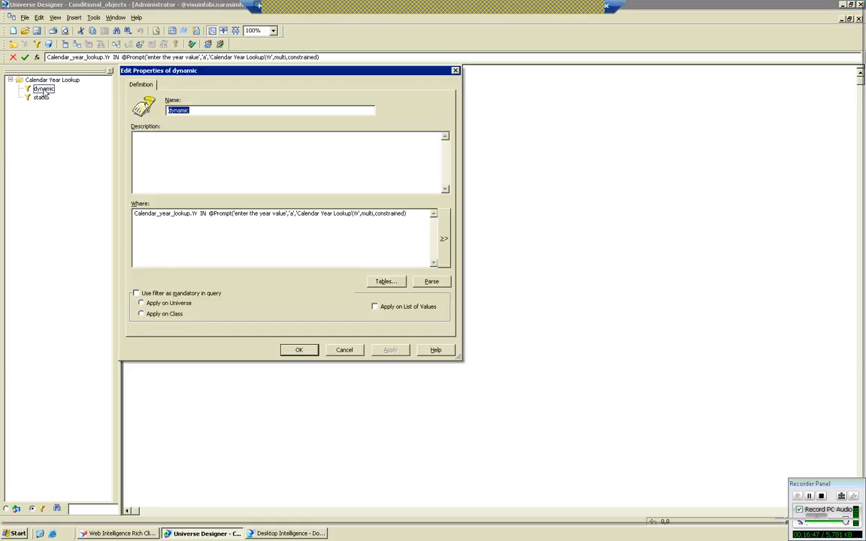
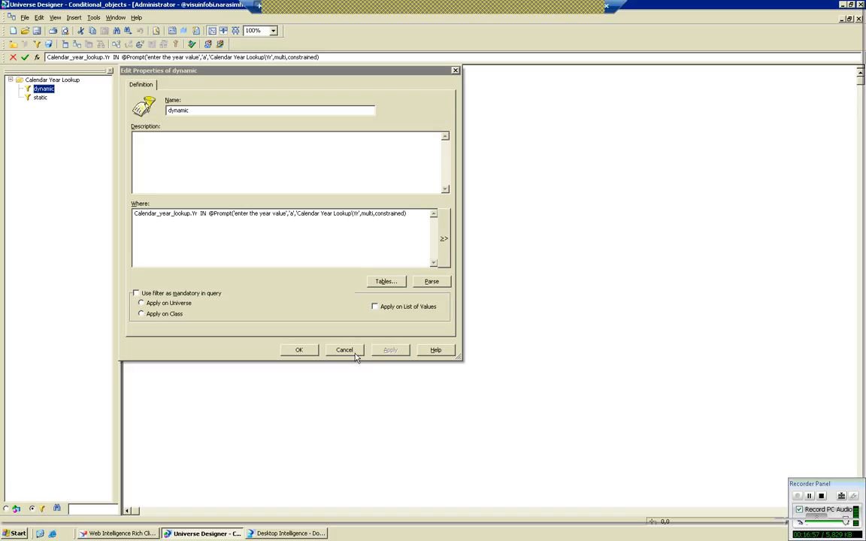
Close the dynamic condition's properties without changes and review the definitions of the static and dynamic conditions.
left_click(334, 349)
left_click(40, 97)
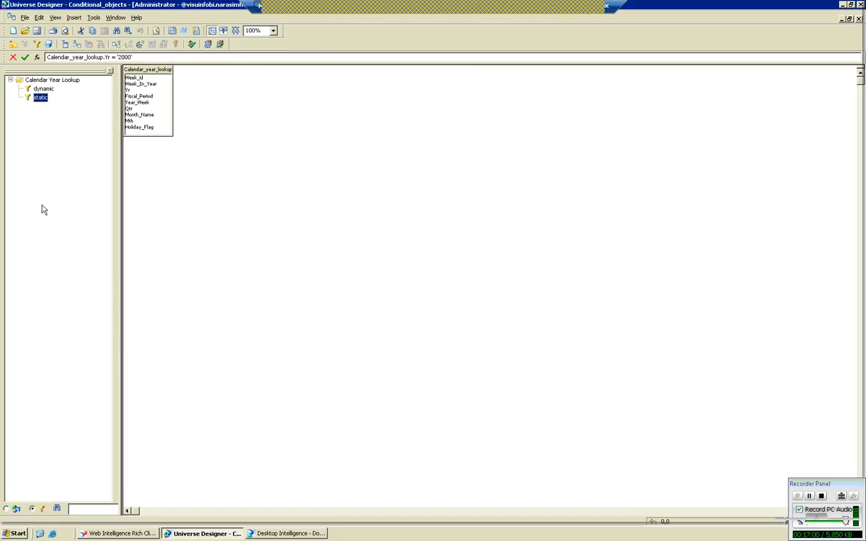
left_click(45, 89)
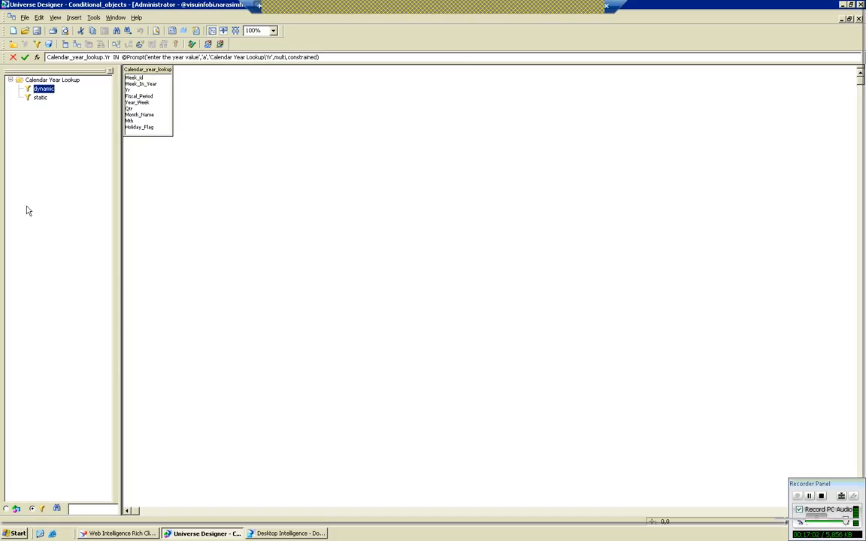
left_click(380, 201)
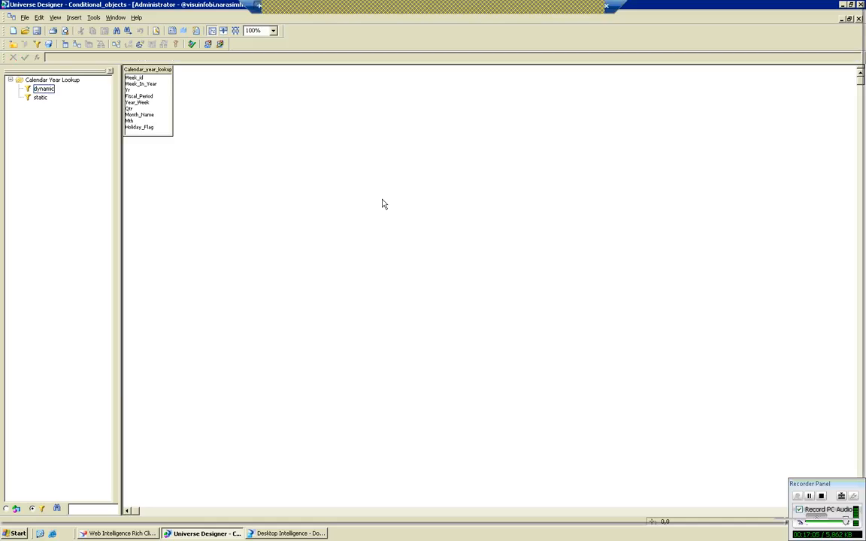
Switch to the Notepad notes and save them on the Desktop as v15.
left_click(582, 23)
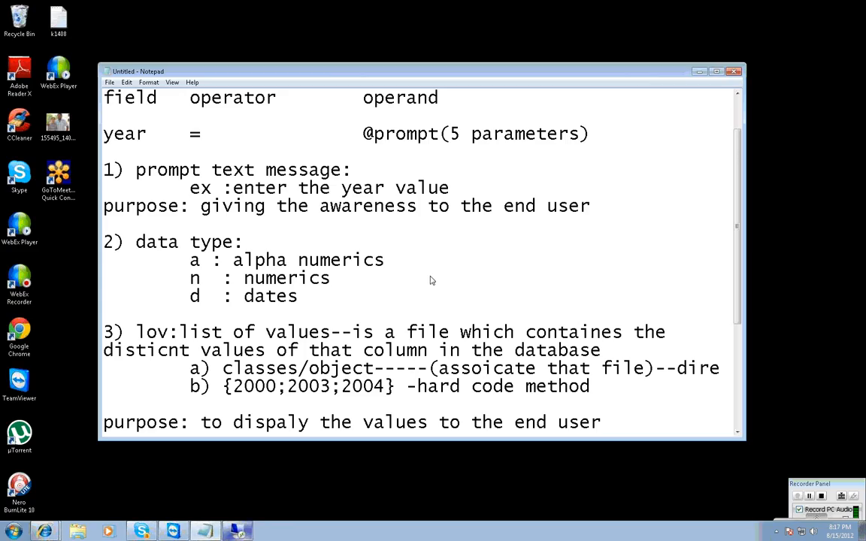
key("ctrl+s")
left_click(151, 144)
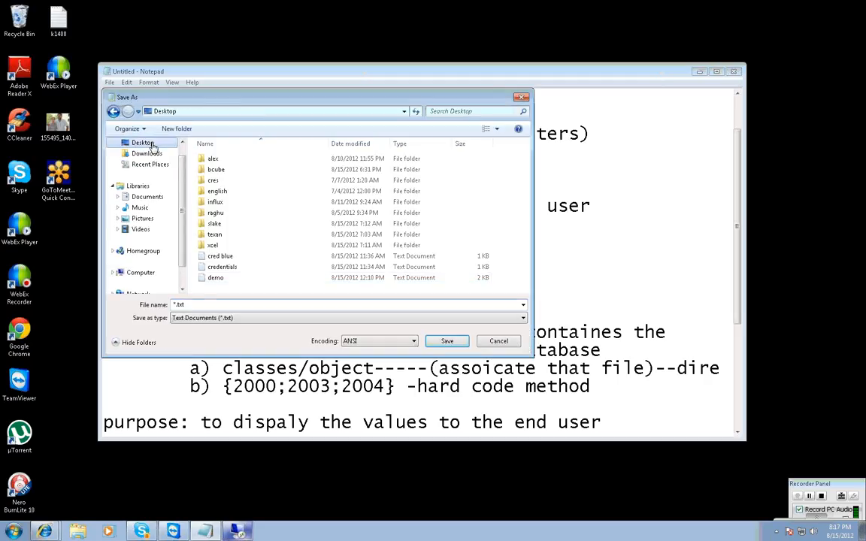
left_click(202, 305)
type("v15")
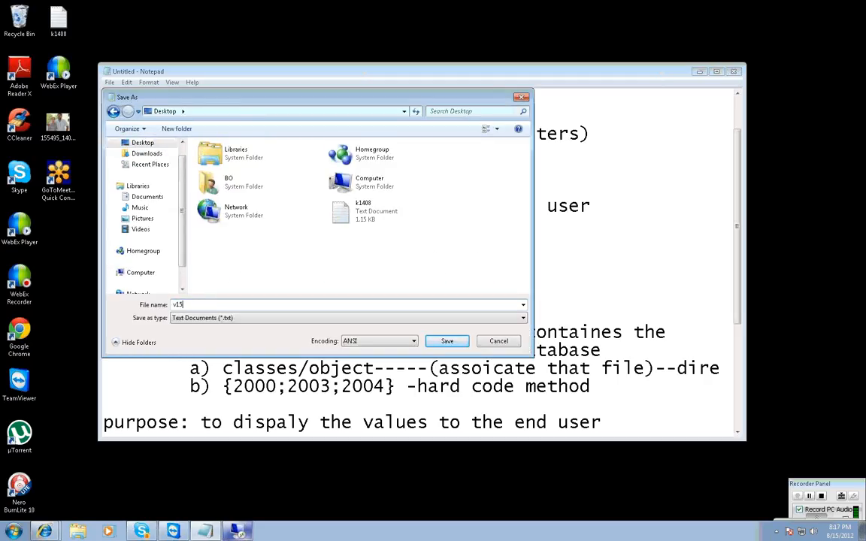
key("Return")
Add the line "object level" a few blank lines below the constrained definition at the end of the notes.
left_click(288, 332)
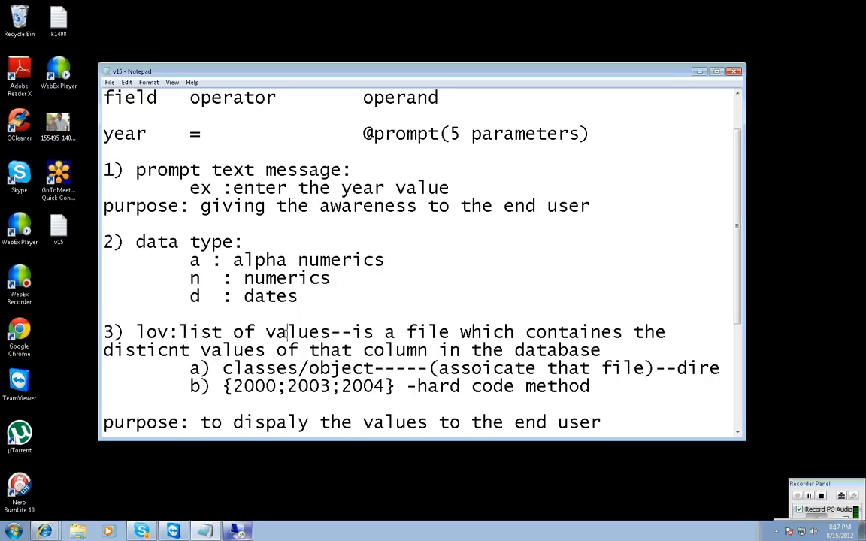
scroll(288, 332, "down", 4)
left_click(419, 406)
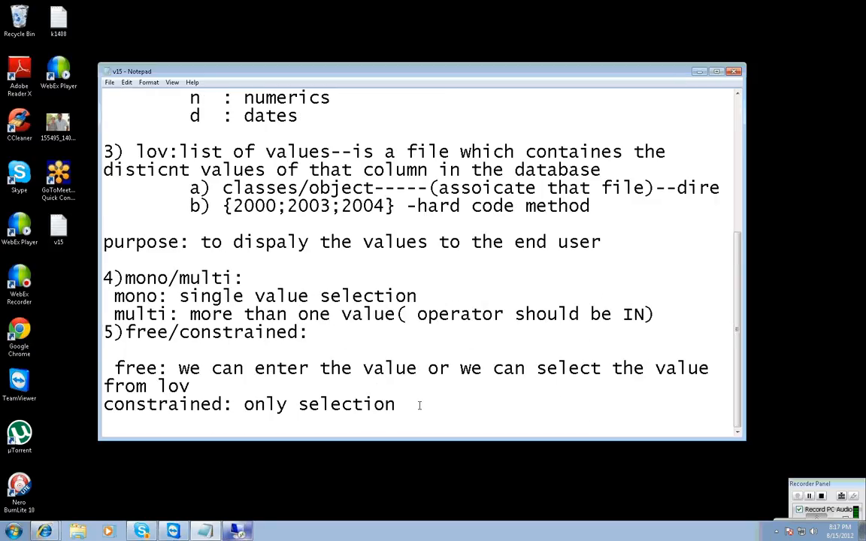
key("Return")
key("Return")
key("Return")
key("Return")
key("Return")
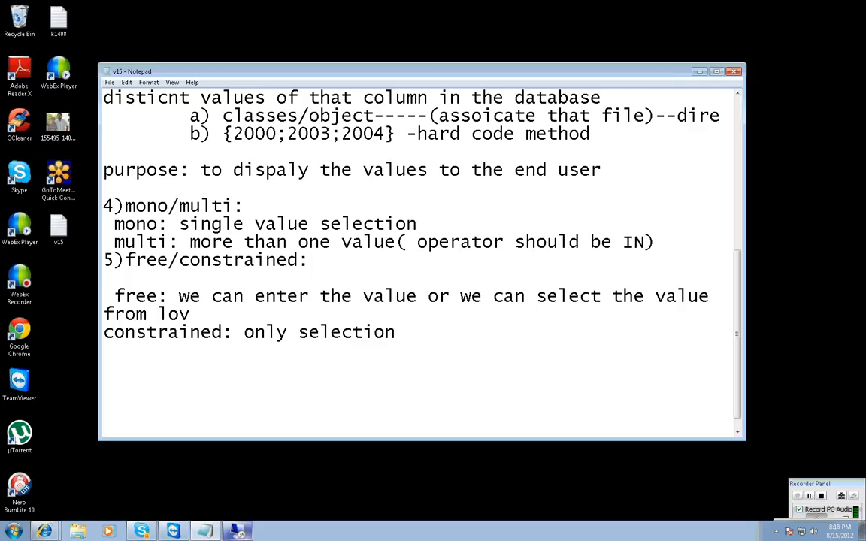
type("object level")
key("Return")
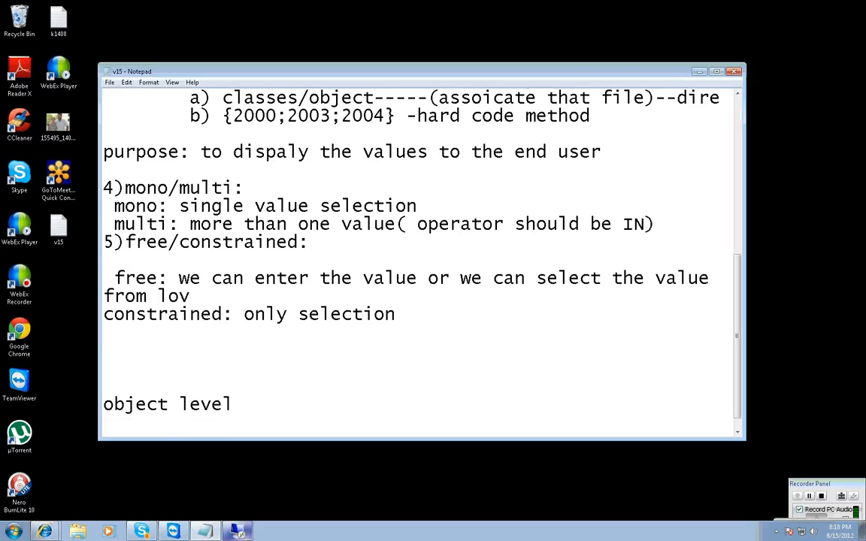
Add an indented "--drawback" line under the object level heading.
key("Tab")
type("--drawback")
key("Return")
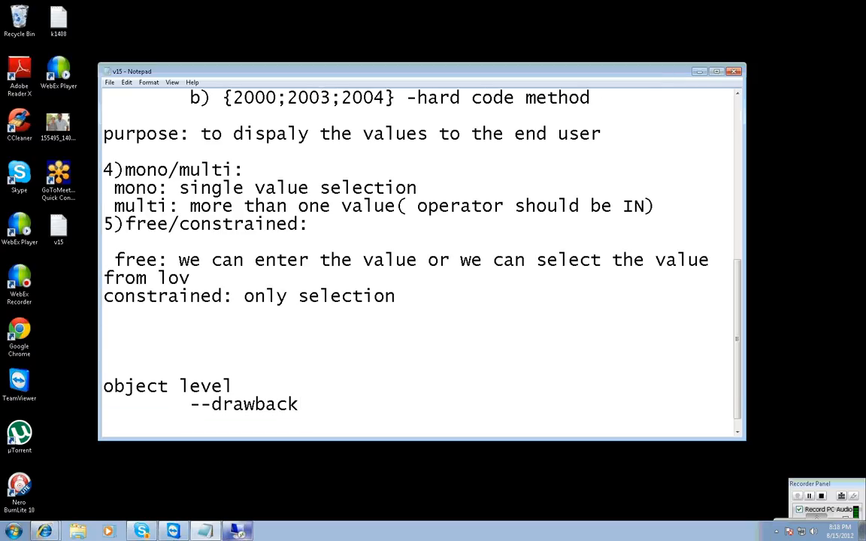
Add indented lines "conditional objects" and "2 types" under the drawback line.
key("Tab")
type("condition")
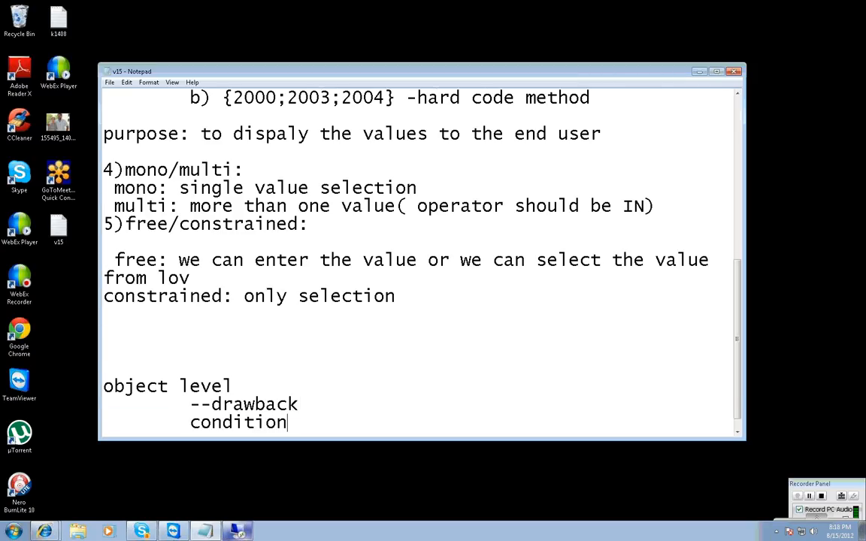
type("al objects")
key("Return")
key("Tab")
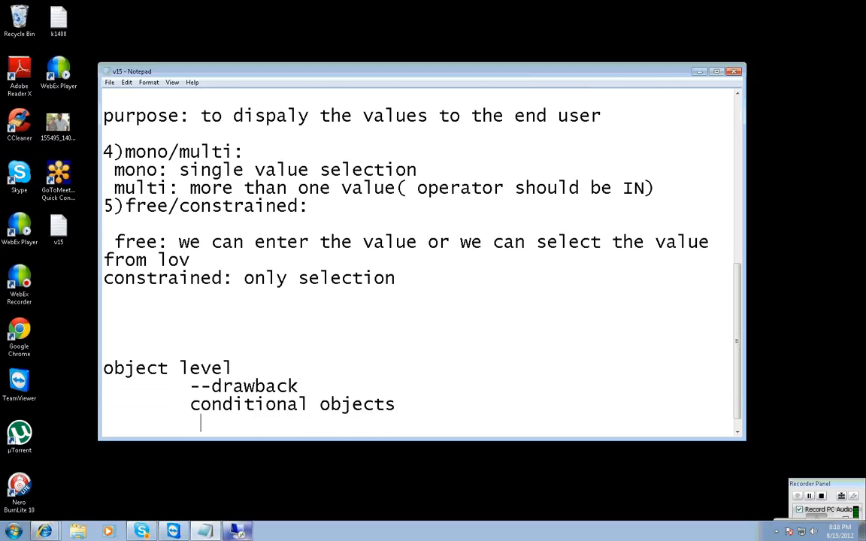
type("2 types")
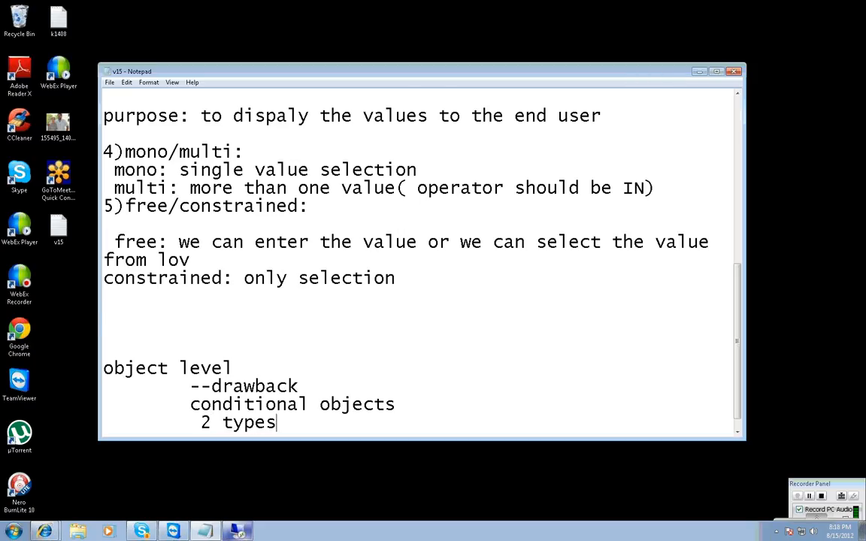
Leave a blank line after "2 types" and add the line "table level restriction".
key("Return")
key("Return")
type("table lev")
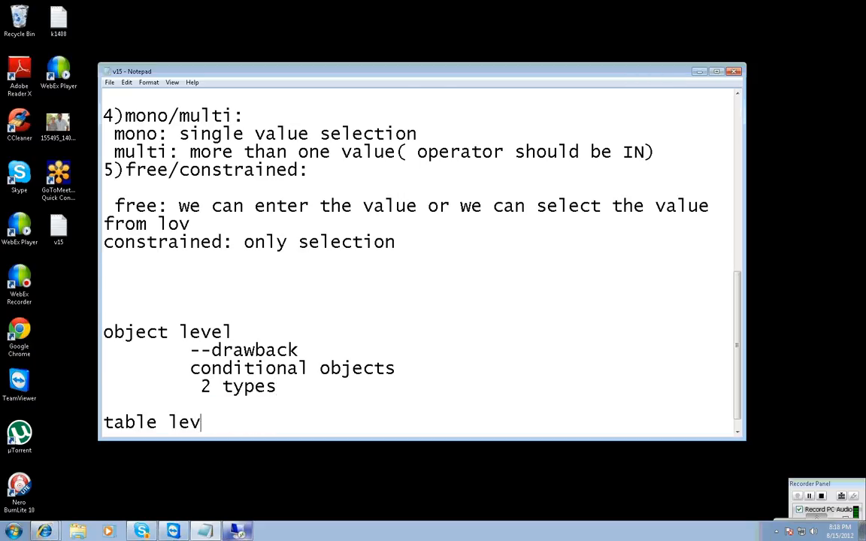
type("el restriction")
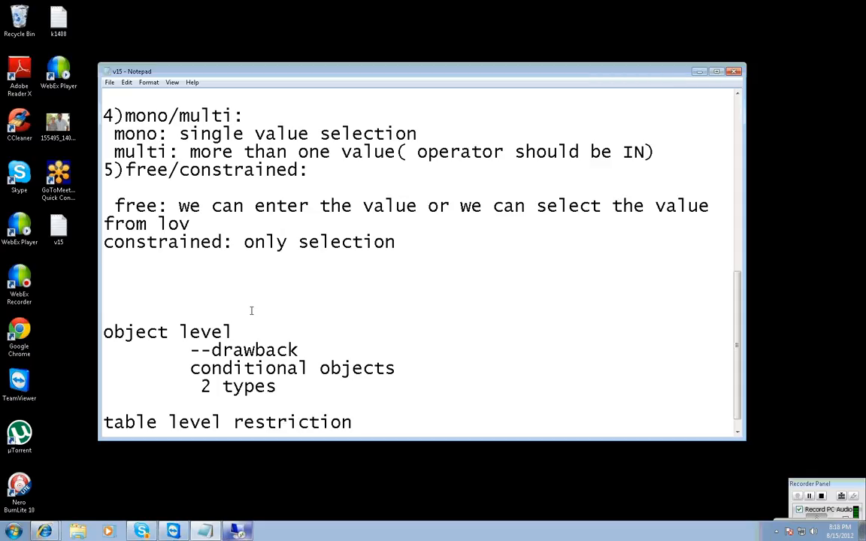
Append a row of dashes to "object level" and number the two headings 1) and 2).
left_click(244, 331)
type("-------------")
left_click(105, 331)
type("1)")
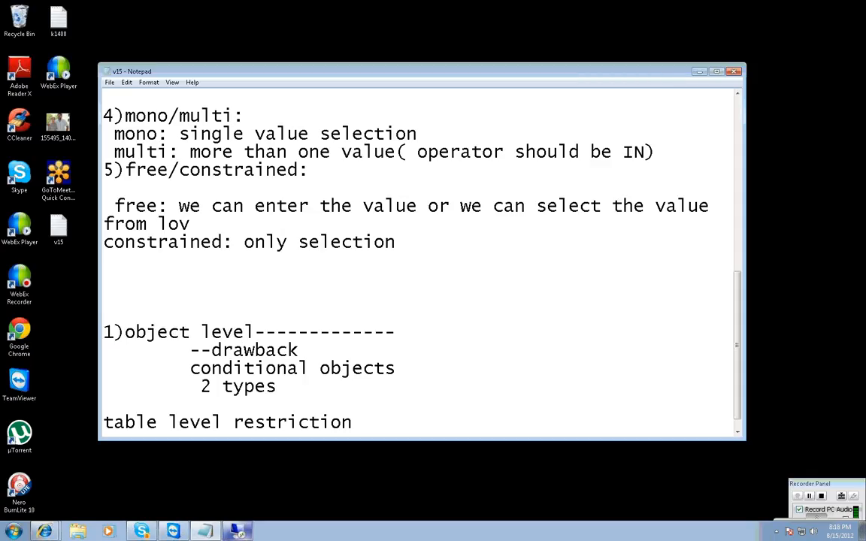
type("2)")
left_click(389, 412)
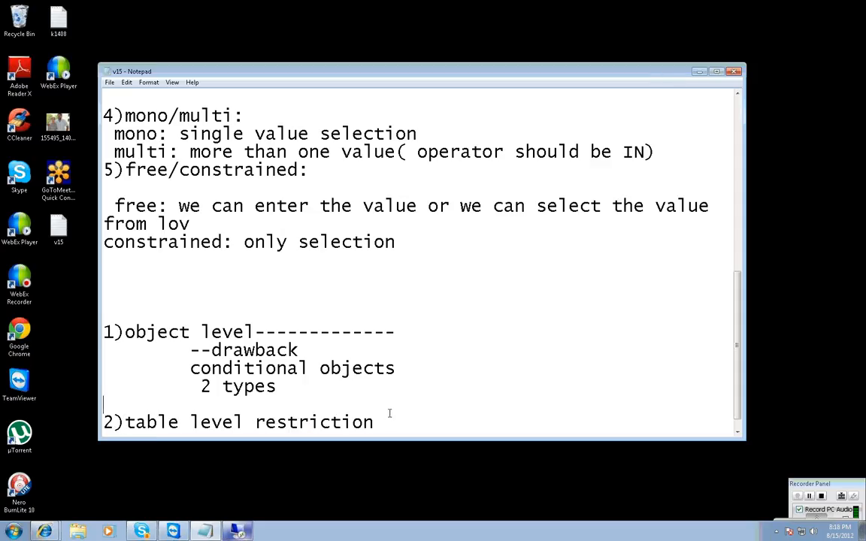
Extend the table level restriction heading with "---self restricting join:" and start a new line below it.
left_click(380, 421)
type("---self restricting j")
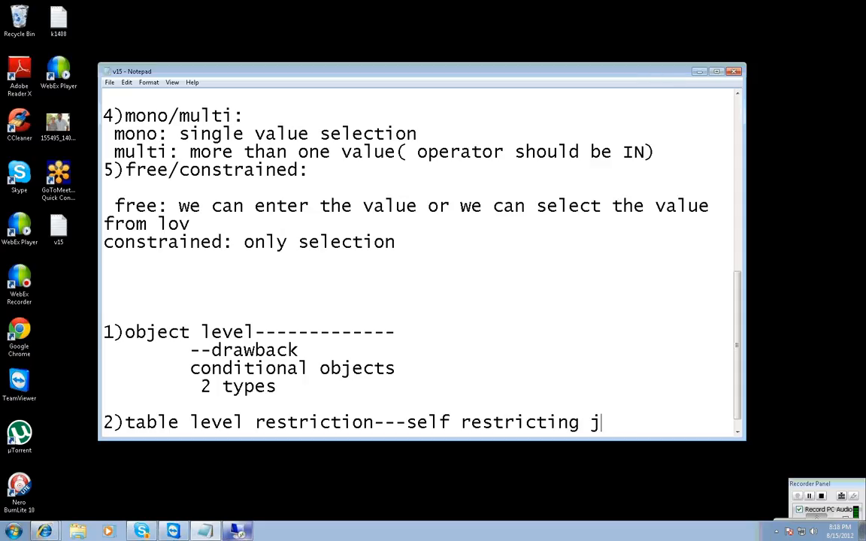
type("oin:")
key("Return")
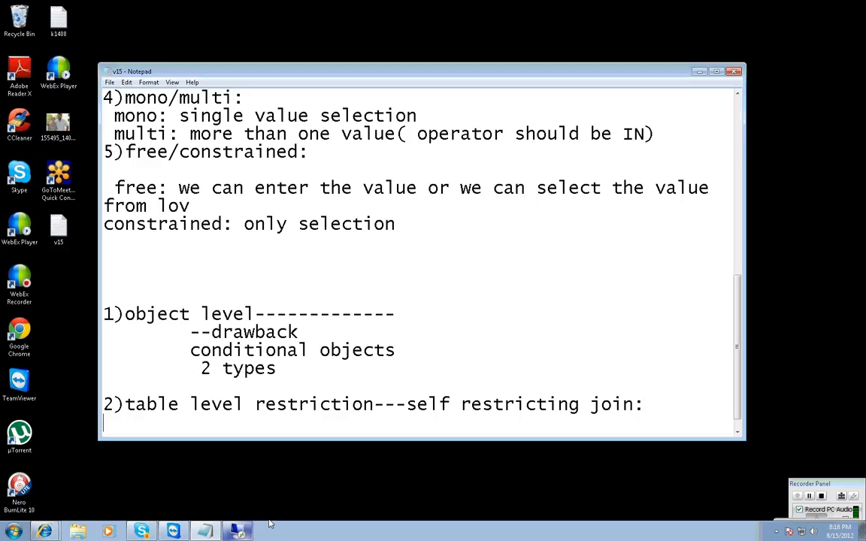
Switch to Universe Designer, move the Calendar_year_lookup table toward the middle of the structure area, and display classes and objects instead of conditions.
left_click(239, 531)
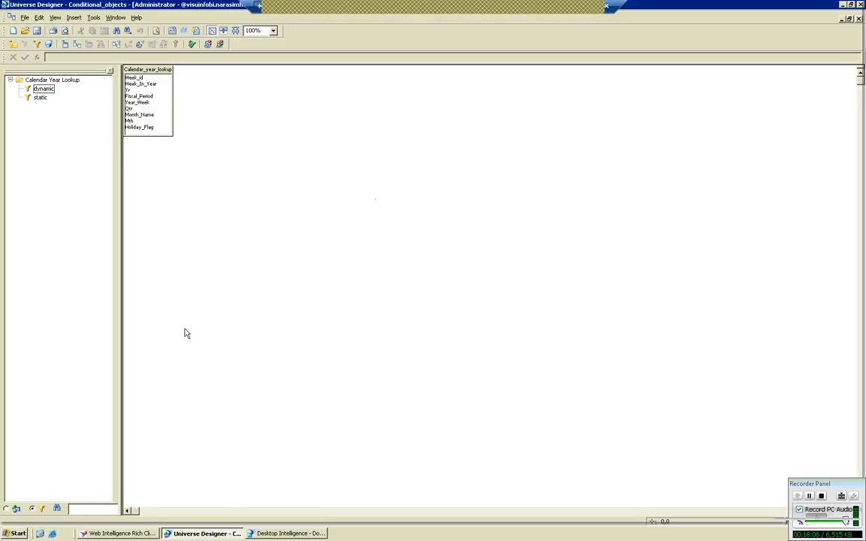
left_click_drag(148, 69, 353, 162)
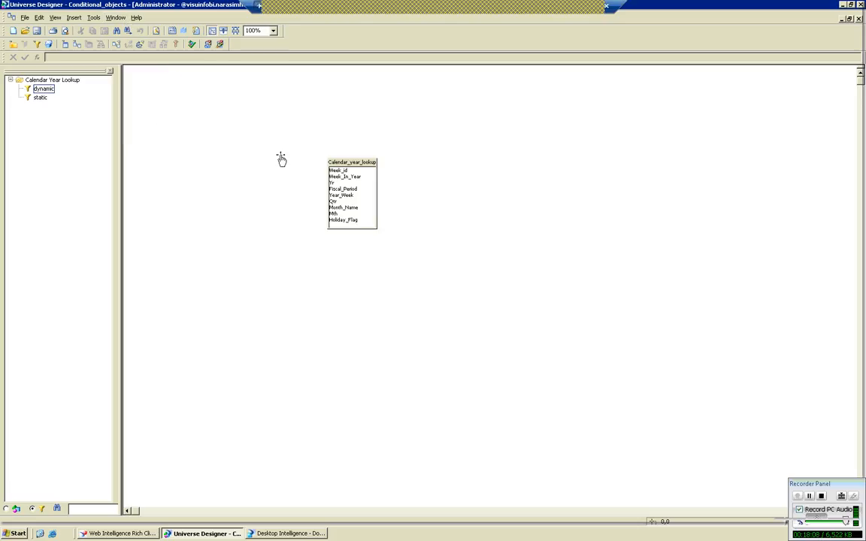
left_click(11, 79)
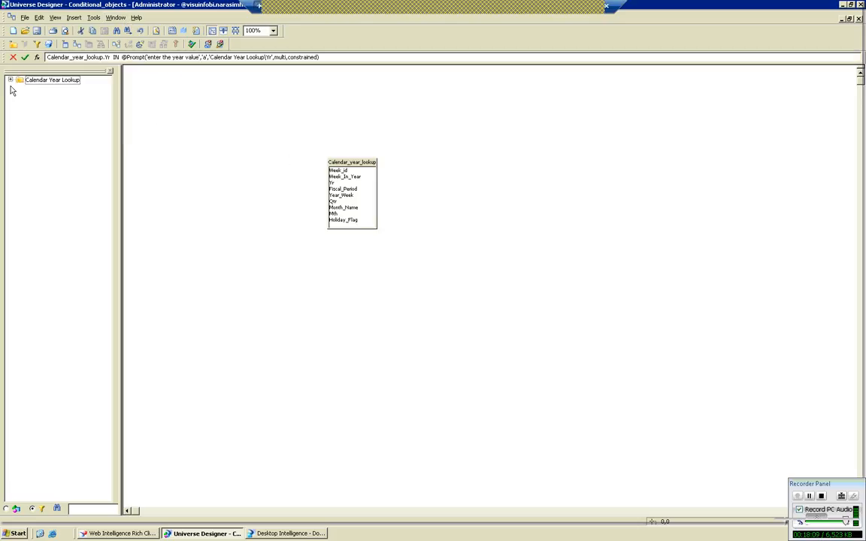
left_click(7, 509)
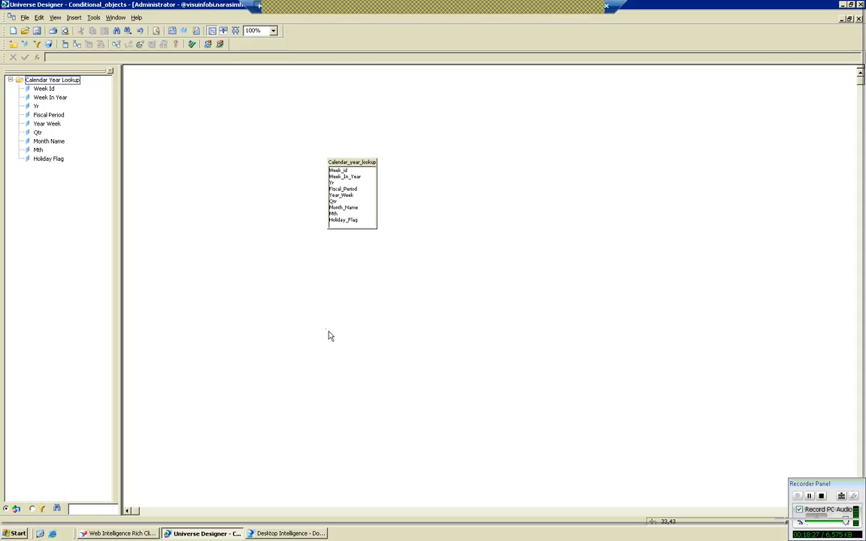
Start a join of the Calendar_year_lookup table to itself, choosing Yr as the column for both tables.
left_click(336, 188)
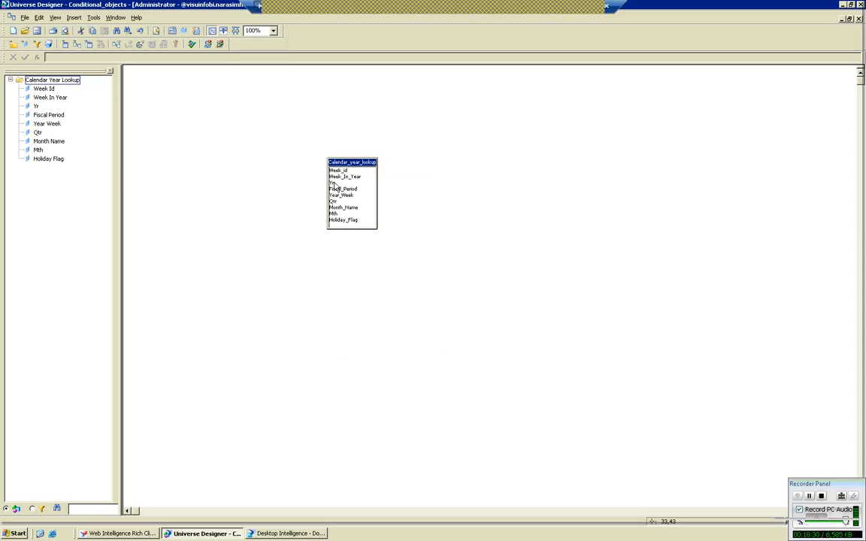
right_click(335, 187)
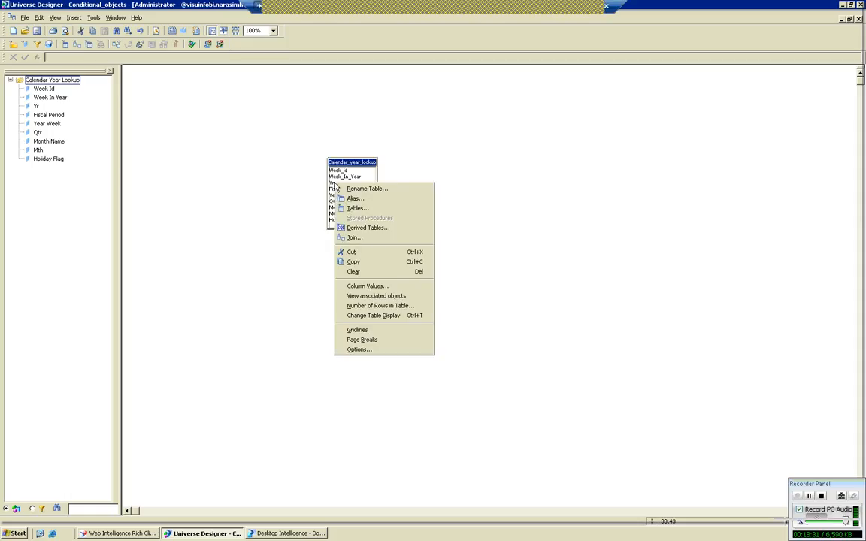
left_click(364, 238)
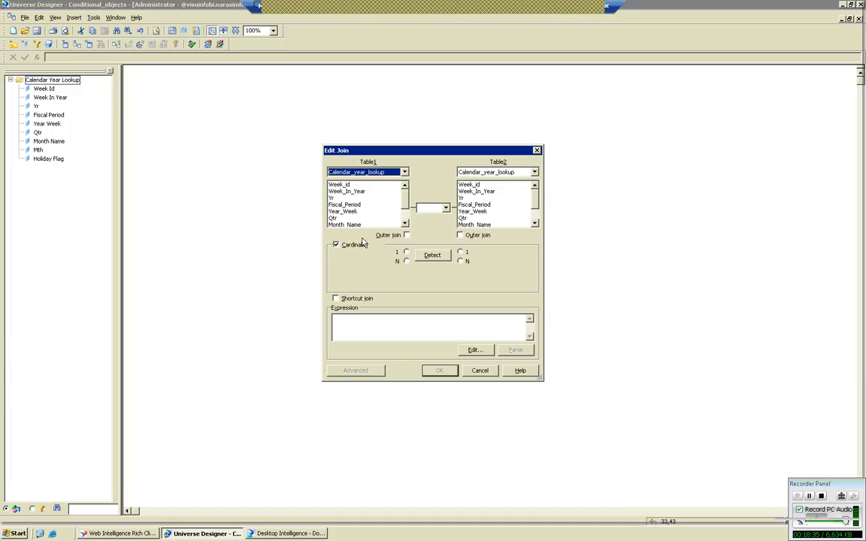
left_click(361, 198)
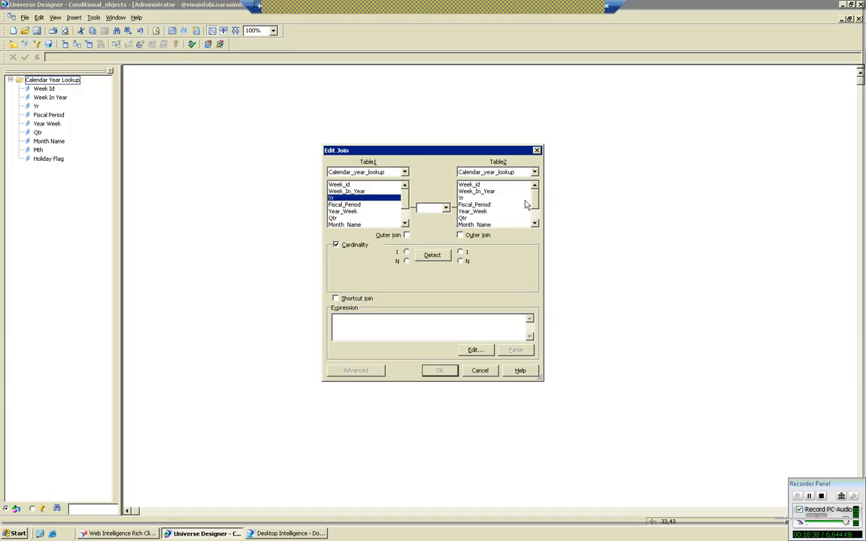
left_click(464, 198)
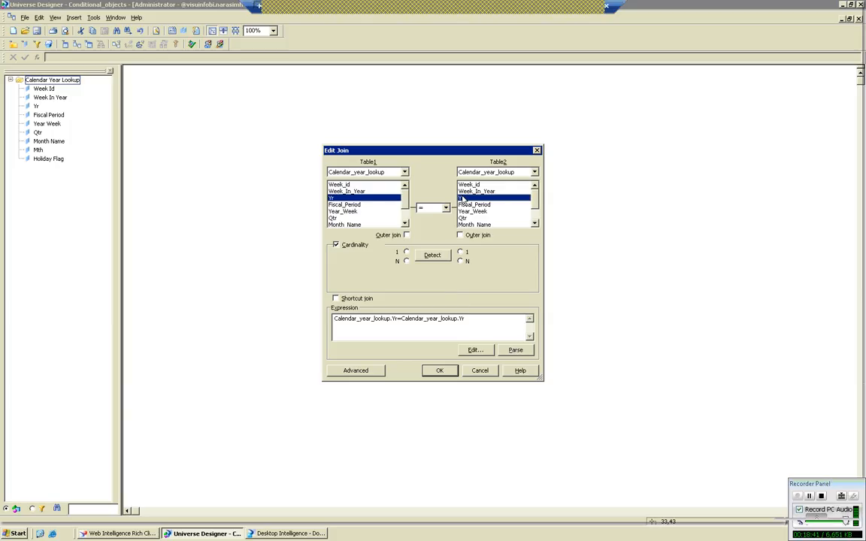
Replace the second Yr column in the join expression with the year value 2000, accept the self-restricting join and save the universe.
left_click(400, 318)
key("Delete")
key("Delete")
key("Delete")
key("Delete")
key("Delete")
key("Delete")
key("Delete")
key("Delete")
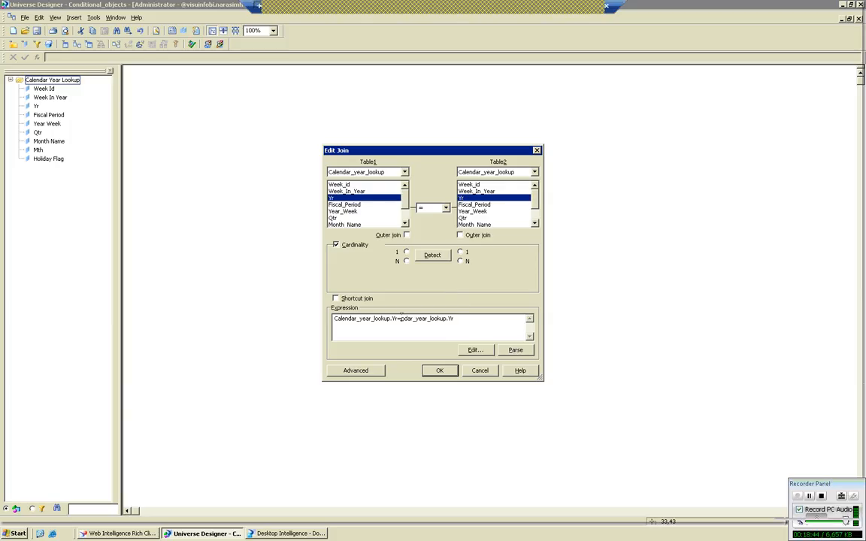
key("shift+End")
key("Delete")
type("2000")
type("'")
left_click(439, 370)
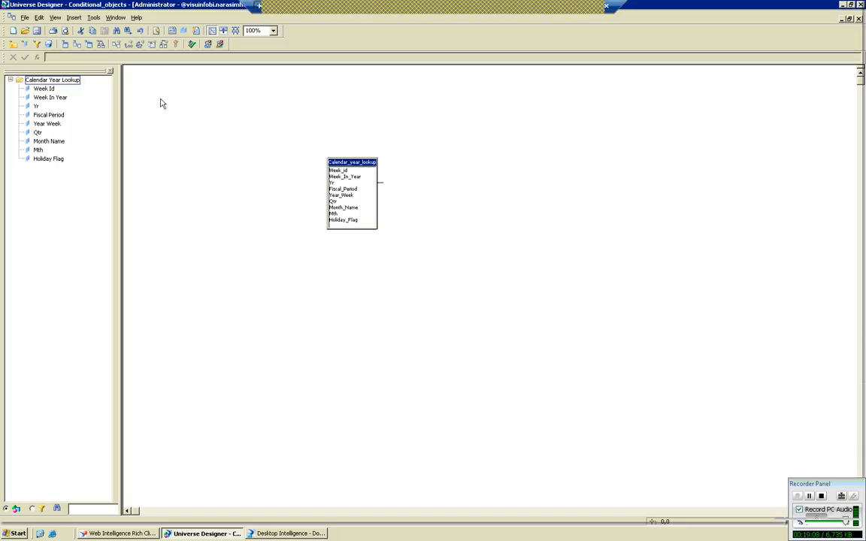
left_click(39, 31)
Examine the Select and Where definitions of the Yr, Qtr and Year Week objects, closing each without changes.
double_click(36, 106)
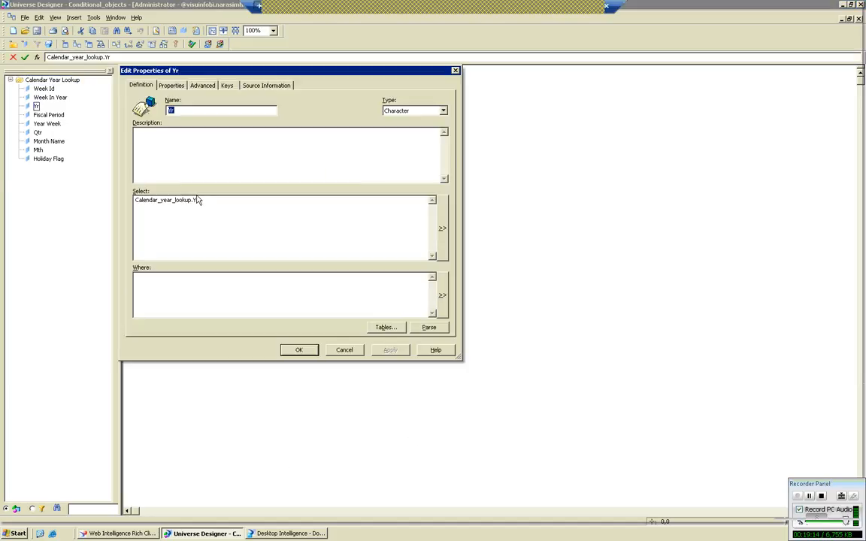
left_click(344, 350)
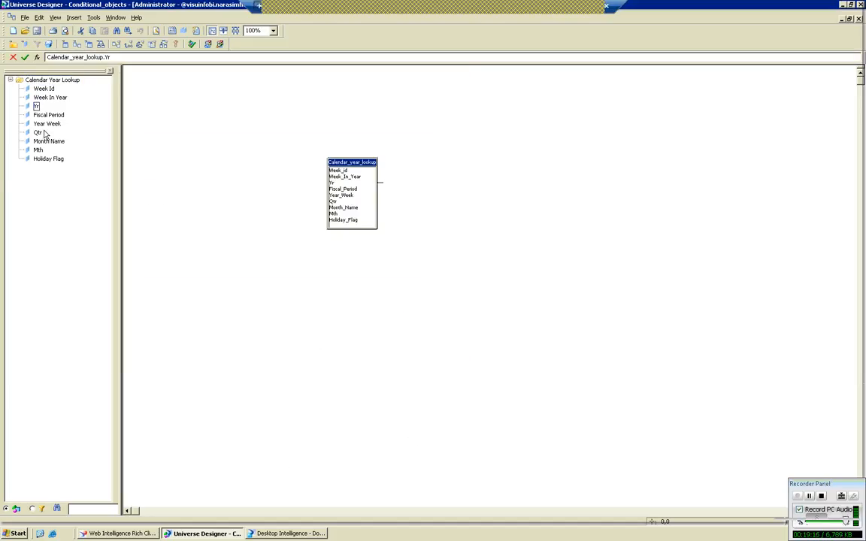
left_click(36, 133)
double_click(35, 133)
left_click(345, 349)
double_click(46, 124)
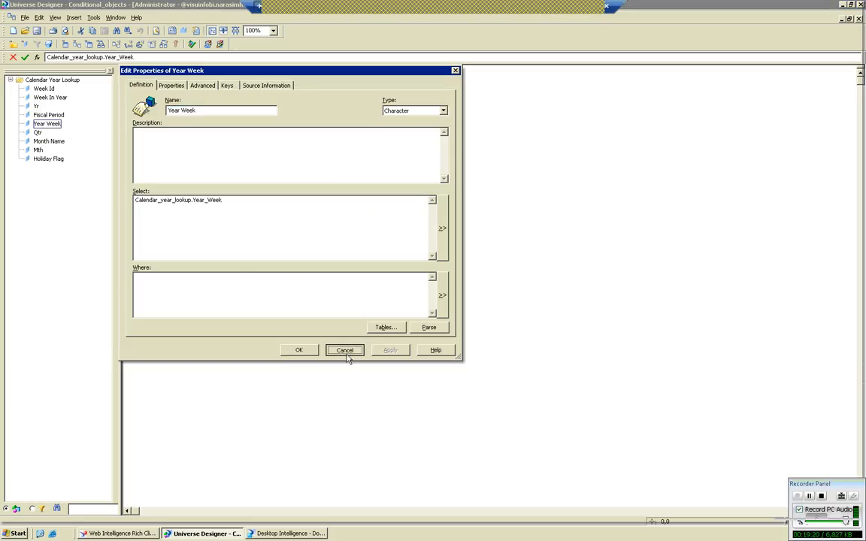
left_click(344, 350)
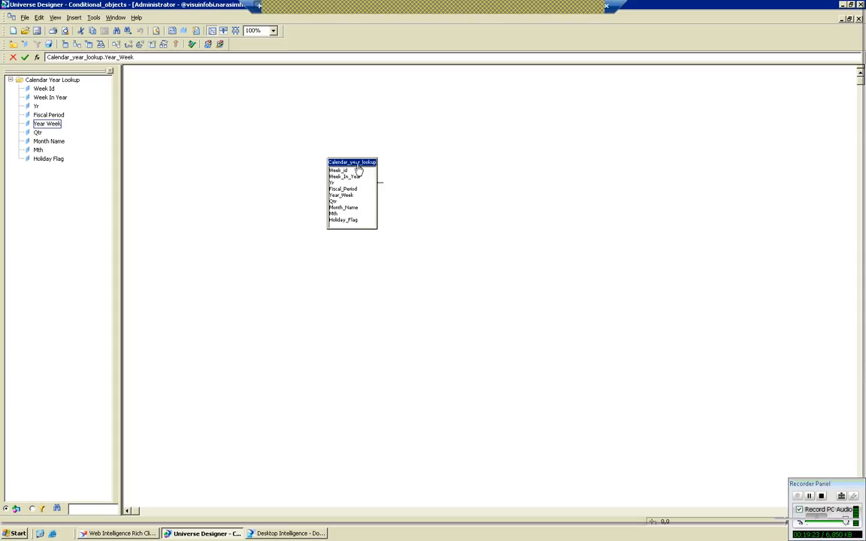
Switch to Desktop Intelligence, refresh the list of available universes and close the list.
key("super+d")
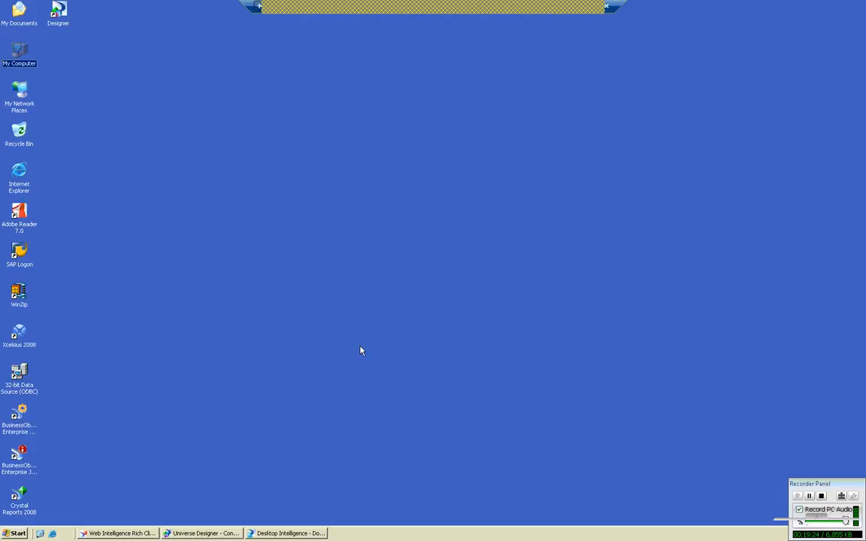
left_click(290, 532)
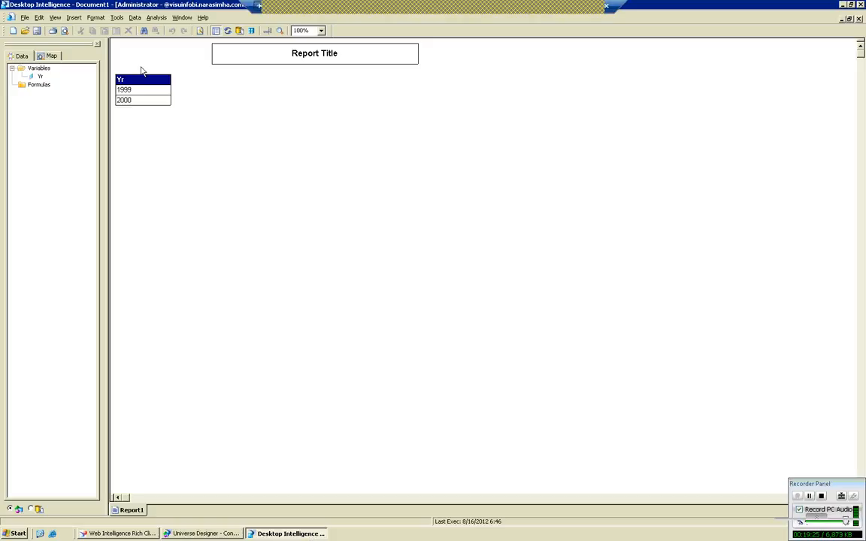
left_click(110, 17)
left_click(155, 29)
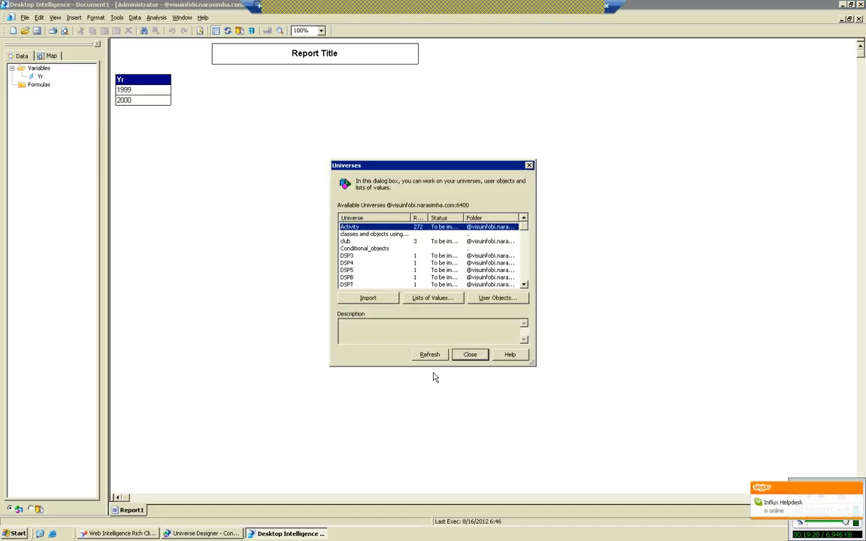
left_click(431, 355)
left_click(470, 355)
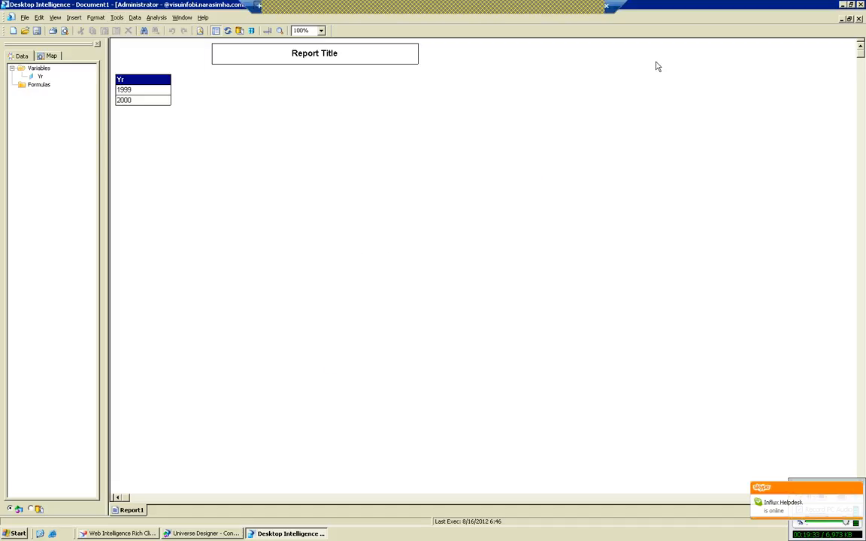
Edit the report's query to remove the dynamic condition, keeping Yr as the result object, and run it.
left_click(217, 28)
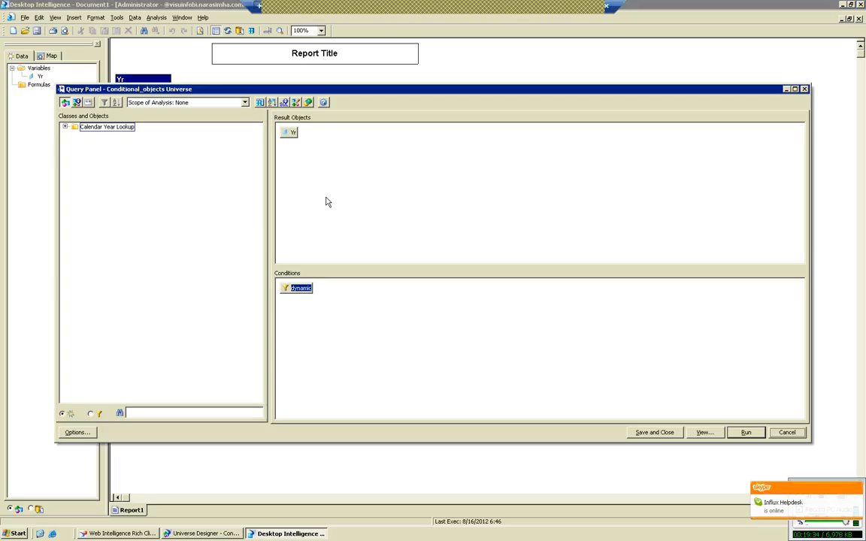
left_click(90, 413)
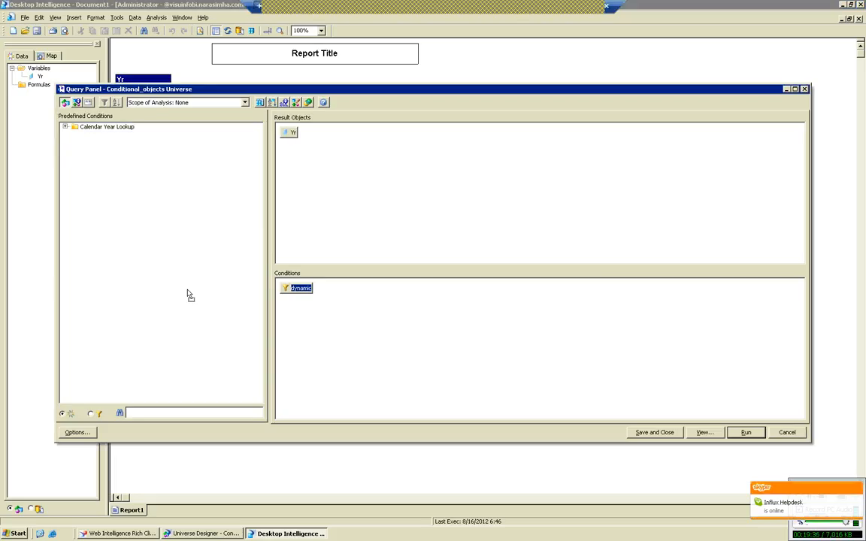
left_click(730, 431)
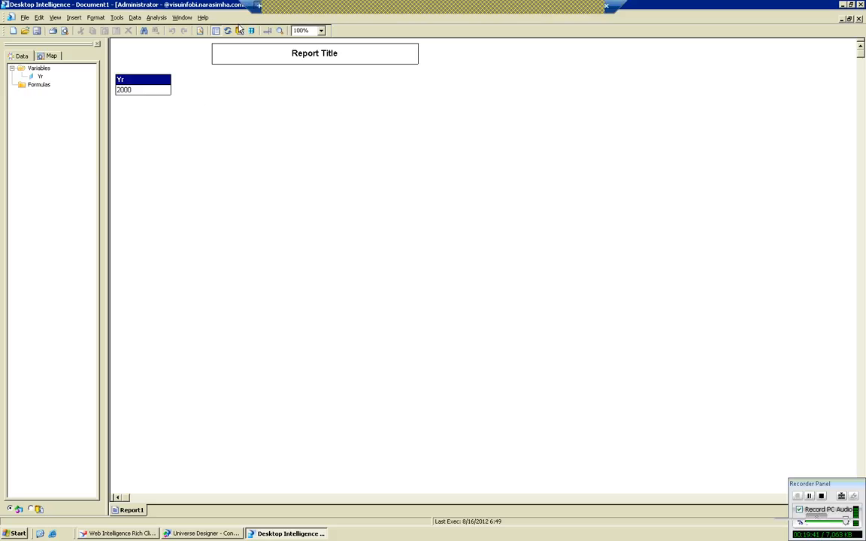
Replace Yr with Year Week in the query's result objects, run the query and review the weeks to the end of the report.
left_click_drag(211, 31, 237, 27)
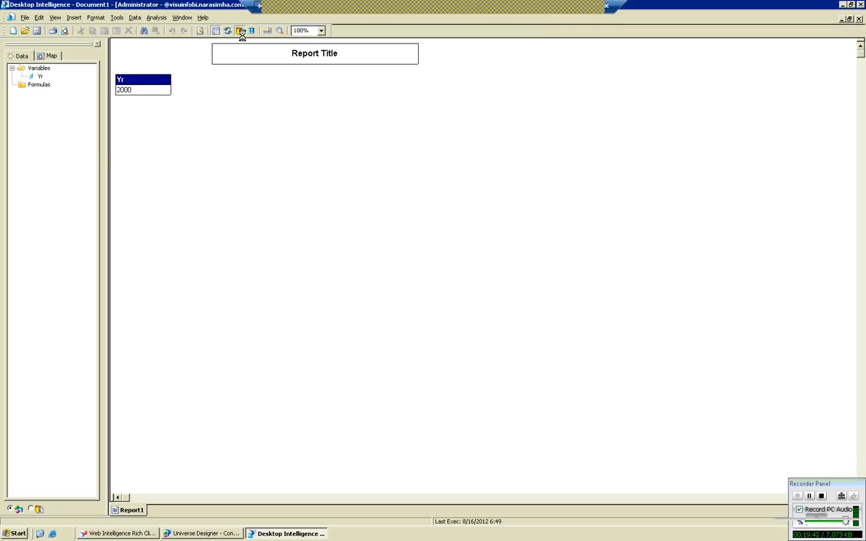
left_click(240, 33)
left_click_drag(298, 147, 180, 141)
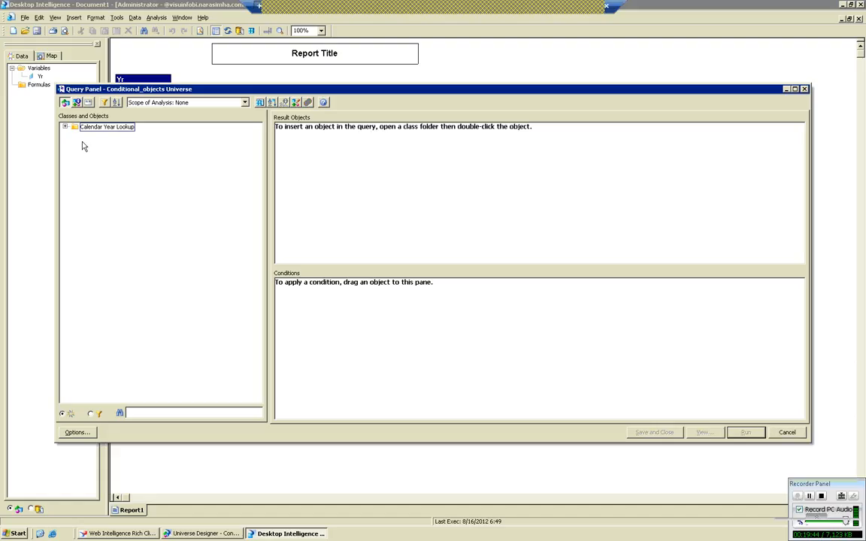
left_click(65, 127)
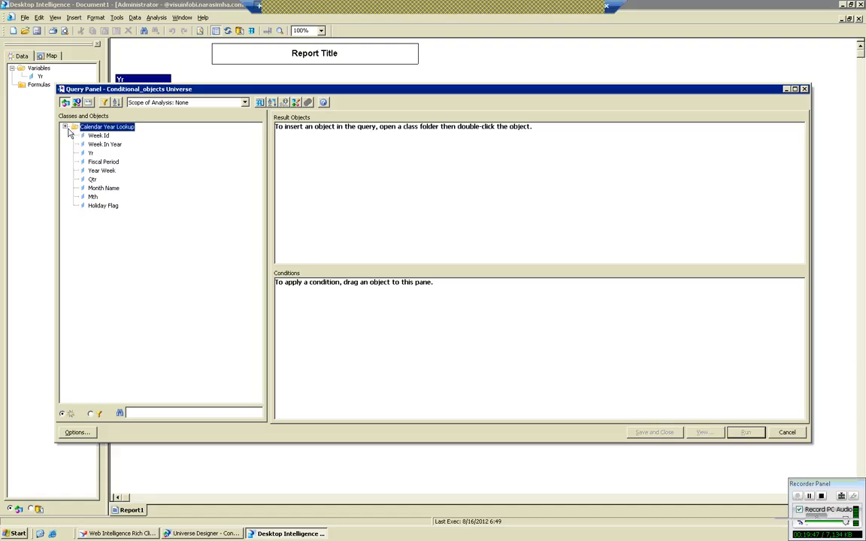
double_click(102, 171)
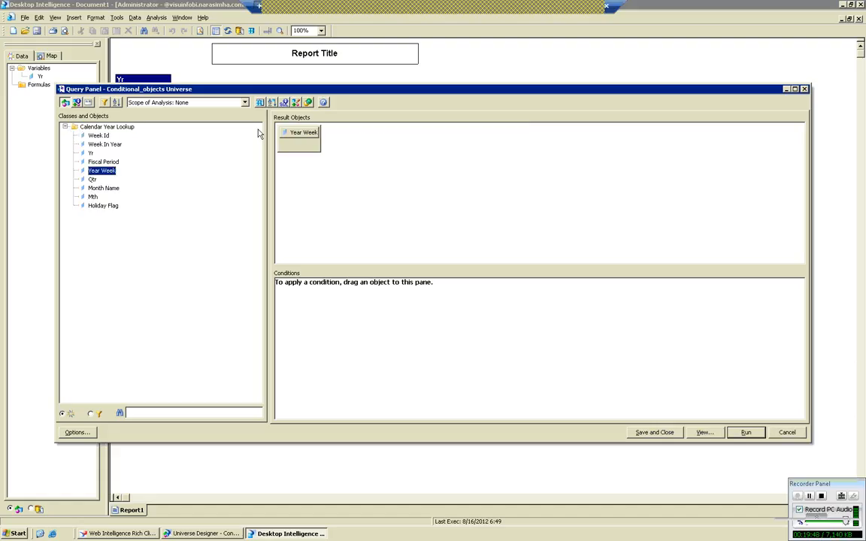
left_click(739, 432)
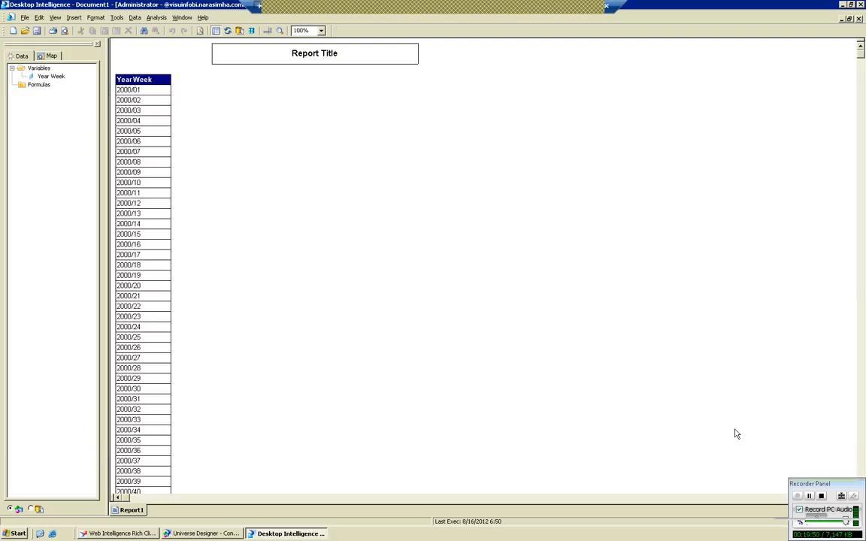
left_click(862, 218)
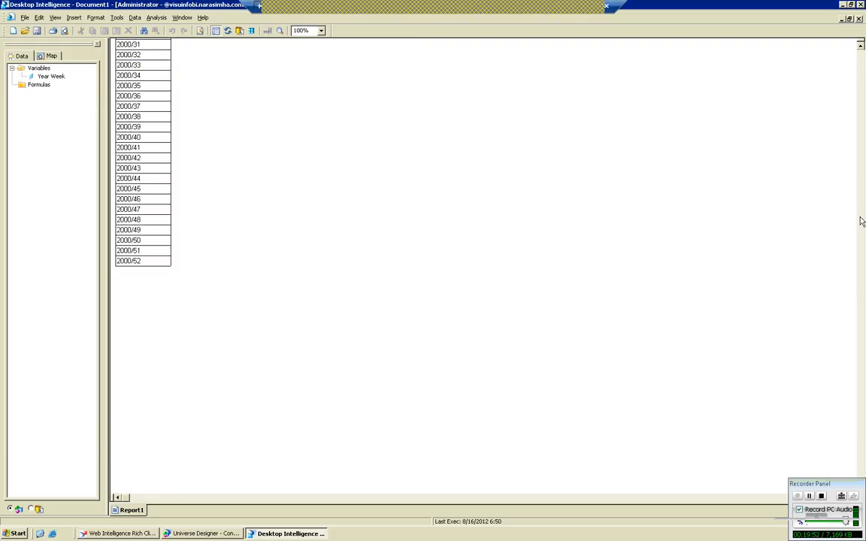
left_click(859, 227)
left_click(860, 227)
Reopen the report's query, clear Year Week from the result objects and expand the Calendar Year Lookup class.
left_click(239, 31)
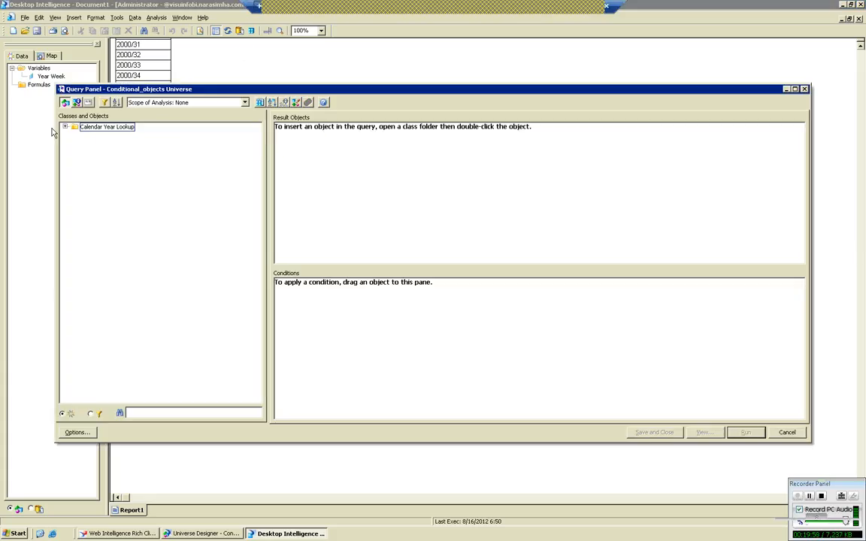
double_click(75, 127)
Switch to Universe Designer and check the Select and Where definitions of the Yr and Year Week objects, cancelling both without changes.
left_click(187, 530)
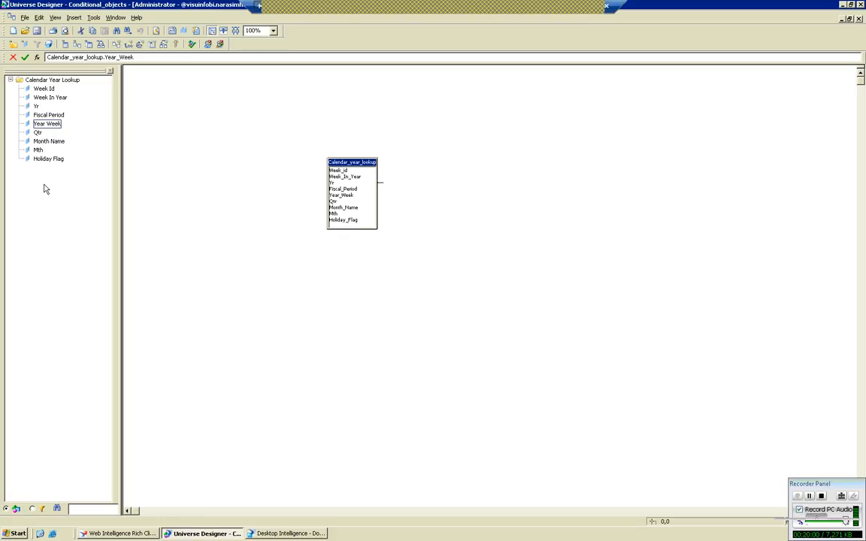
left_click(36, 106)
double_click(36, 106)
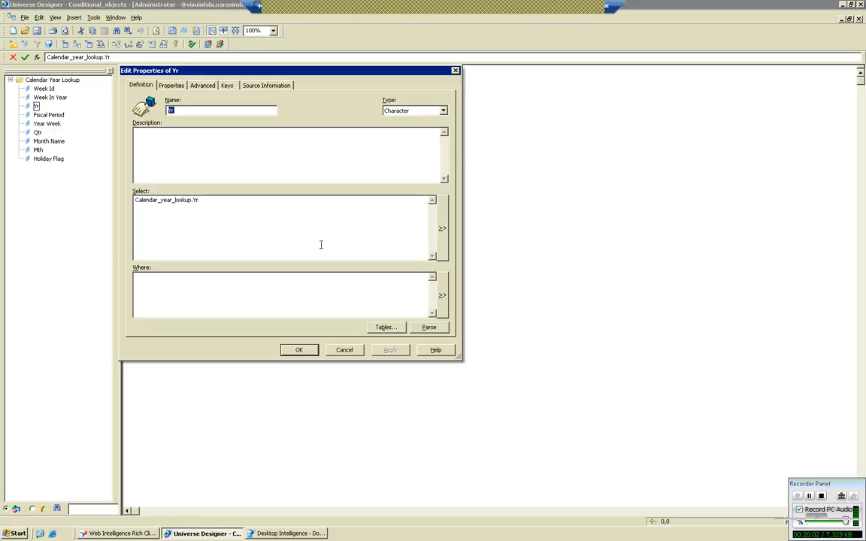
left_click(350, 351)
left_click(45, 125)
double_click(46, 126)
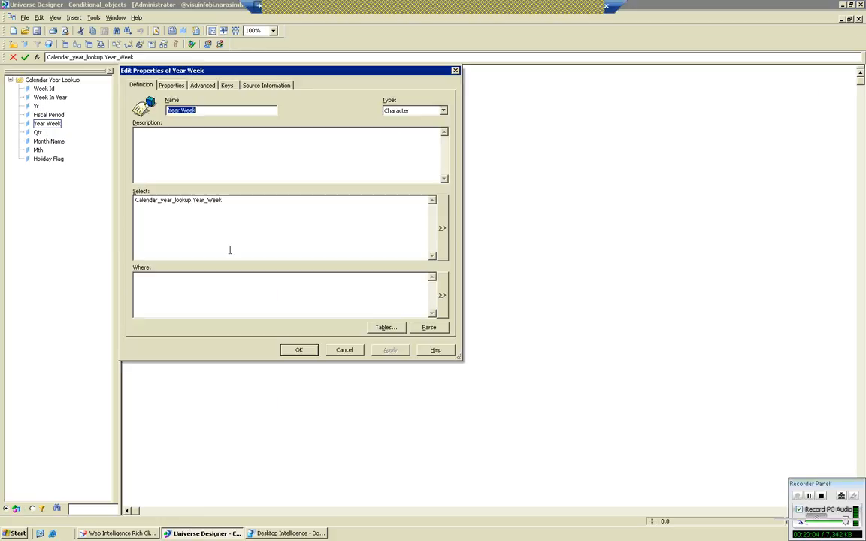
left_click(351, 351)
Return to Desktop Intelligence, add Yr as the query's result object and run the query.
left_click(272, 533)
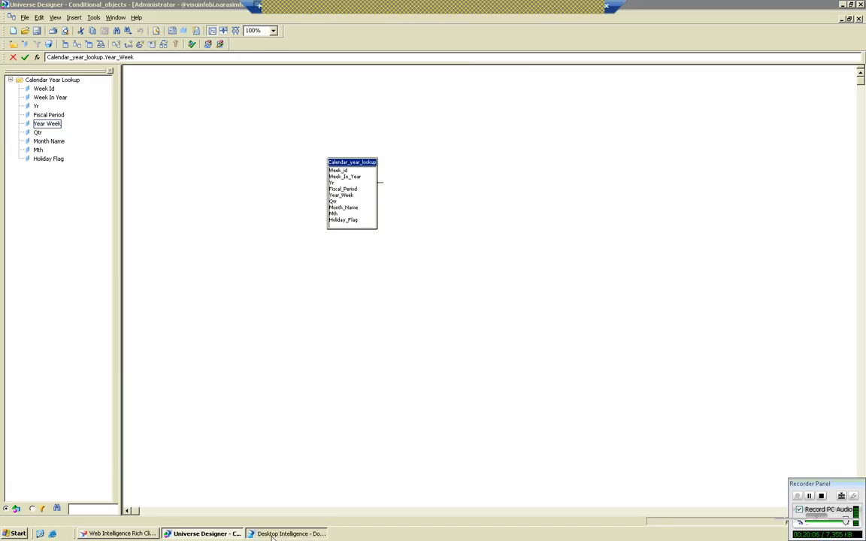
double_click(90, 153)
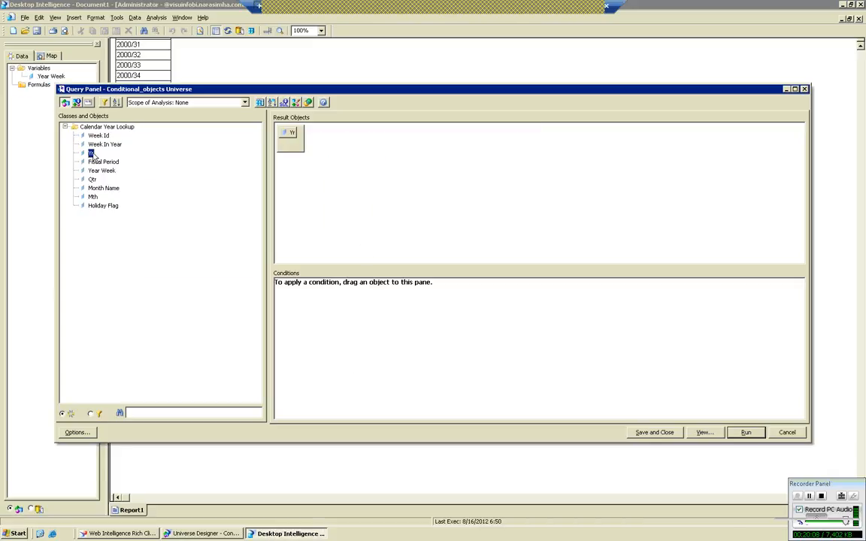
left_click(755, 435)
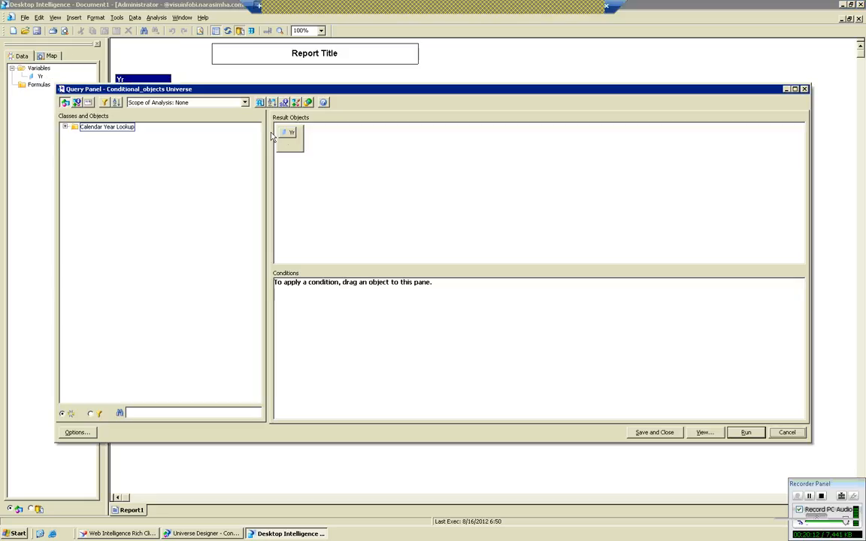
Use Year Week instead of Yr as the query's only result object, run it and review the rest of the report.
left_click(64, 127)
double_click(102, 171)
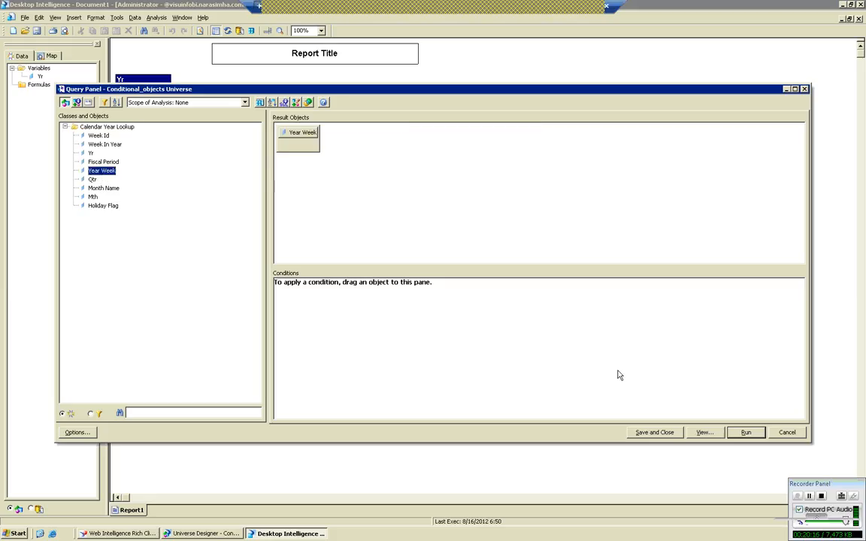
left_click(737, 432)
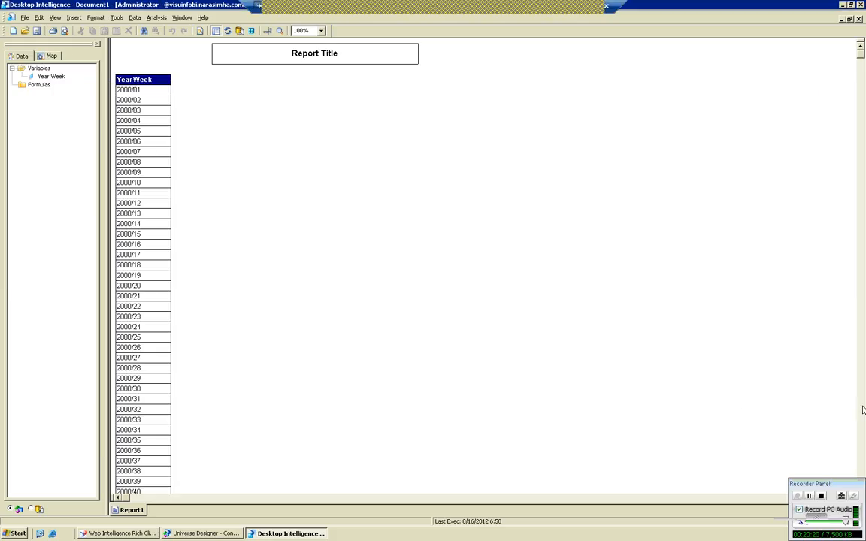
scroll(804, 390, "down", 5)
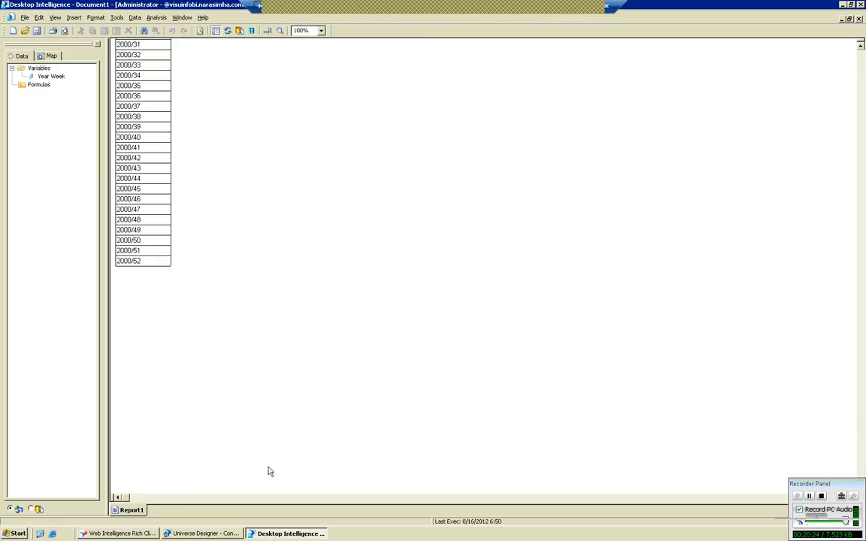
Switch to Universe Designer and view the objects associated with the Calendar_year_lookup table.
left_click(203, 533)
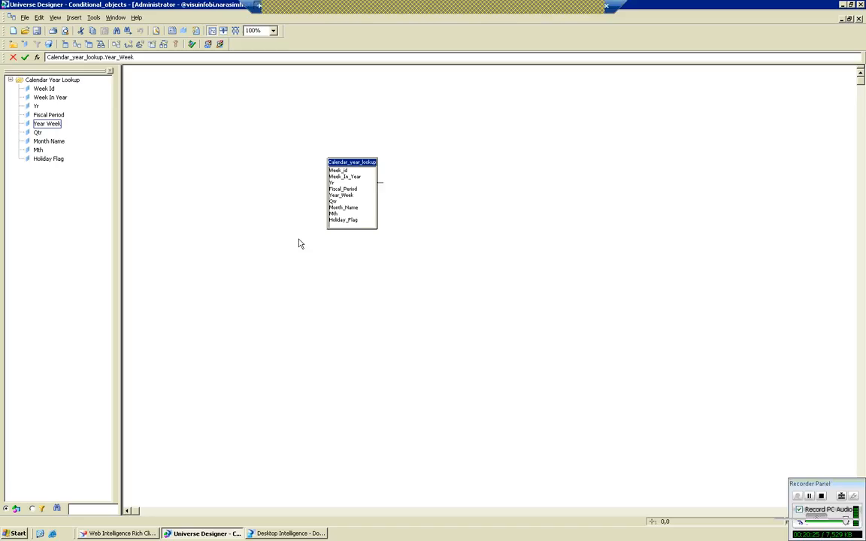
left_click(342, 163)
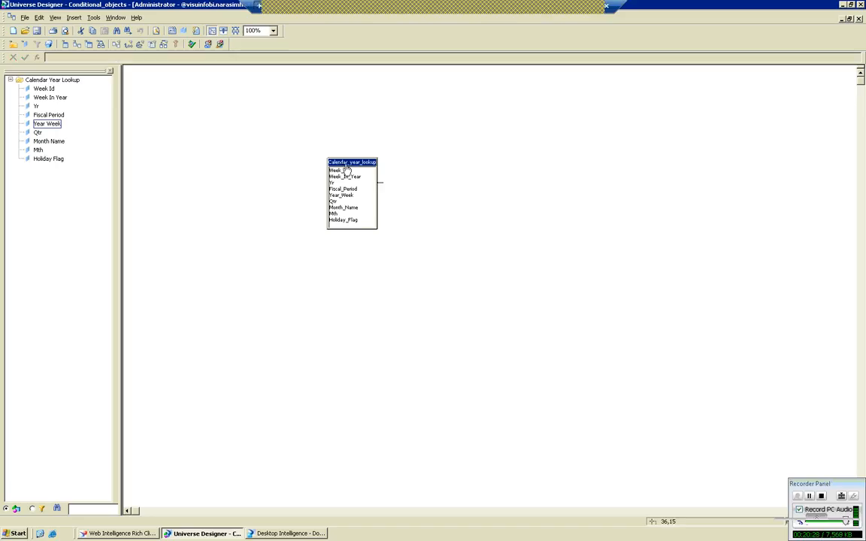
right_click(345, 165)
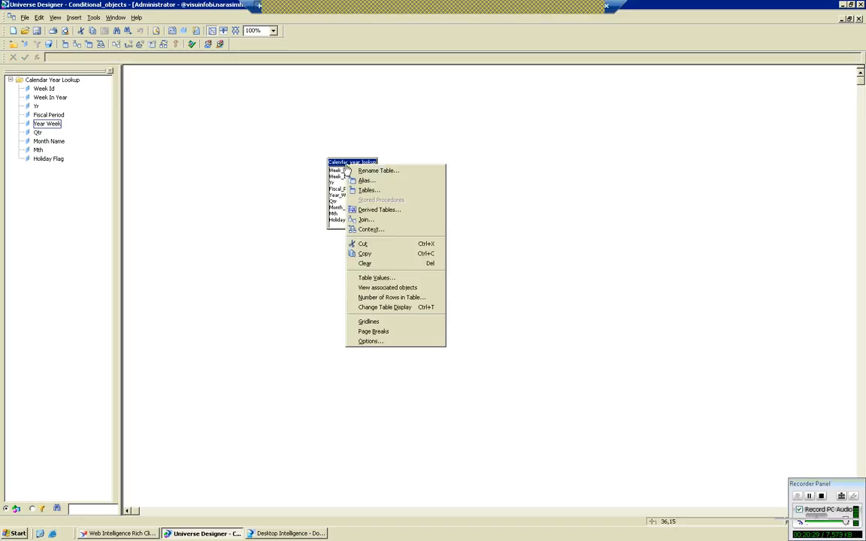
left_click(383, 288)
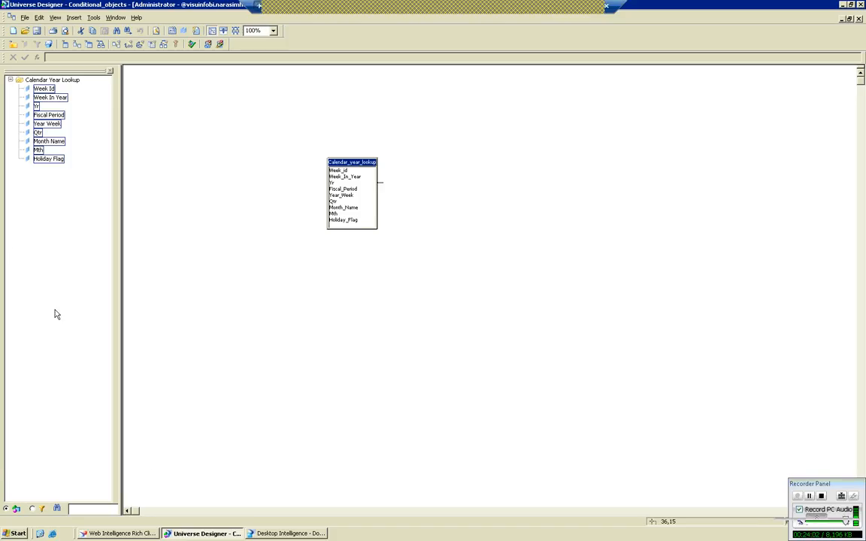
Remove the self-restricting join from the Calendar_year_lookup table, dismissing the table browser without inserting a table.
left_click(384, 188)
double_click(384, 189)
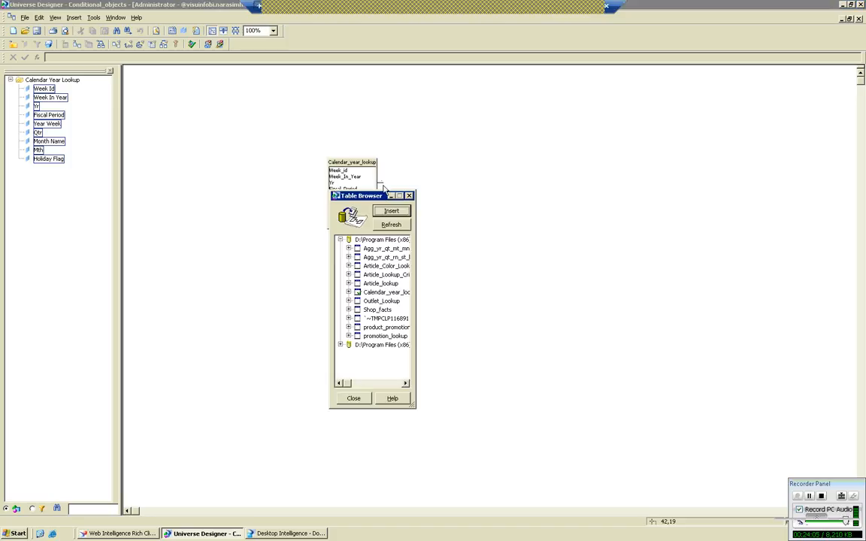
left_click(407, 195)
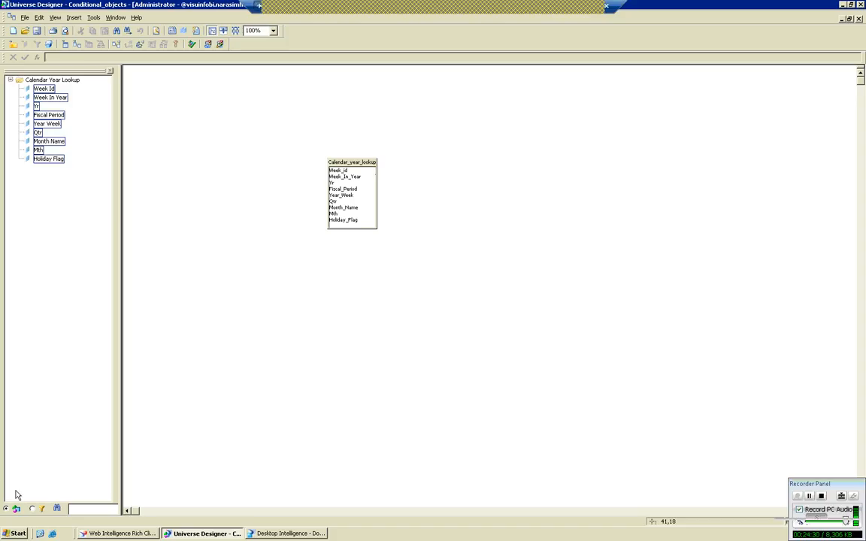
Display the predefined conditions and check the Calendar Year Lookup class's option for inserting a condition, without adding one.
left_click(33, 510)
left_click(78, 79)
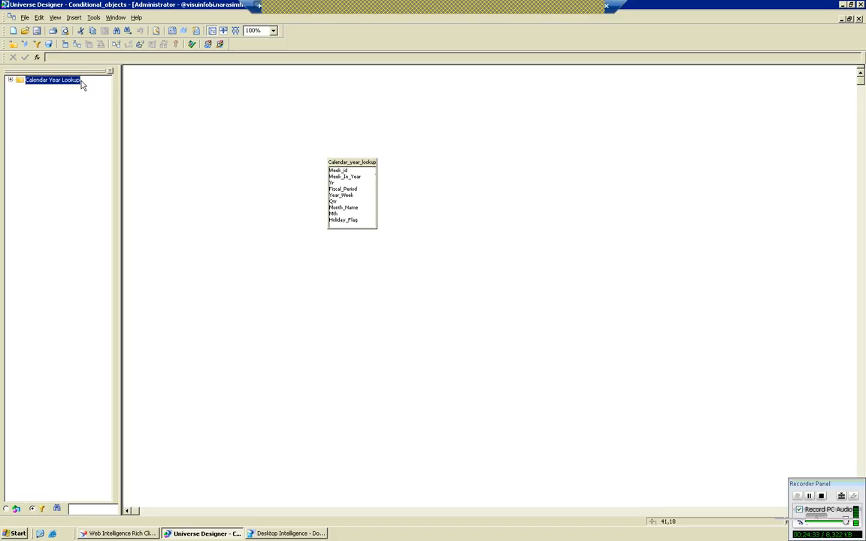
right_click(78, 80)
left_click(72, 102)
right_click(68, 82)
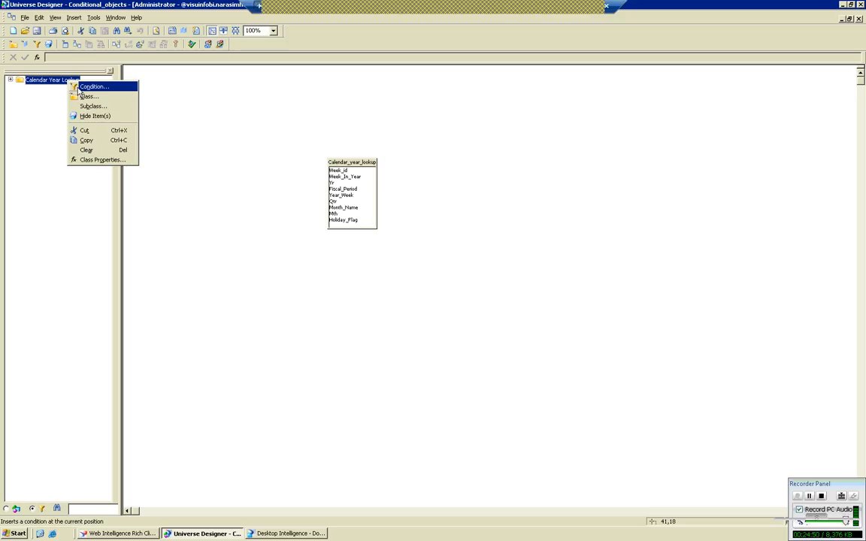
left_click(61, 110)
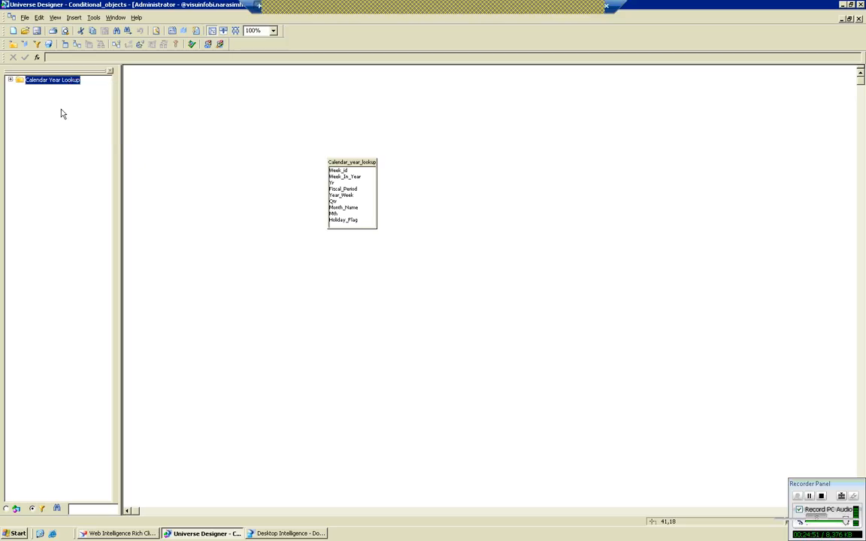
left_click(226, 138)
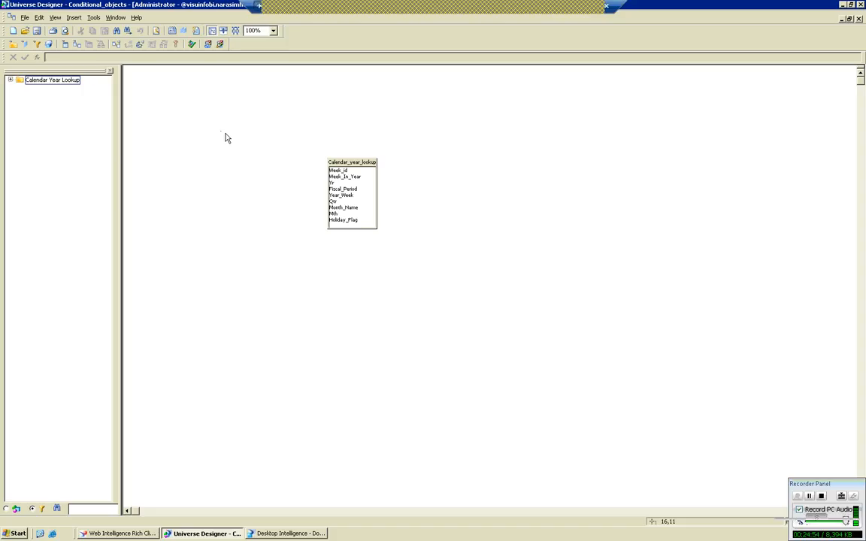